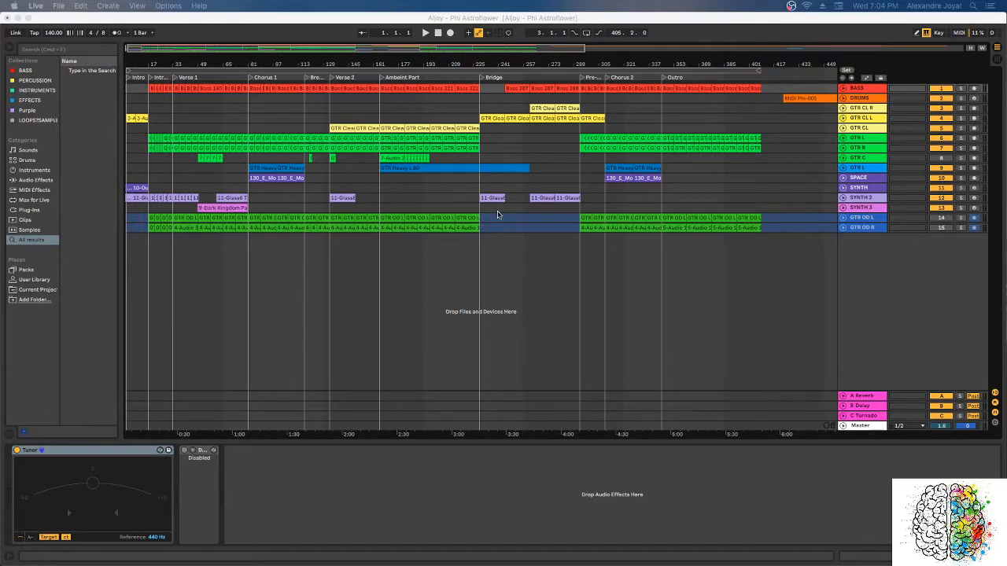
left_click(139, 207)
left_click(389, 285)
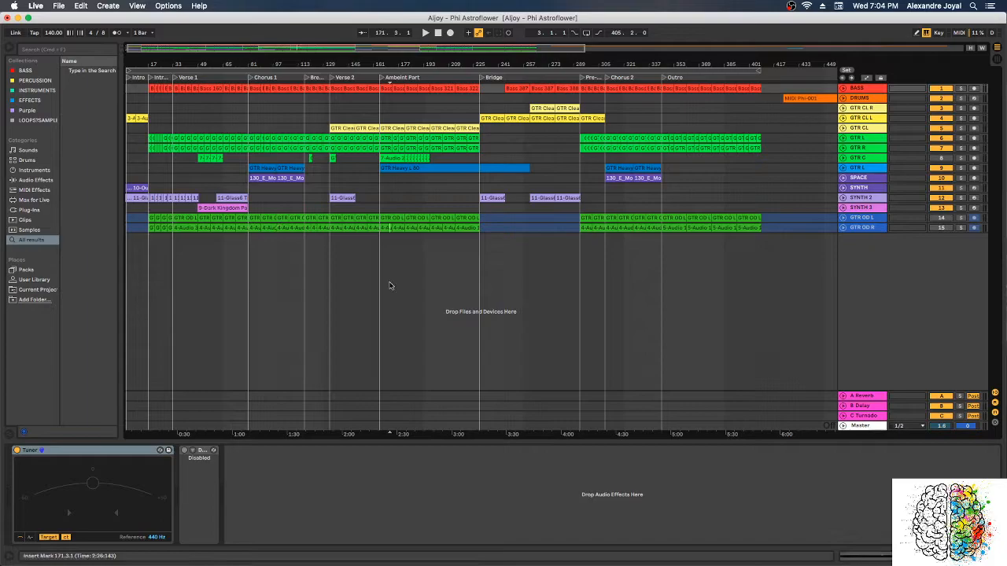
left_click(710, 271)
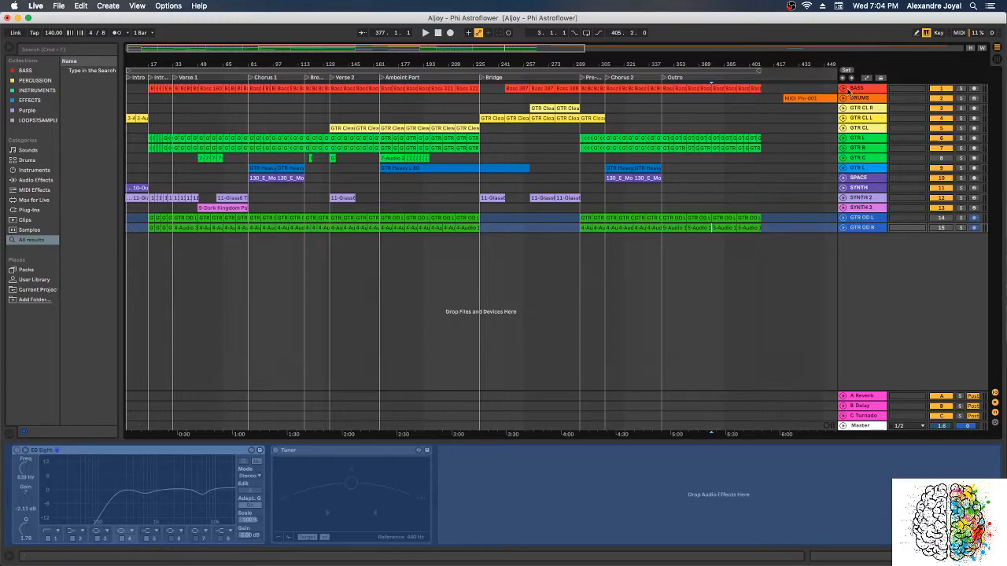
left_click(852, 98)
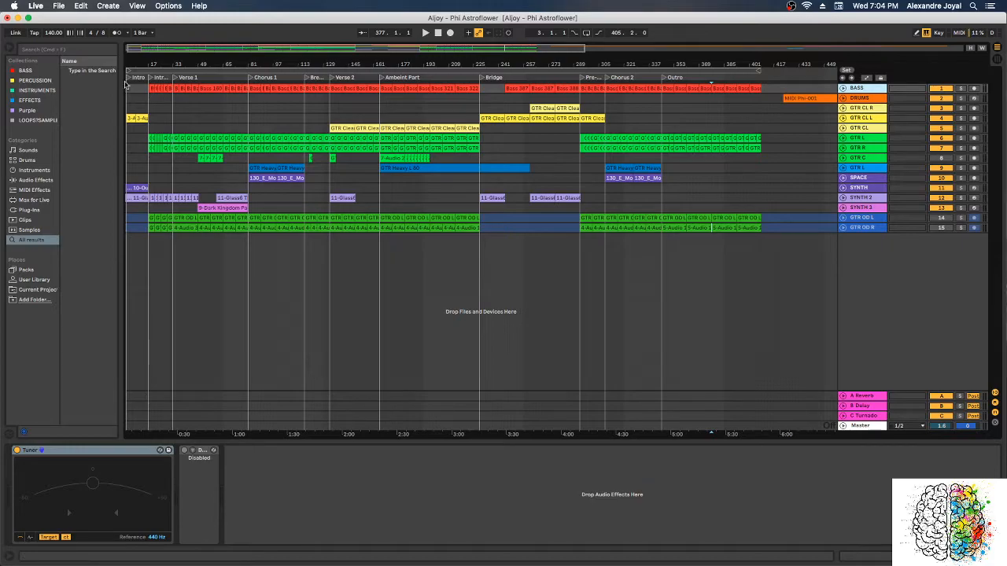
Go through the song's section locators from the second intro marker to Chorus 1 and Ambeint Part
left_click(153, 77)
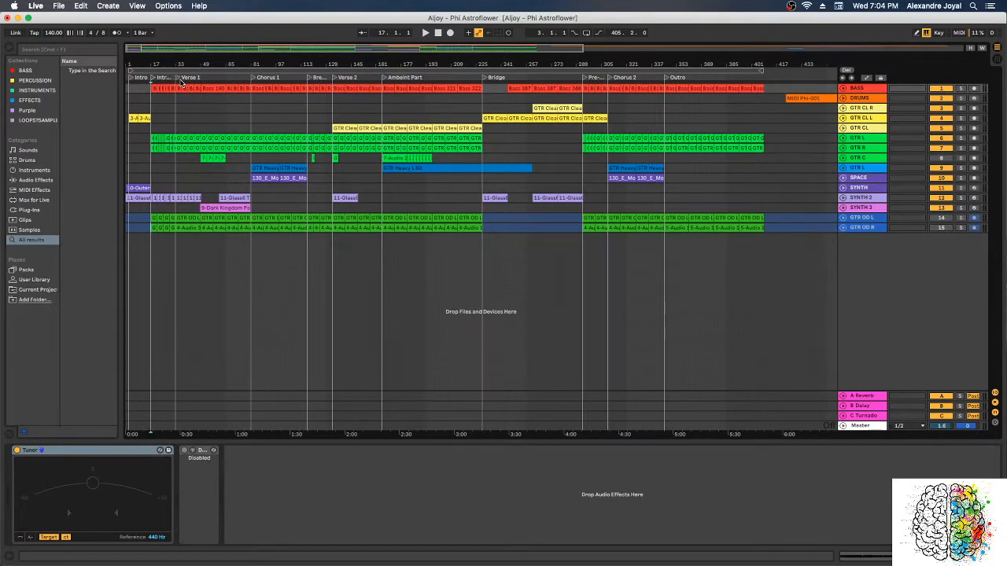
left_click(256, 80)
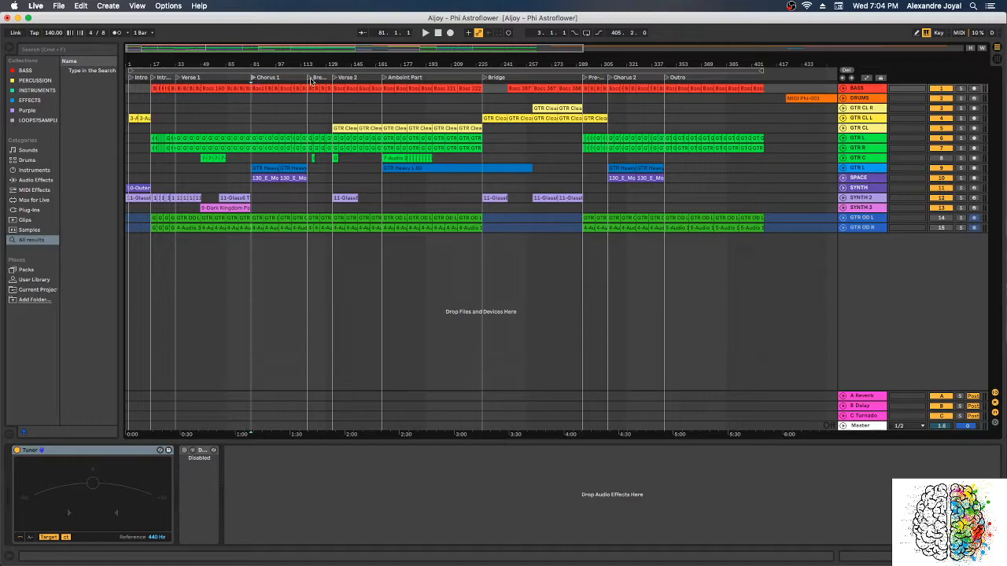
left_click(385, 79)
Select the GTR Clean 25 clip and unfold the GTR CL R track to inspect its waveform up close
scroll(541, 135, "up", 3)
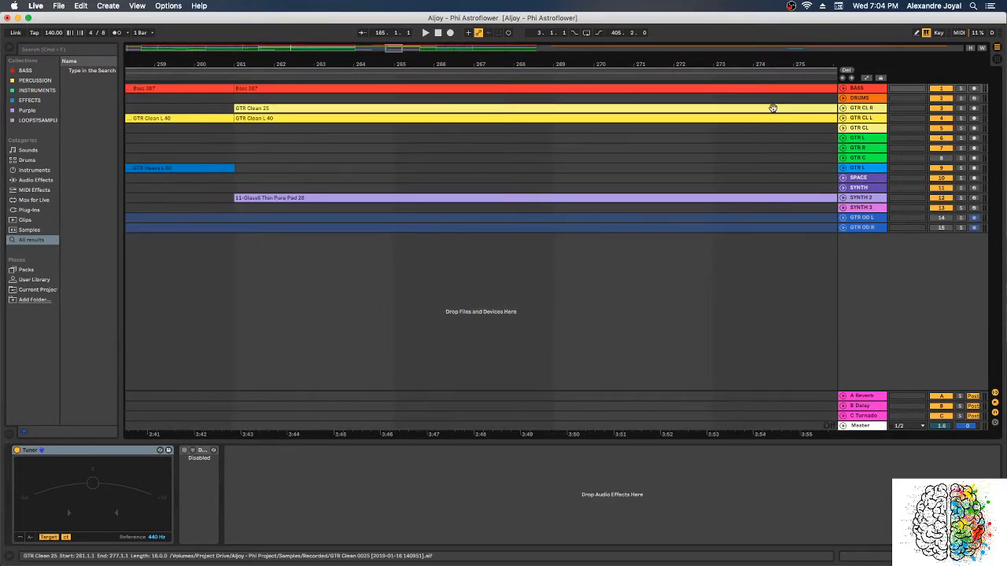
left_click(755, 110)
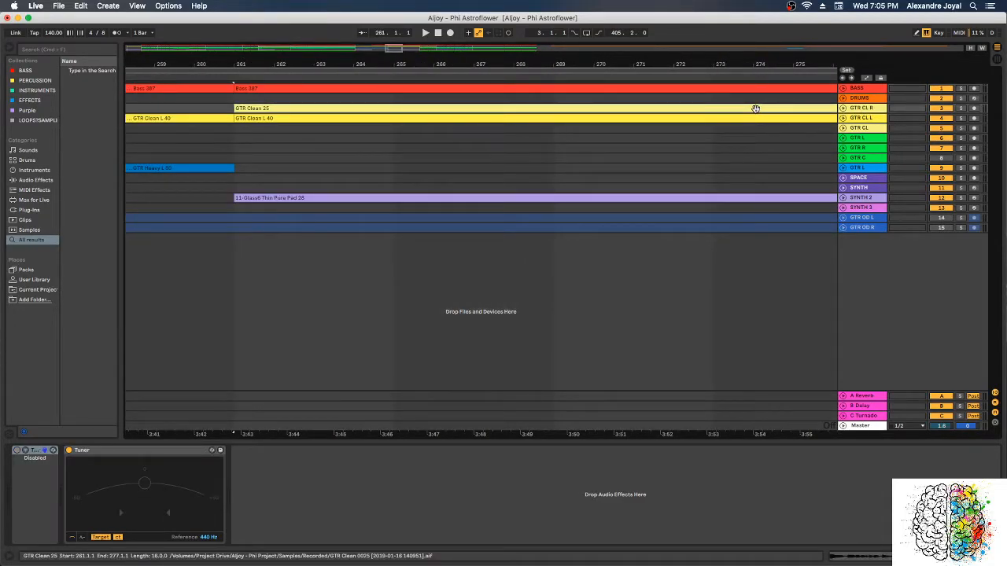
key("z")
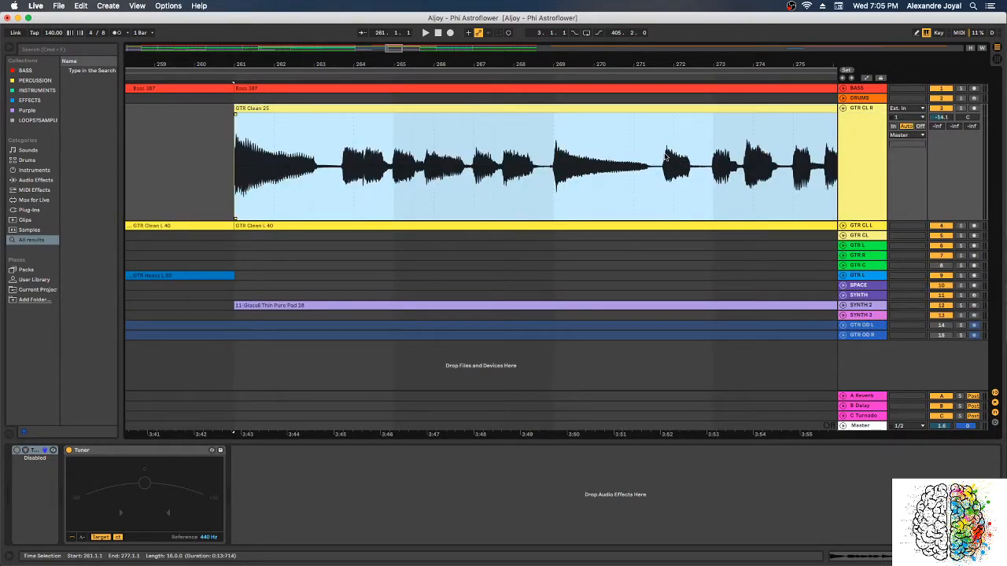
scroll(467, 154, "down", 6)
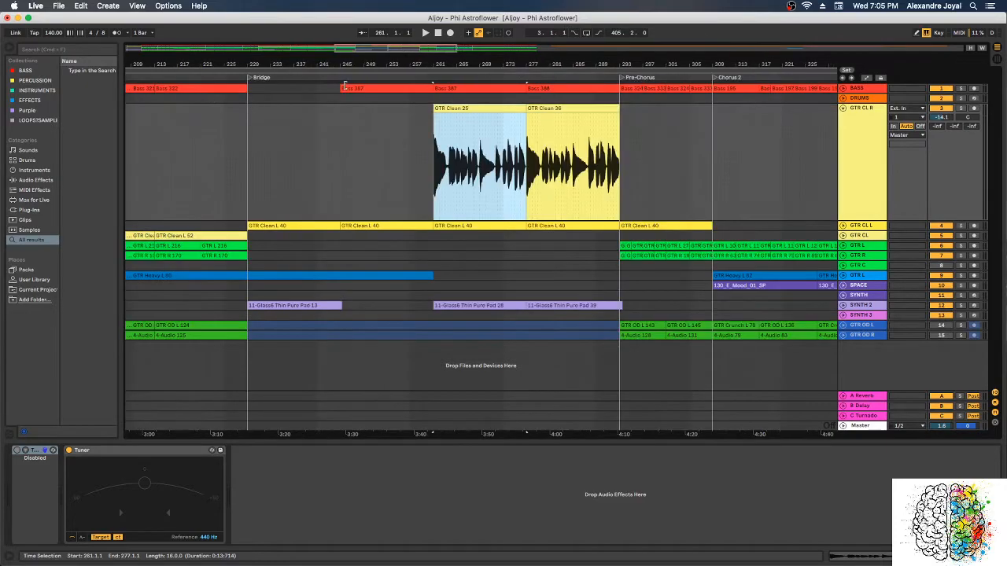
Examine the arrangement's sections from Chorus 1 to Ambeint Part, both up close and across the whole song
scroll(339, 89, "down", 4)
scroll(339, 92, "down", 2)
left_click(198, 100)
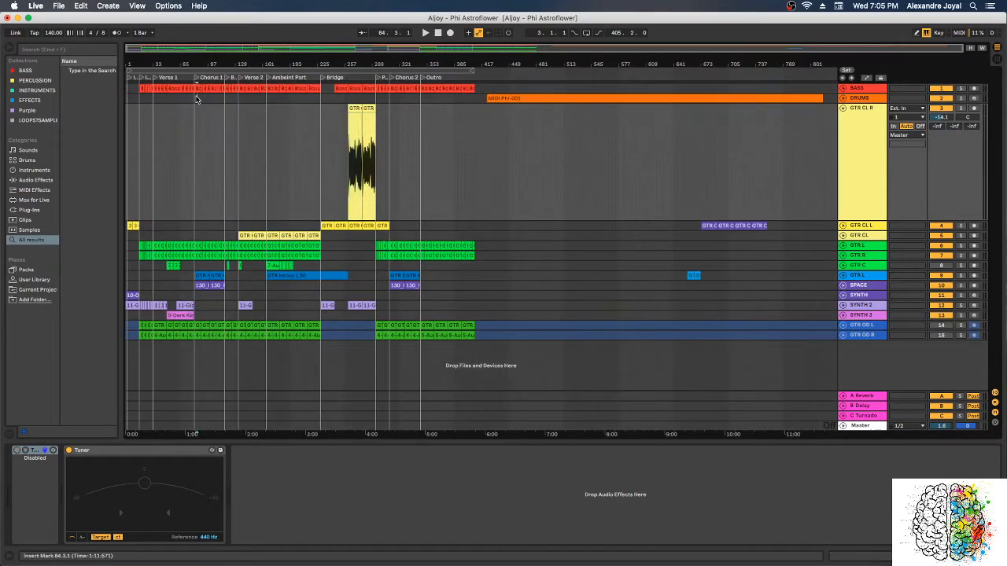
scroll(197, 100, "up", 3)
scroll(241, 107, "down", 2)
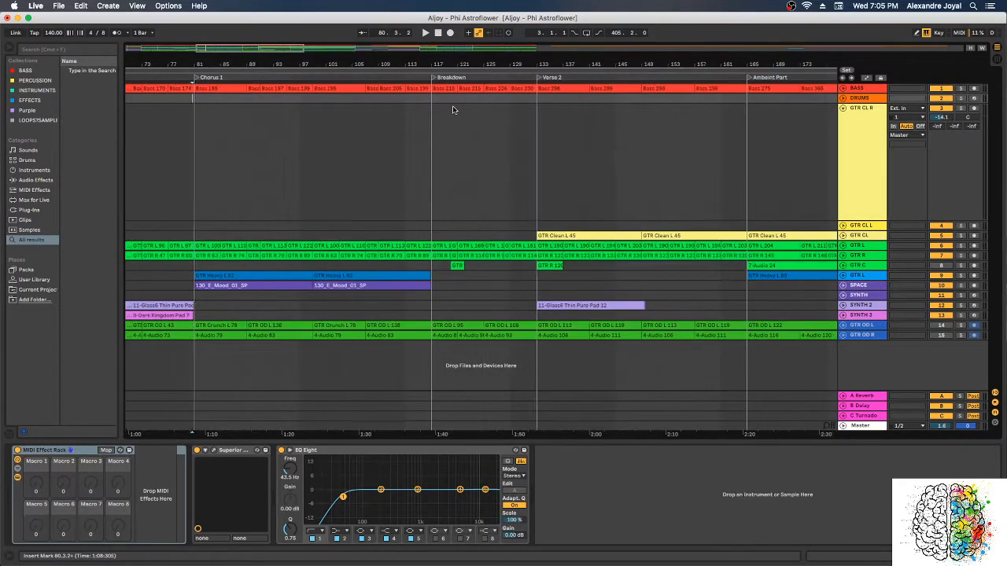
scroll(452, 109, "down", 2)
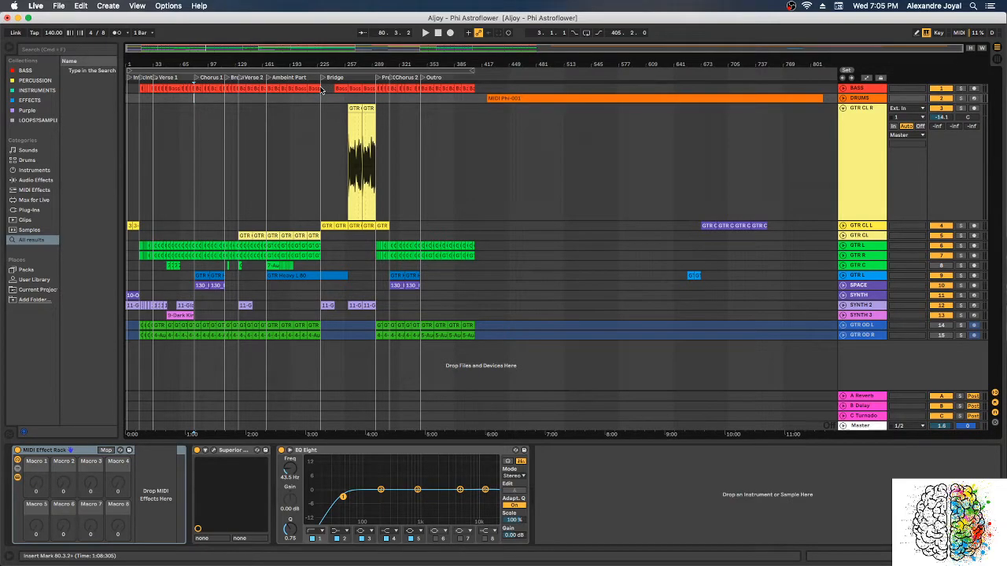
left_click(269, 98)
Review the device chains of the BASS, GTR CL, GTR C, blue GTR L, SPACE and SYNTH 2 tracks
left_click(855, 89)
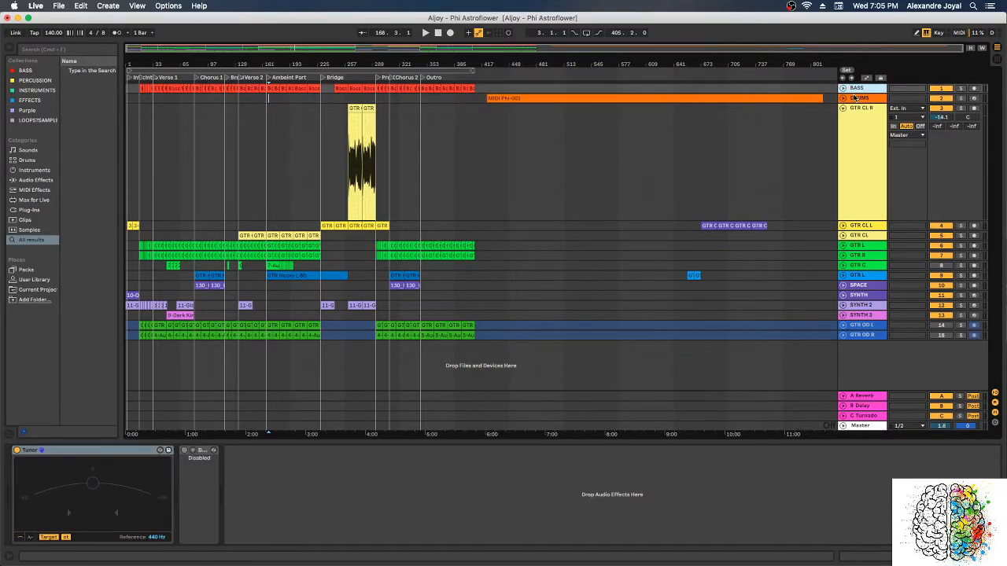
left_click(863, 236)
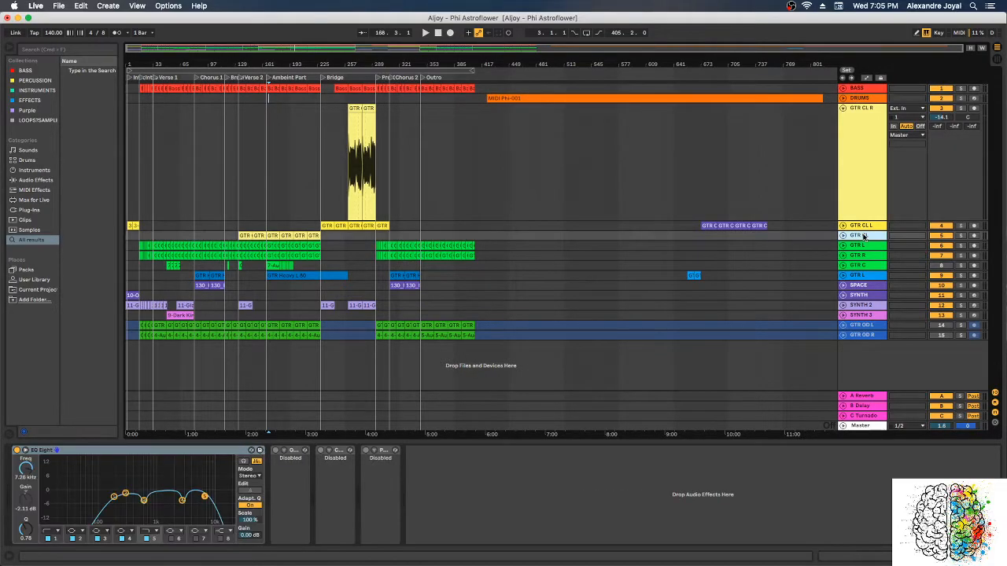
left_click(861, 266)
left_click(860, 276)
left_click(859, 284)
left_click(858, 305)
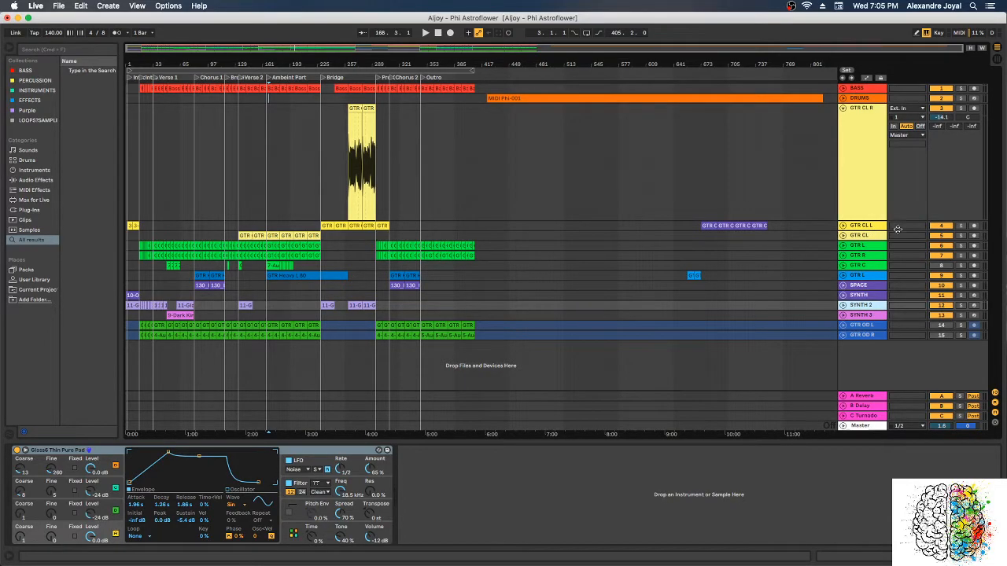
Fold the GTR CL R track and check the devices on the green guitar tracks, GTR CL R and SPACE
left_click(844, 110)
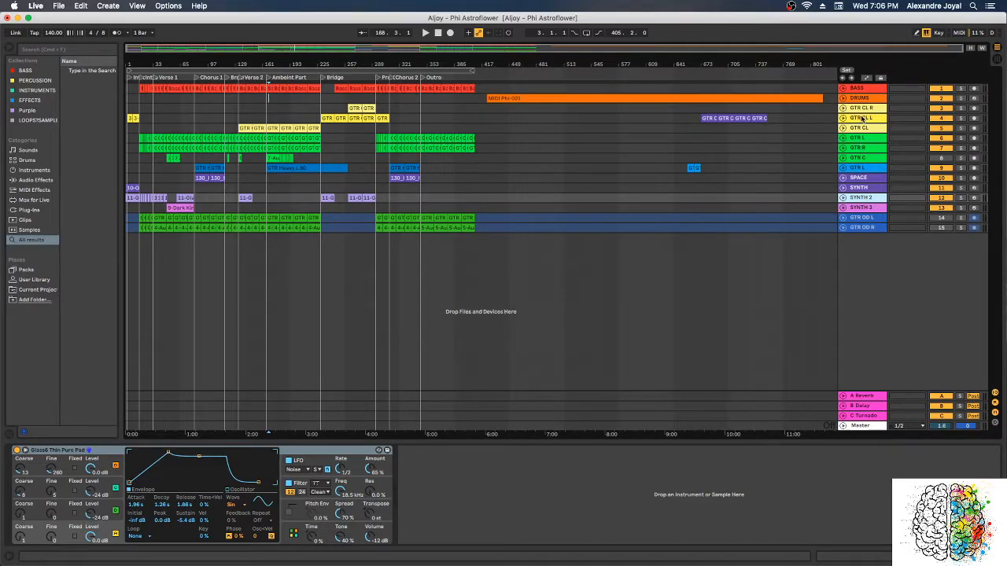
left_click(865, 139)
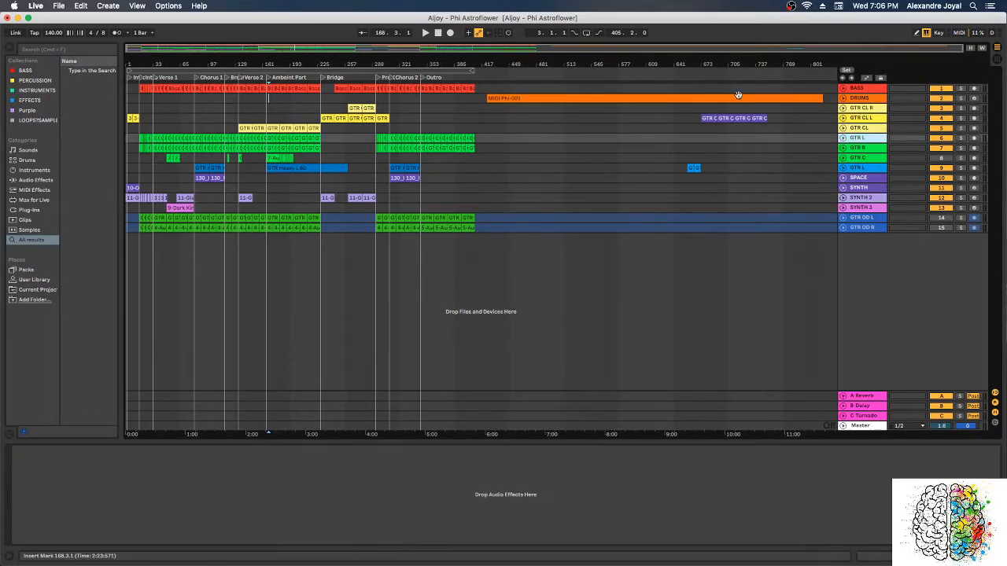
left_click(865, 148)
left_click(863, 139)
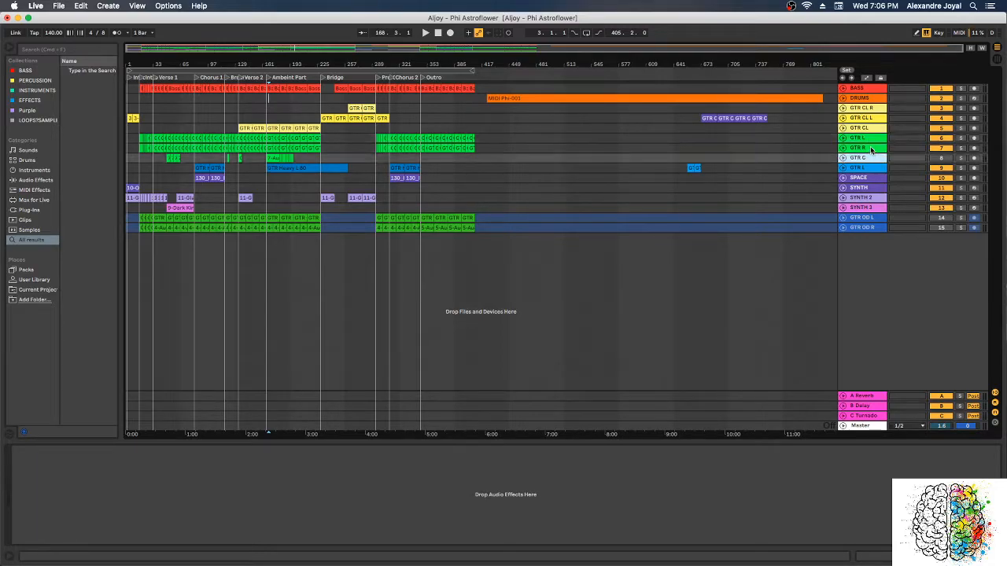
left_click(863, 107)
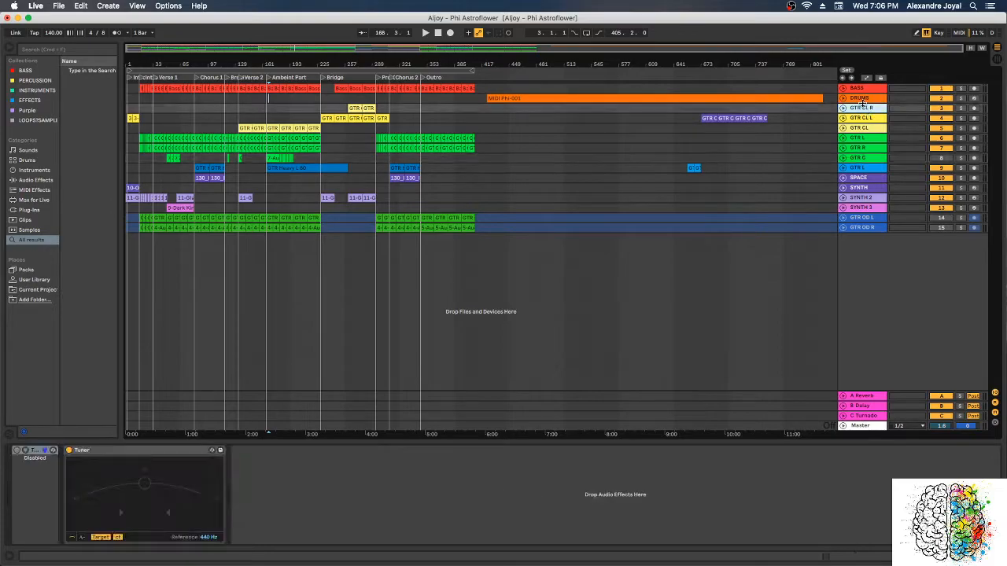
left_click(861, 178)
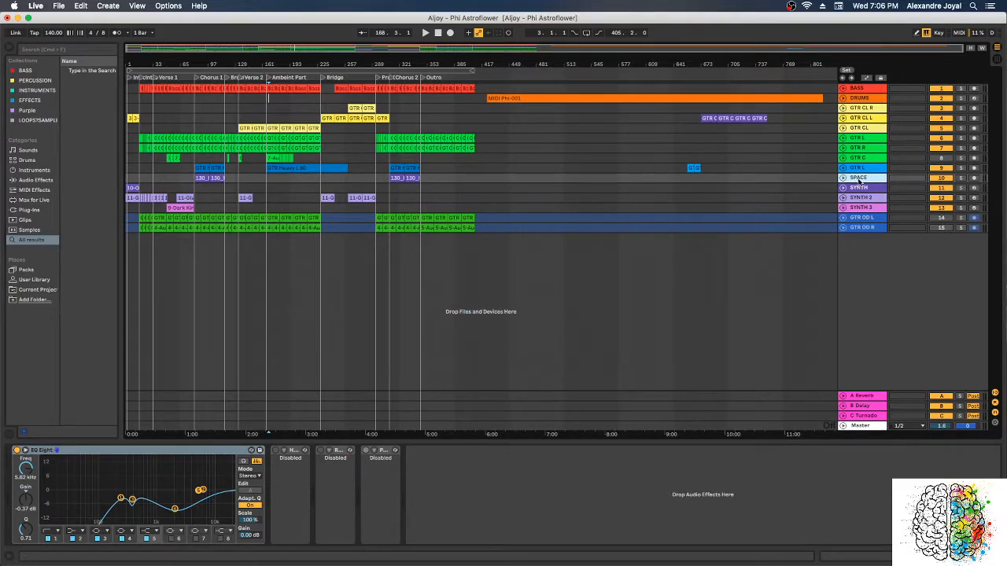
Step down the colour-coded tracks GTR CL R, GTR CL L, green GTR L, GTR R, SPACE and SYNTH
left_click(855, 108)
left_click(854, 118)
left_click(852, 138)
left_click(849, 149)
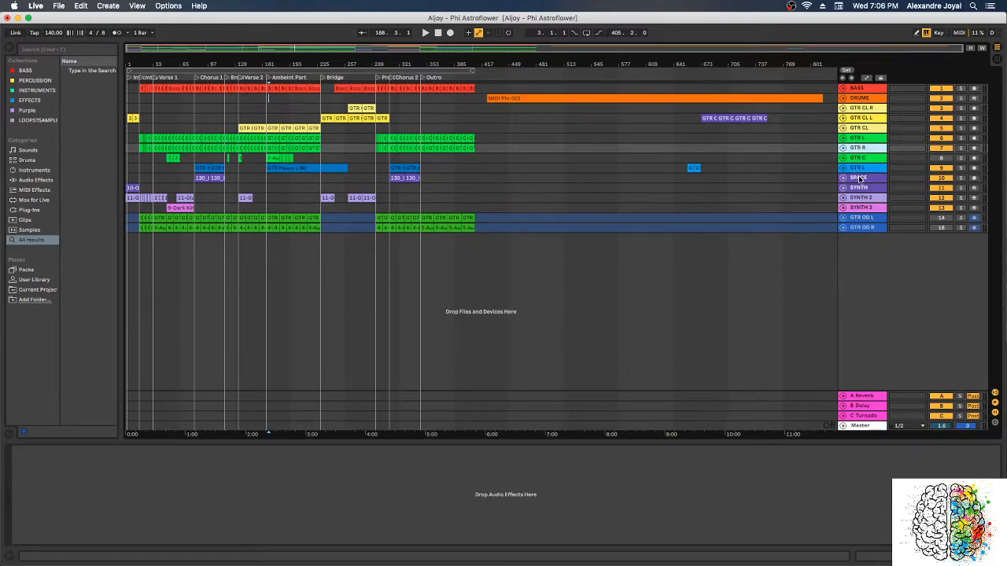
left_click(856, 178)
left_click(856, 188)
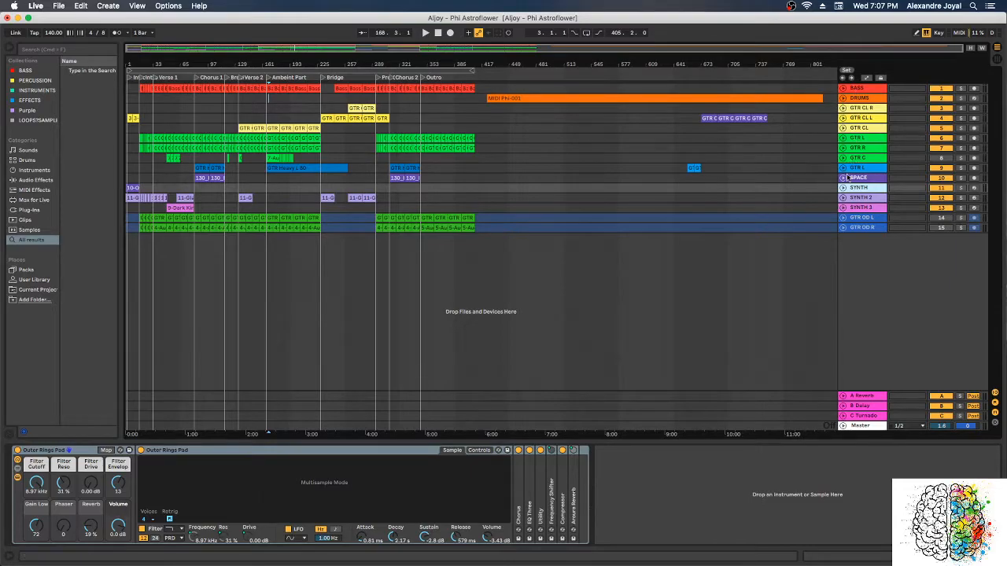
Compare the track colour groups by selecting BASS, DRUMS, GTR CL, SYNTH, SPACE and both GTR L tracks
left_click(856, 87)
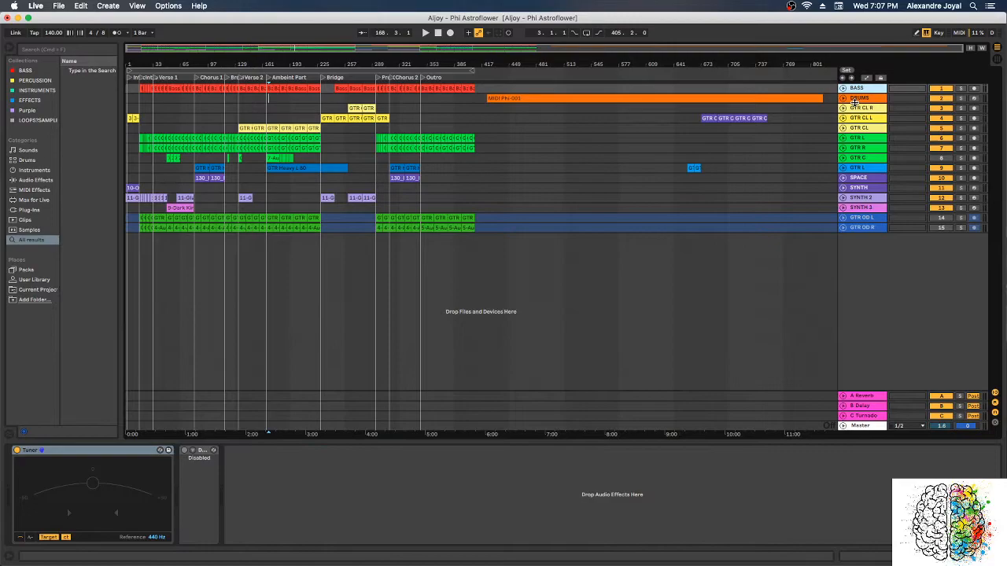
left_click(855, 100)
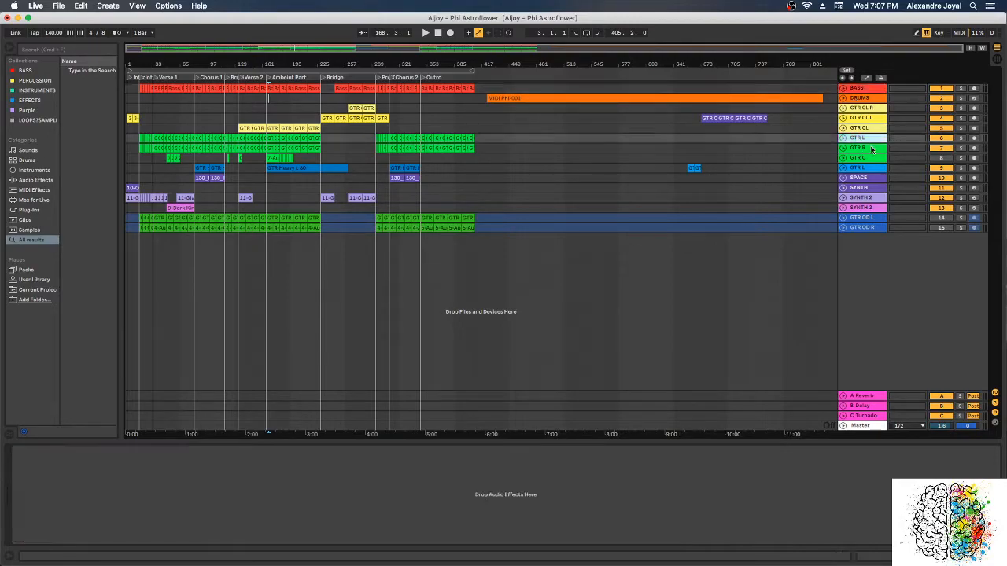
left_click(853, 129)
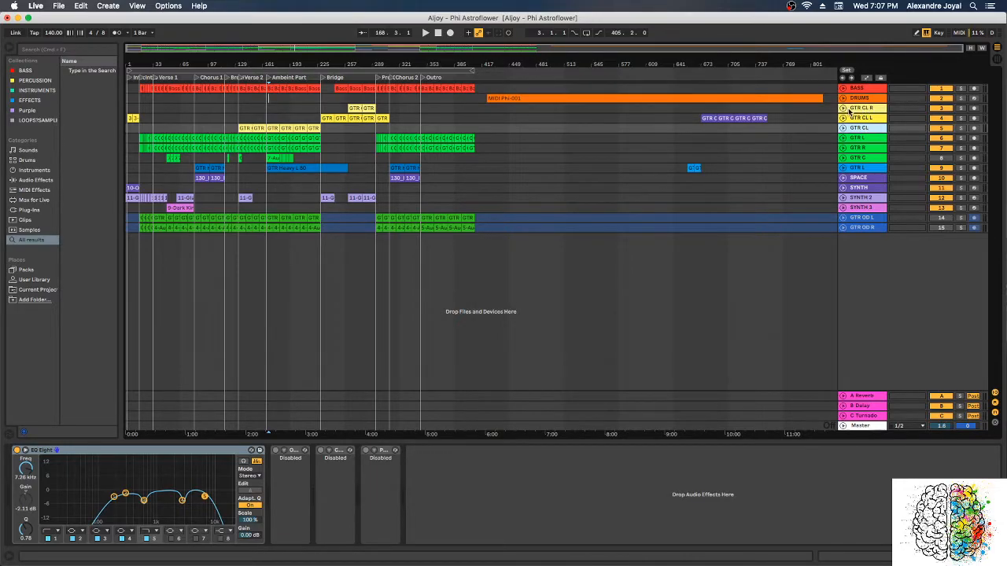
left_click(860, 188)
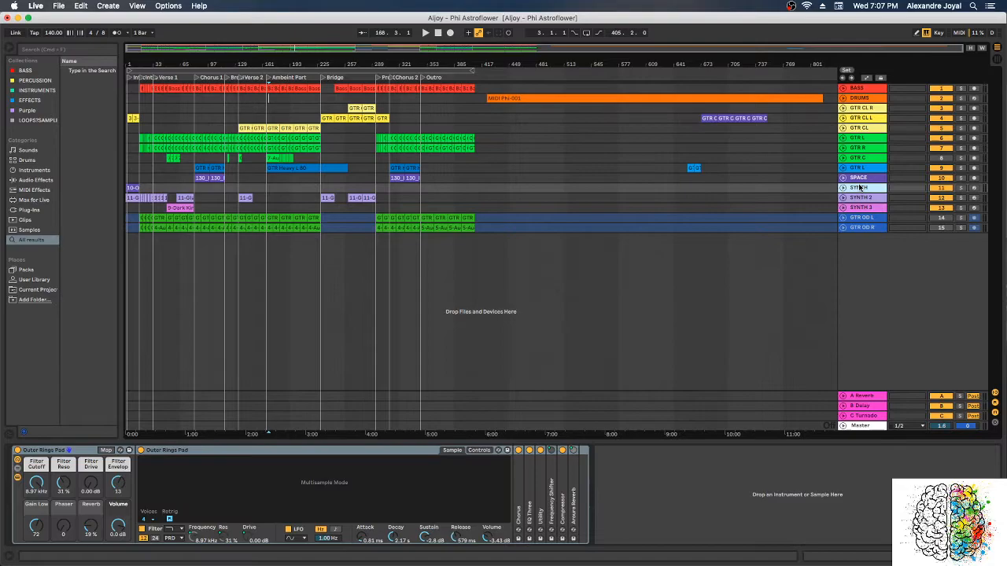
left_click(862, 168)
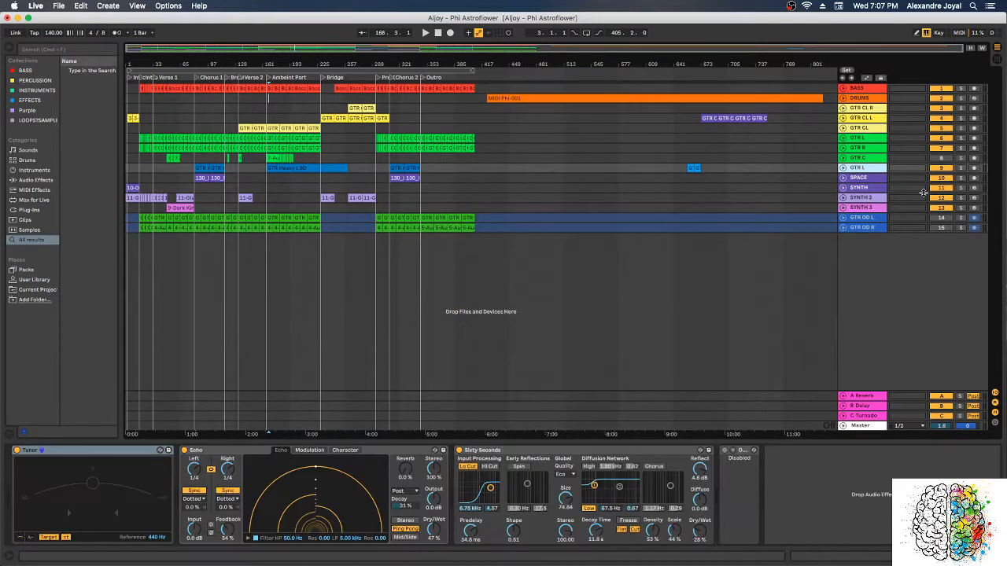
left_click(861, 179)
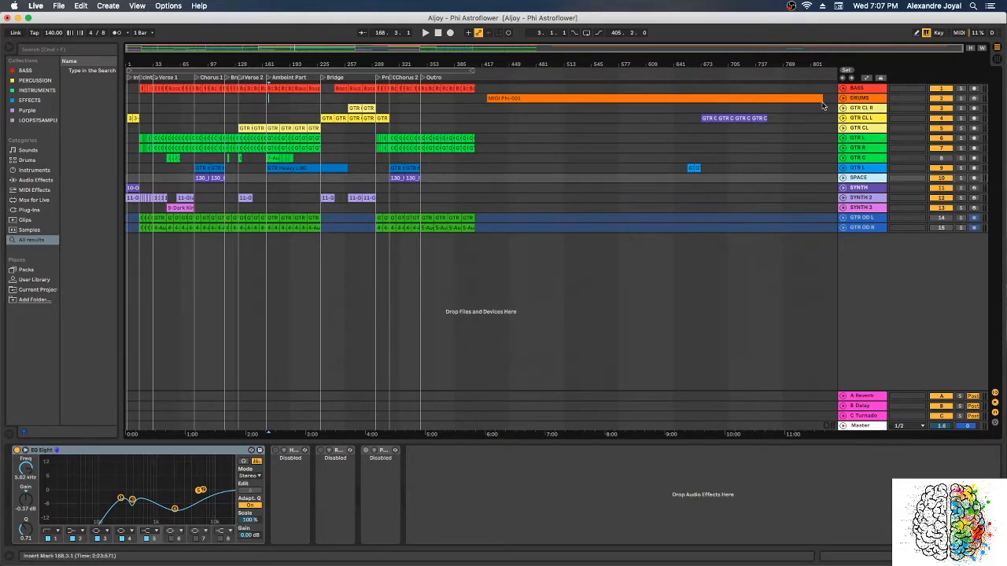
left_click(571, 86)
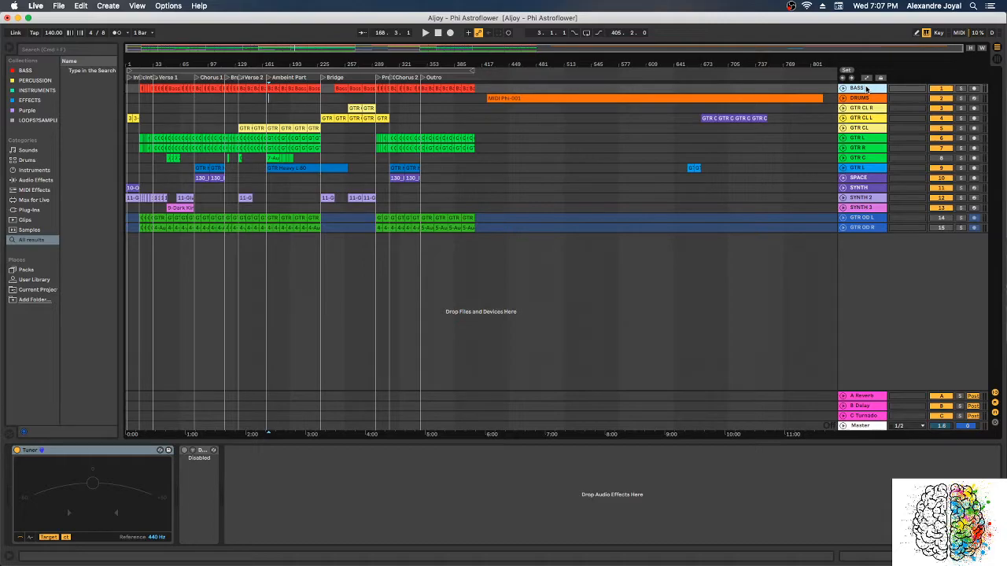
left_click(854, 178)
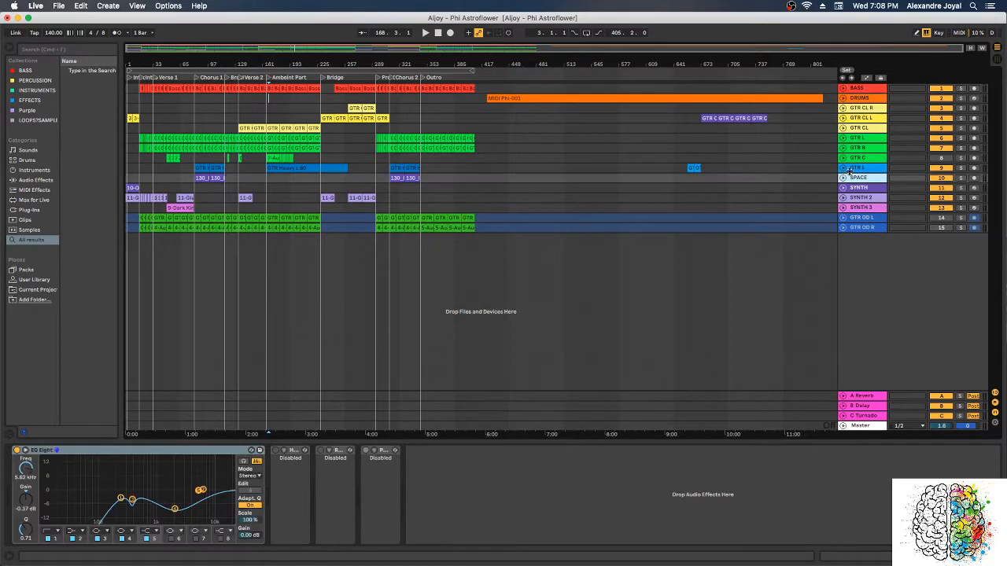
left_click(856, 138)
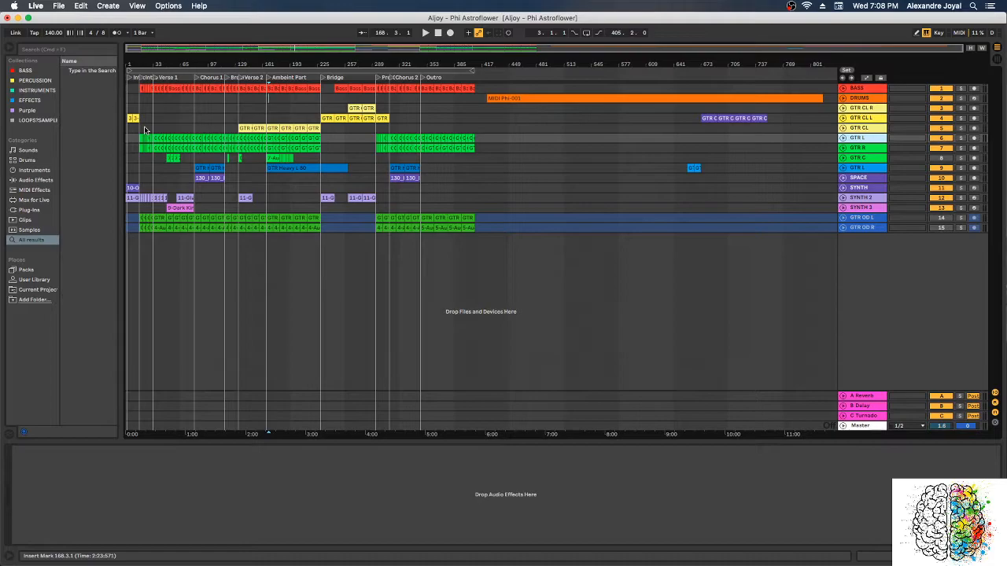
View the colour-coded tracks and mixer in Session View, and return to Arrangement View
scroll(144, 126, "up", 1)
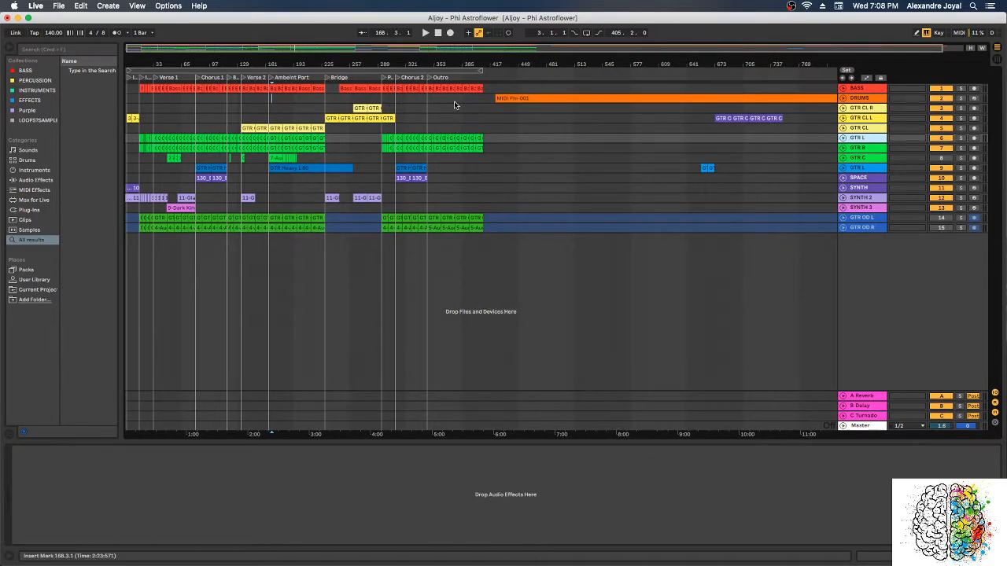
key("Tab")
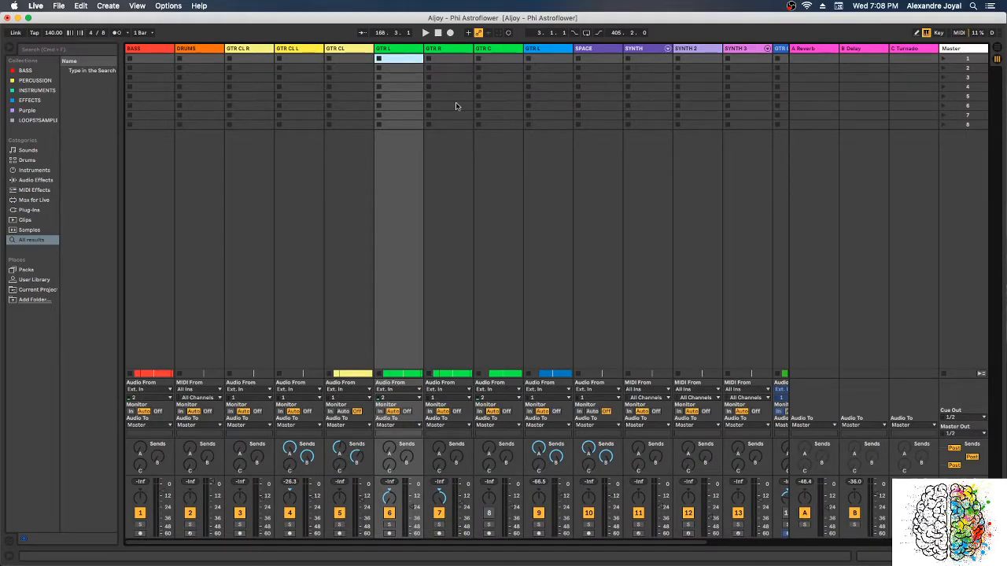
key("Tab")
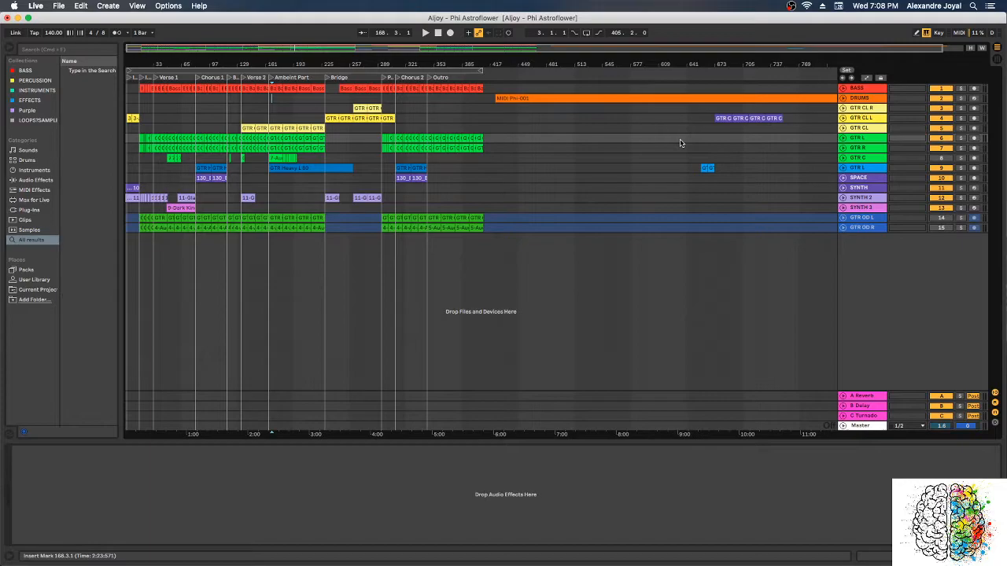
scroll(288, 136, "up", 1)
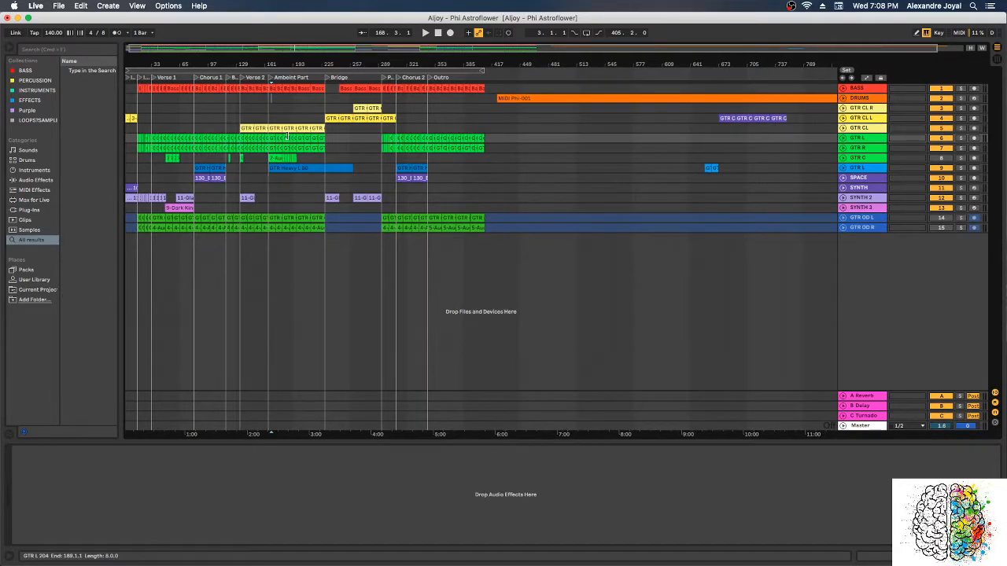
Play the song from the Intro locator at bar 3
scroll(287, 137, "up", 6)
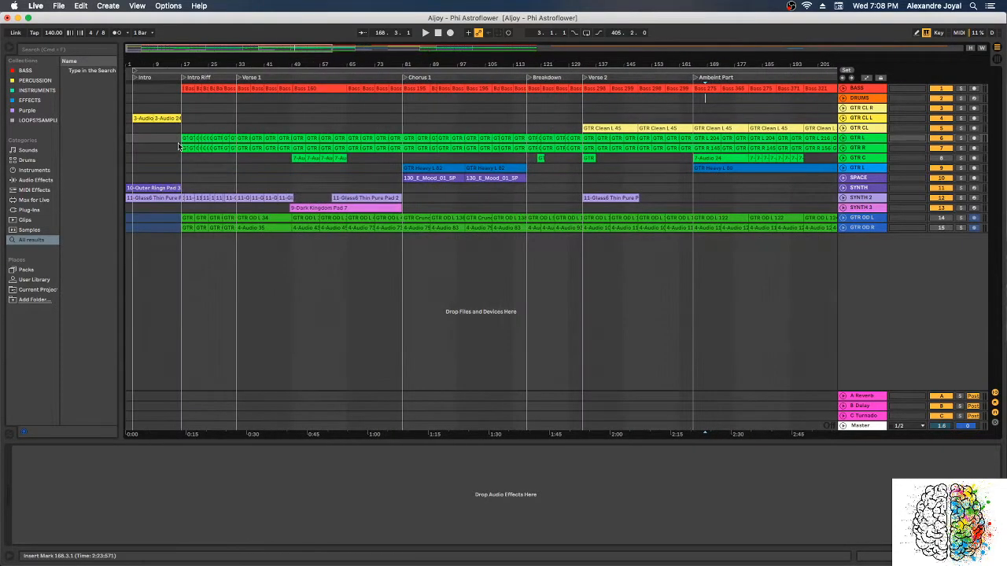
scroll(179, 146, "up", 2)
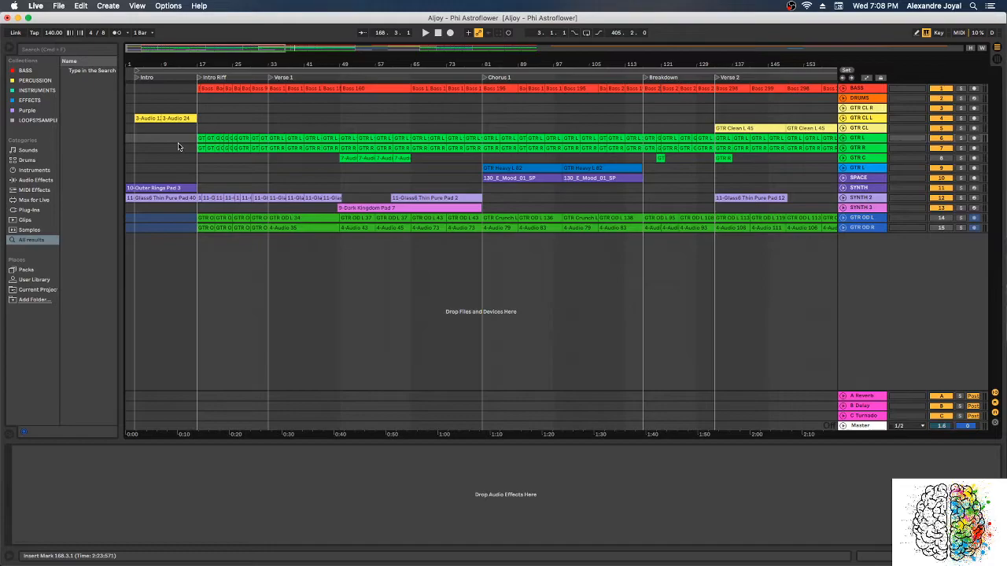
scroll(179, 146, "up", 2)
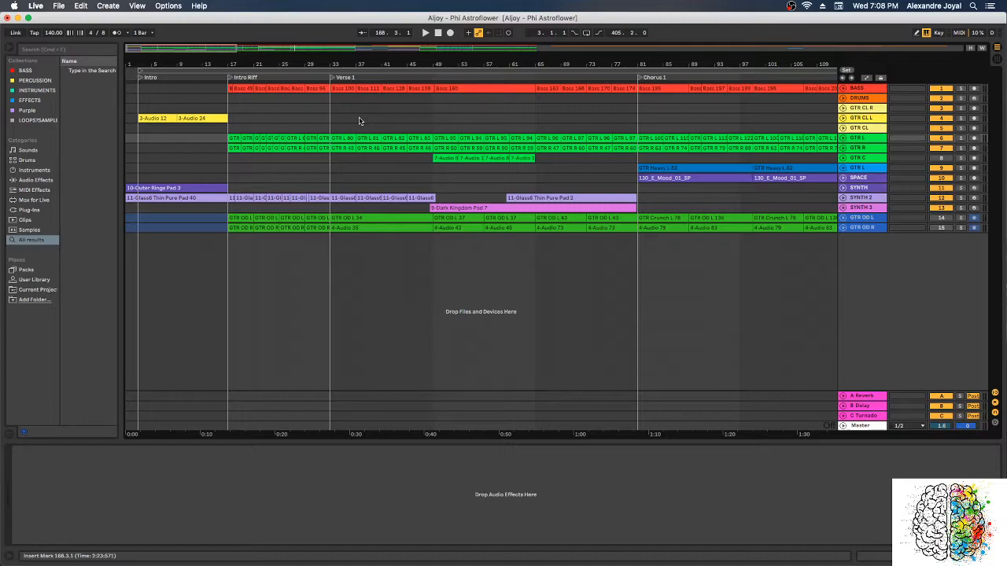
left_click(141, 98)
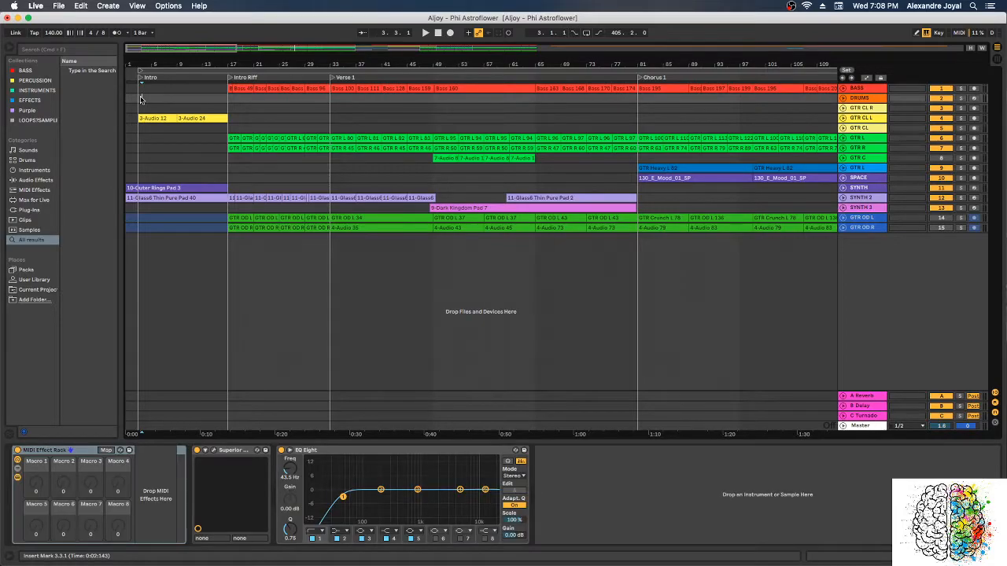
left_click(139, 99)
key("space")
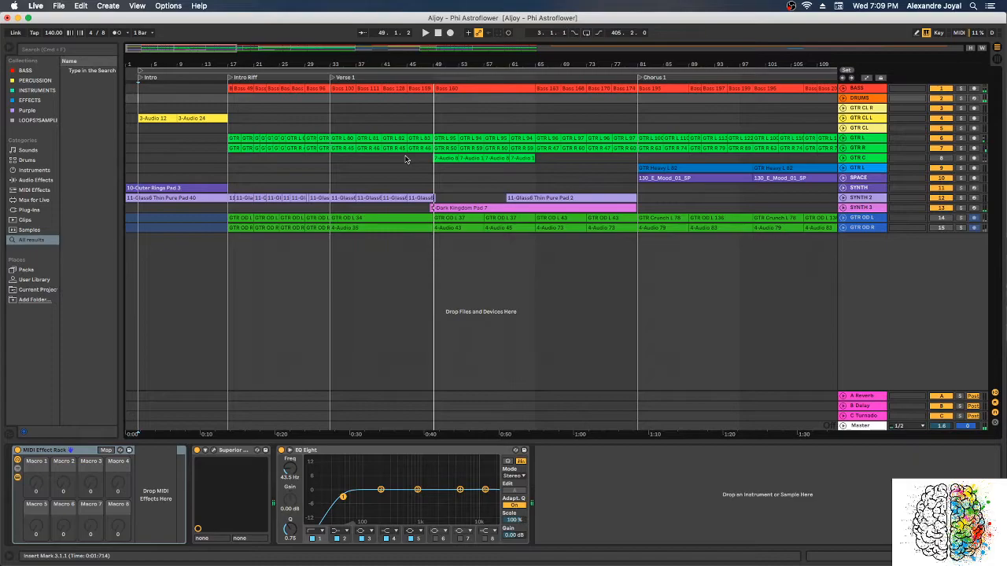
Unfold the GTR L, BASS and DRUMS tracks in the arrangement
key("minus")
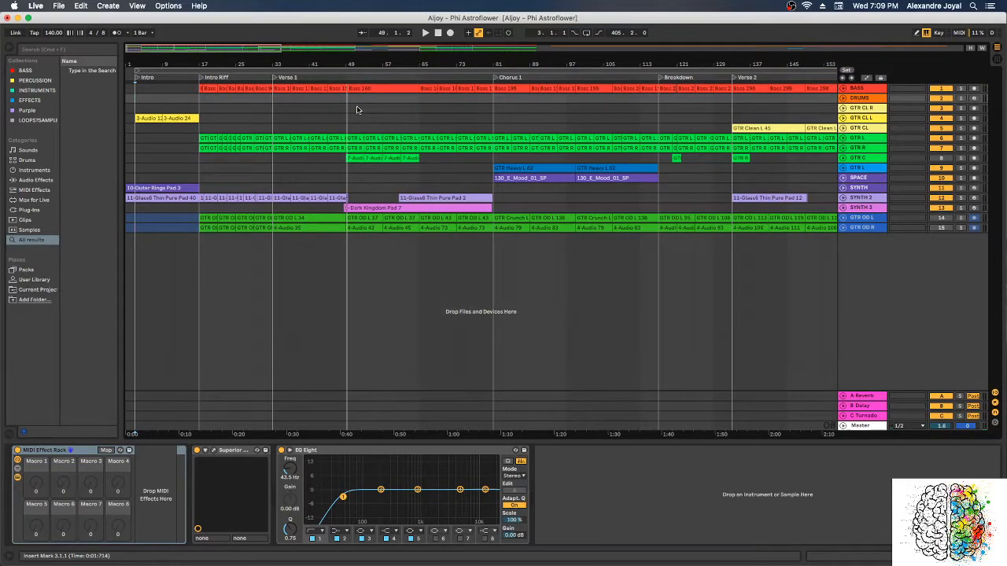
key("plus")
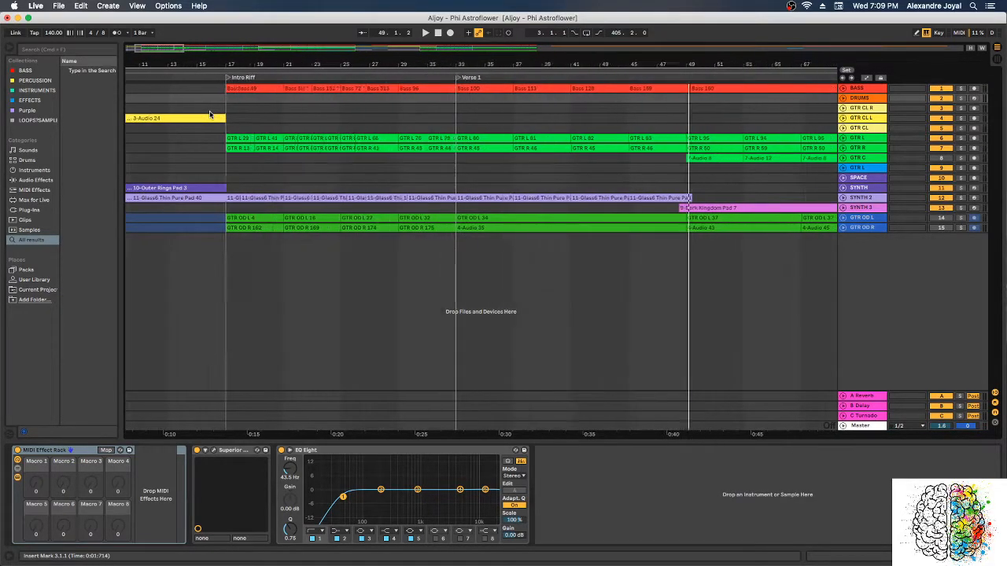
key("plus")
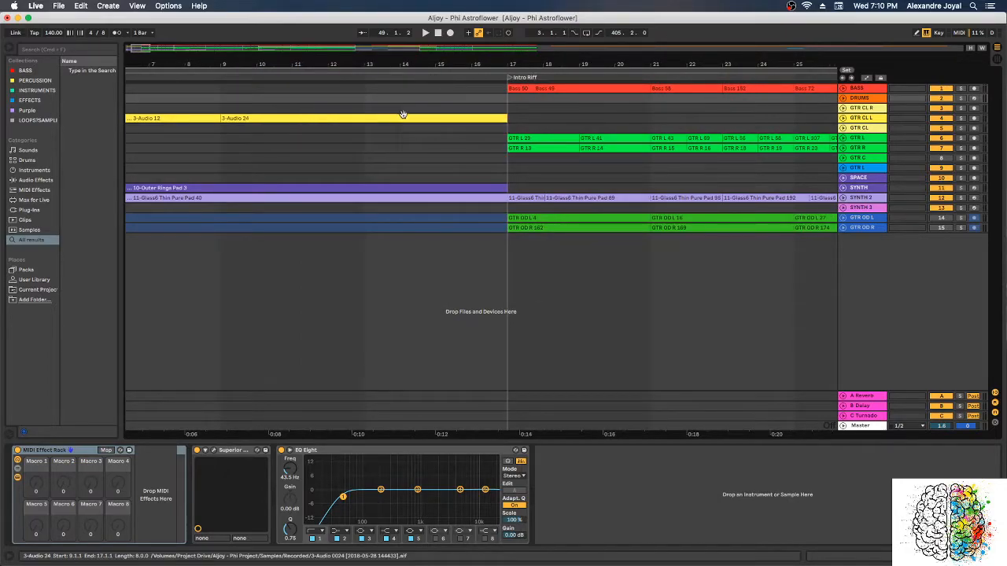
scroll(430, 114, "down", 5)
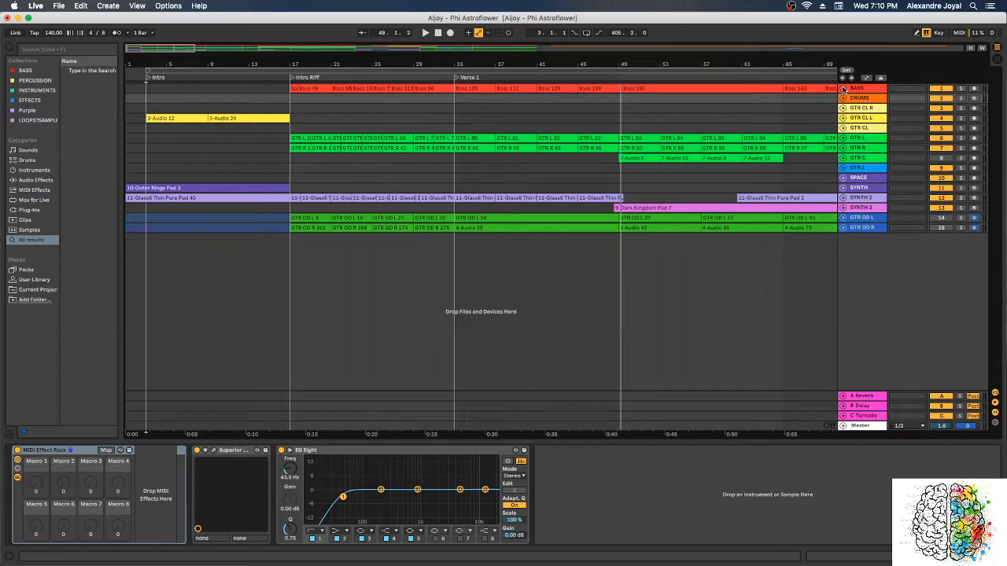
left_click(844, 139)
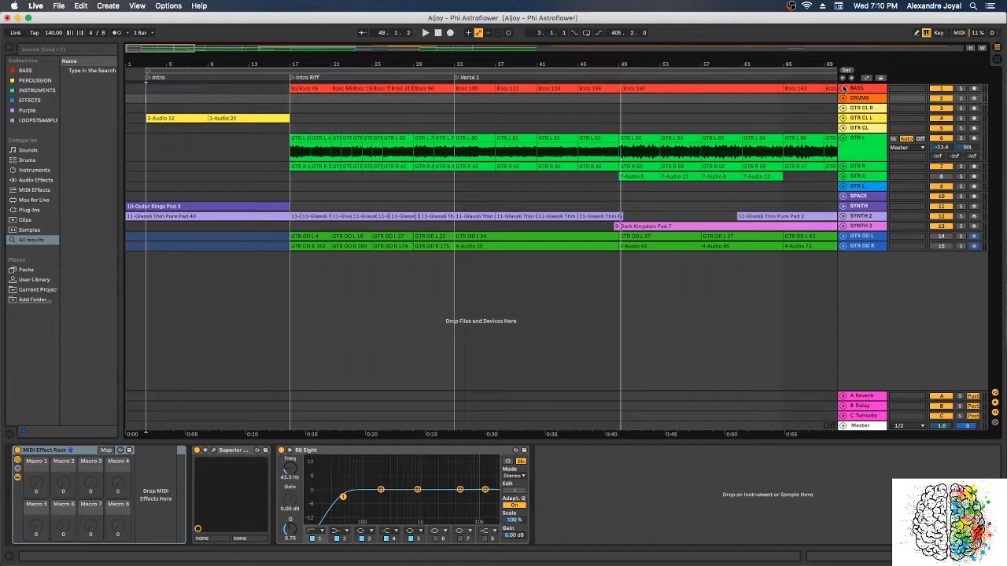
left_click(843, 89)
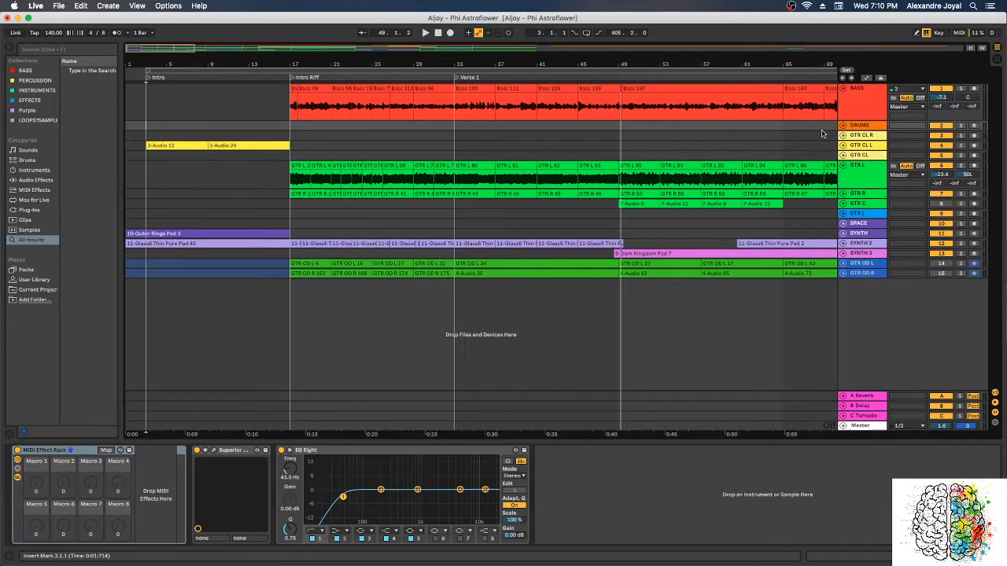
left_click(842, 126)
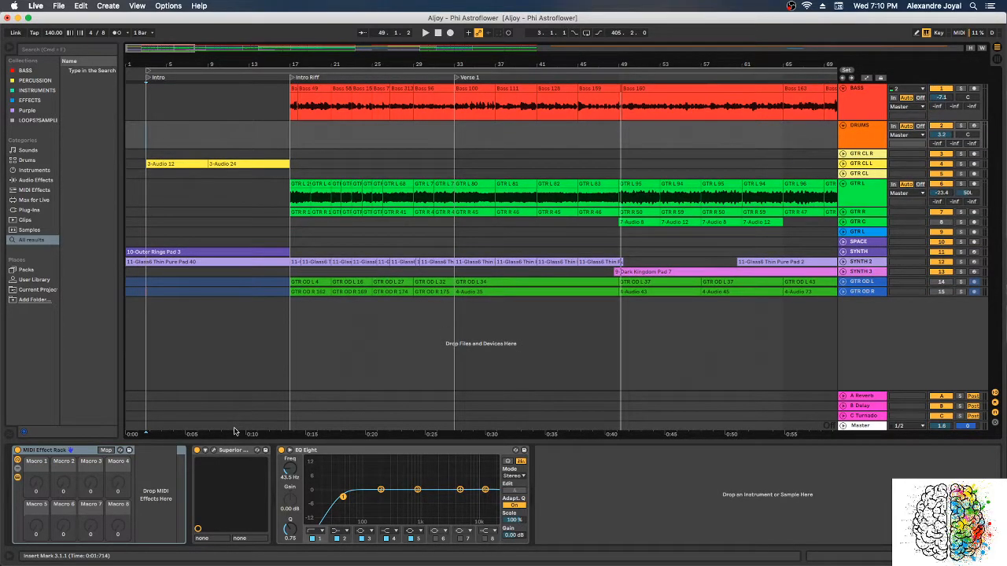
Open the Superior Drummer 3 window of the DRUMS track, then reposition and enlarge it to show more of the Grid Editor
left_click(213, 450)
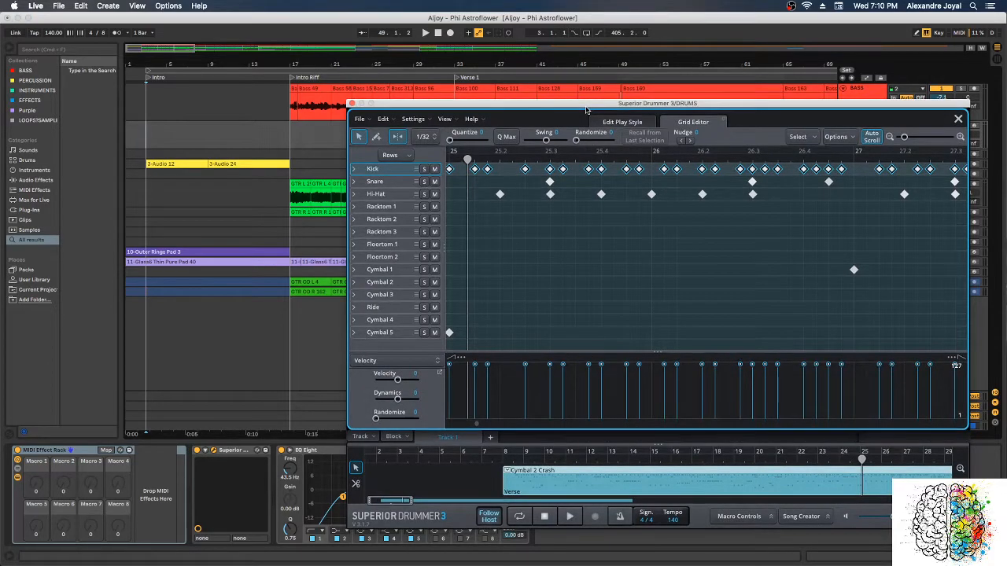
left_click_drag(586, 110, 291, 30)
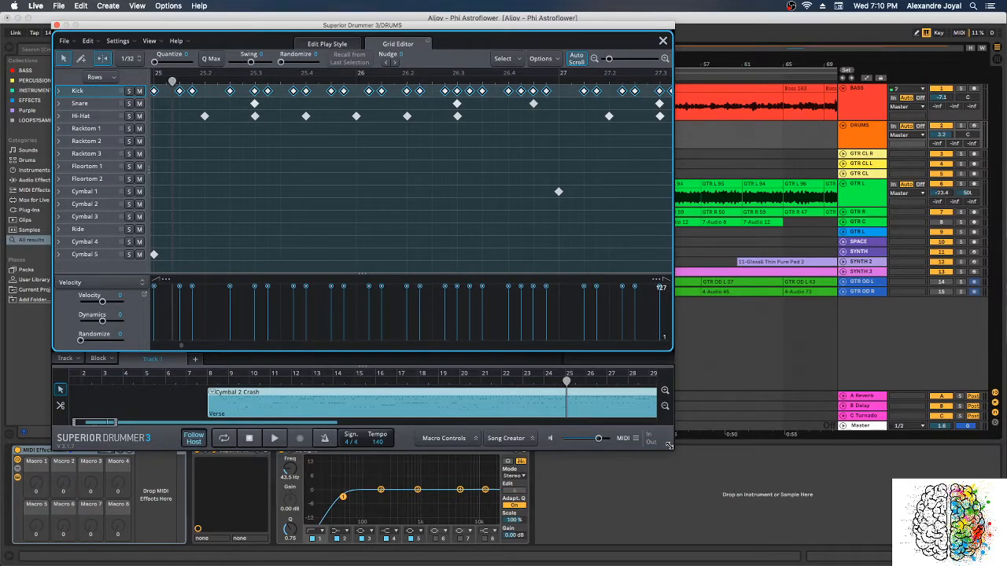
left_click_drag(668, 445, 740, 472)
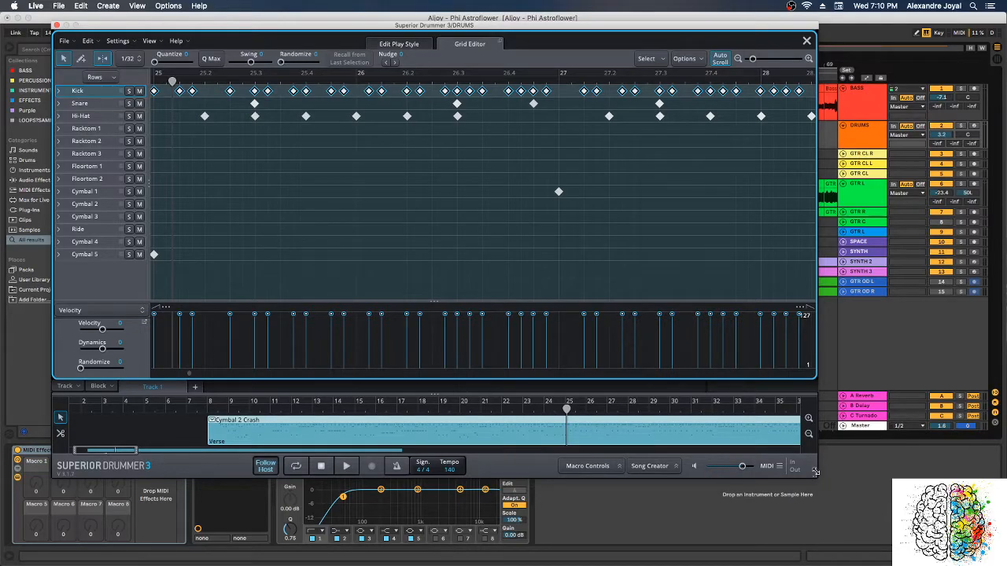
left_click_drag(816, 472, 845, 474)
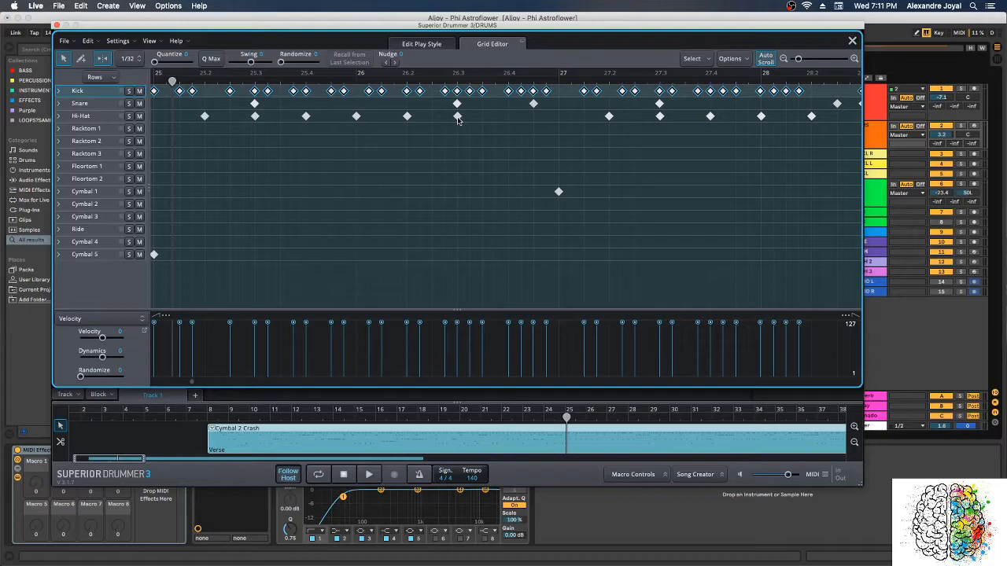
Examine the drum notes in the Grid Editor, both in detail around bars 41 to 45 and across the song, and clear the note selection
left_click_drag(800, 60, 793, 60)
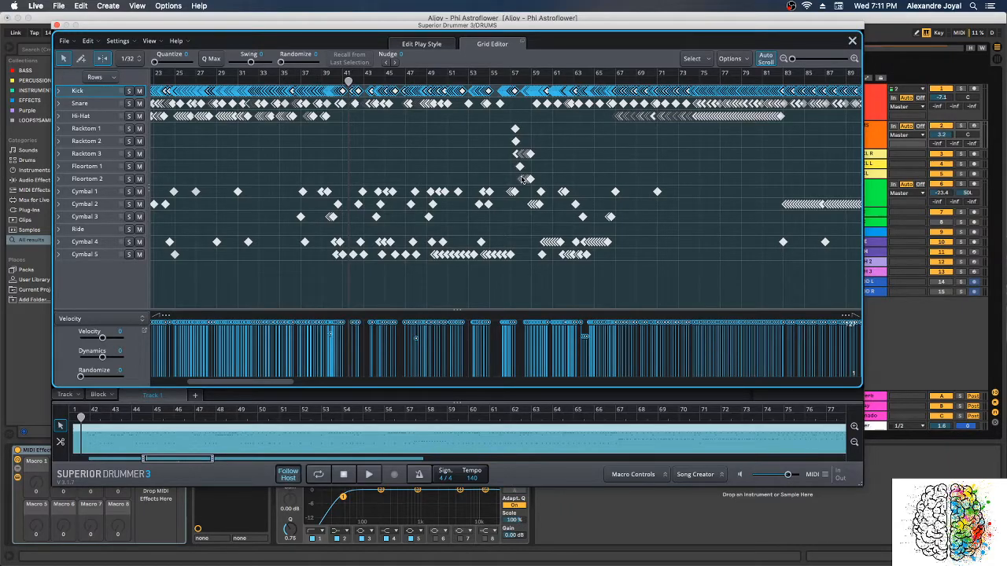
left_click_drag(804, 60, 815, 60)
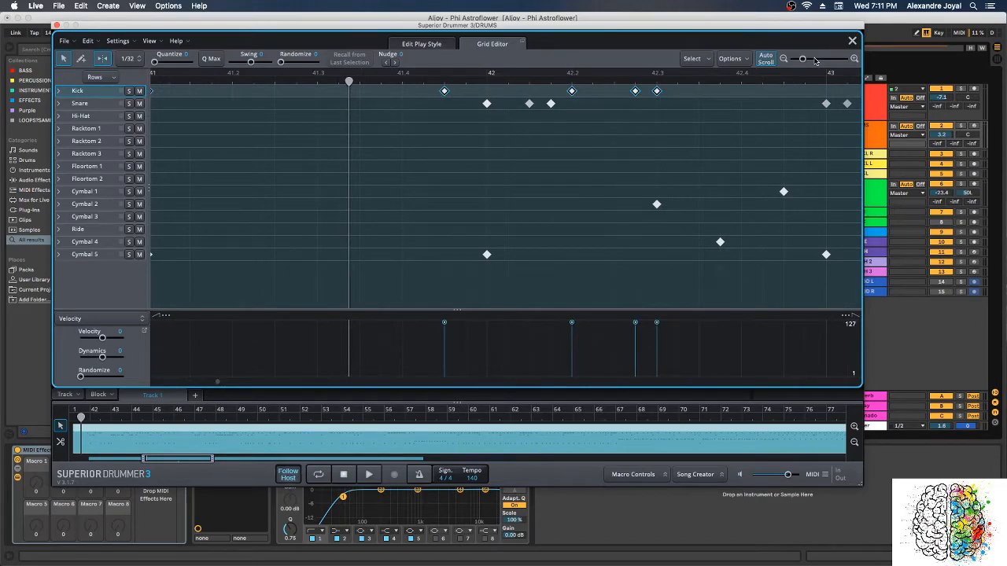
left_click_drag(815, 60, 808, 61)
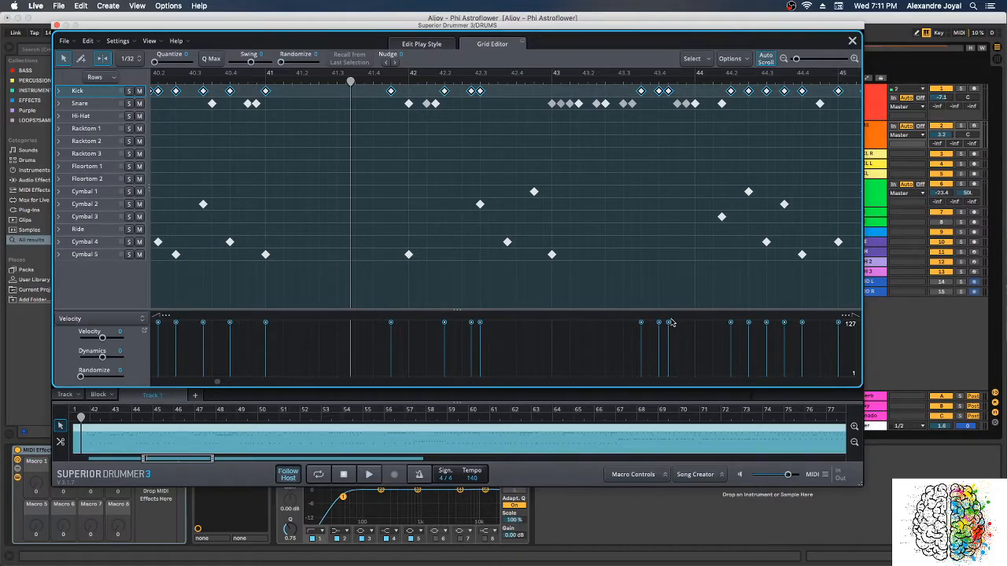
left_click(744, 81)
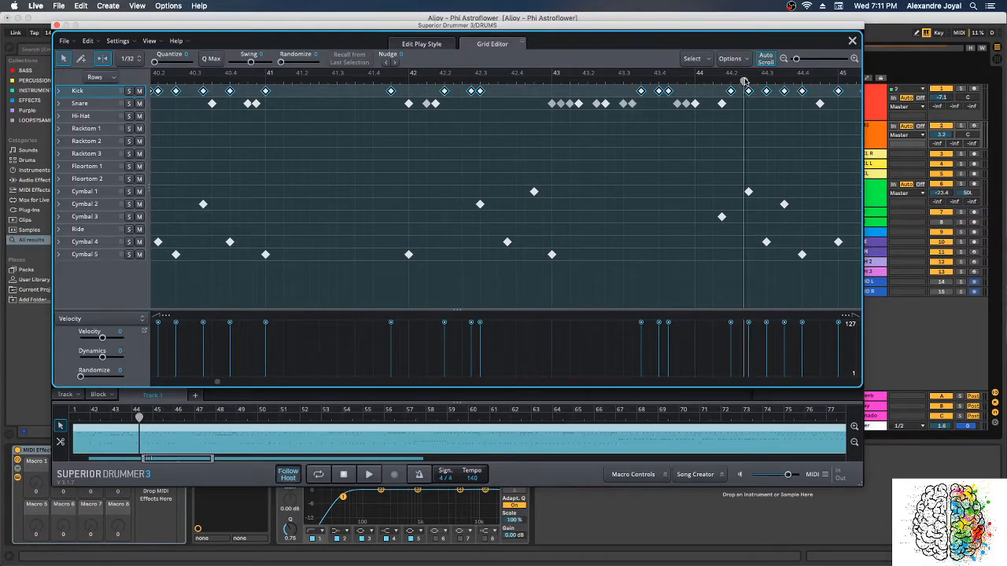
left_click(782, 59)
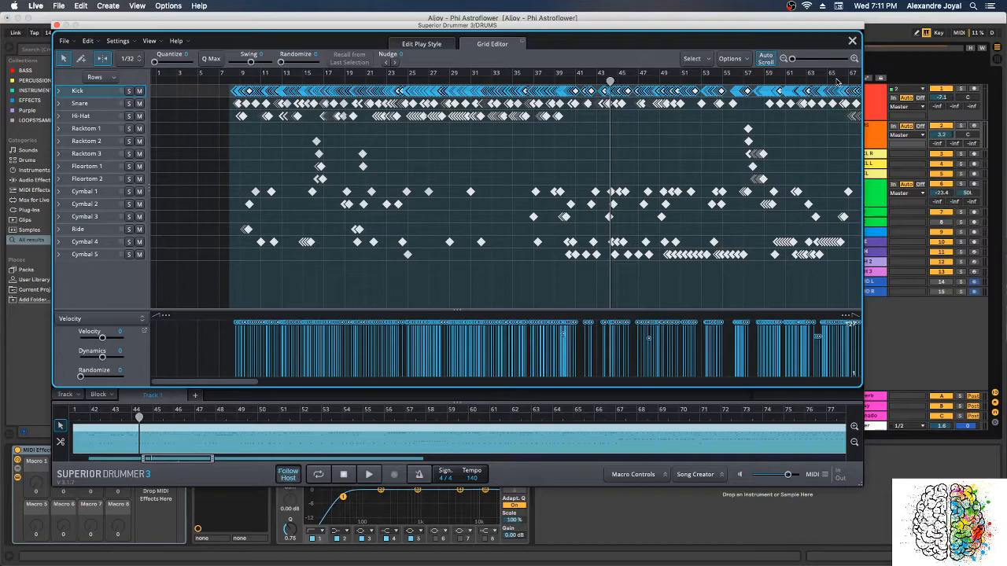
left_click(821, 291)
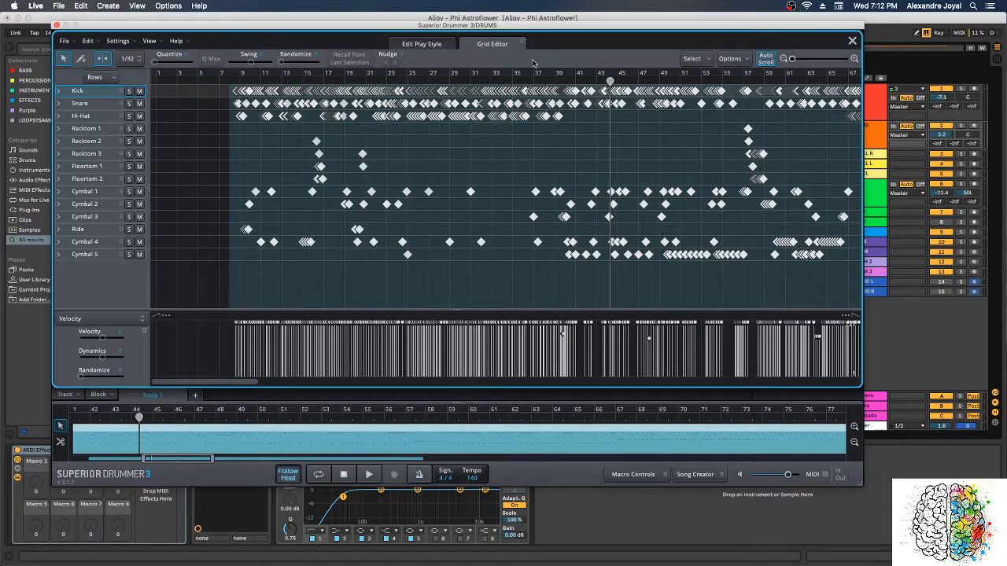
Select all drum notes, starting from the beginning of the part at bar 8, and lower their velocities slightly below 127
left_click_drag(251, 77, 233, 78)
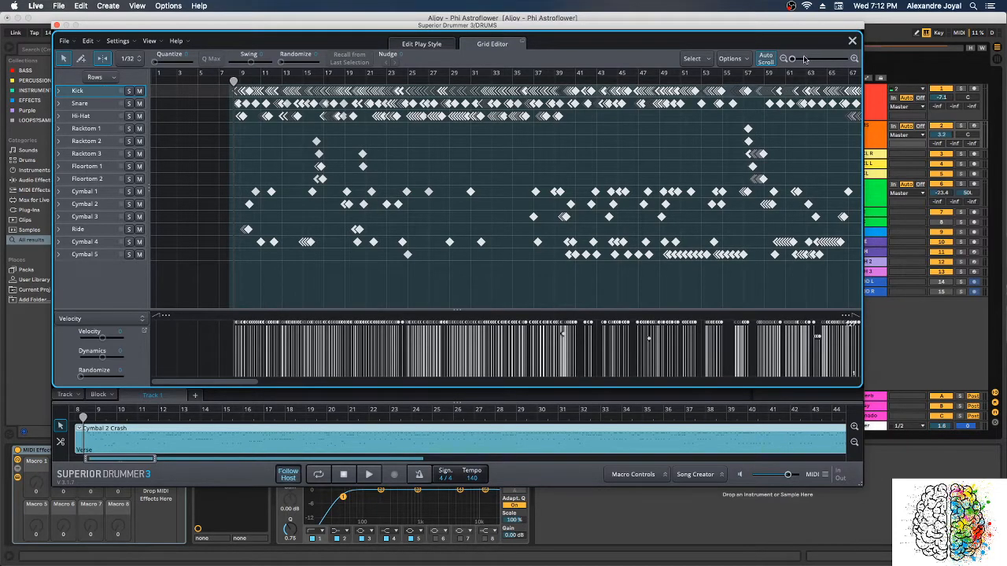
left_click_drag(807, 60, 809, 61)
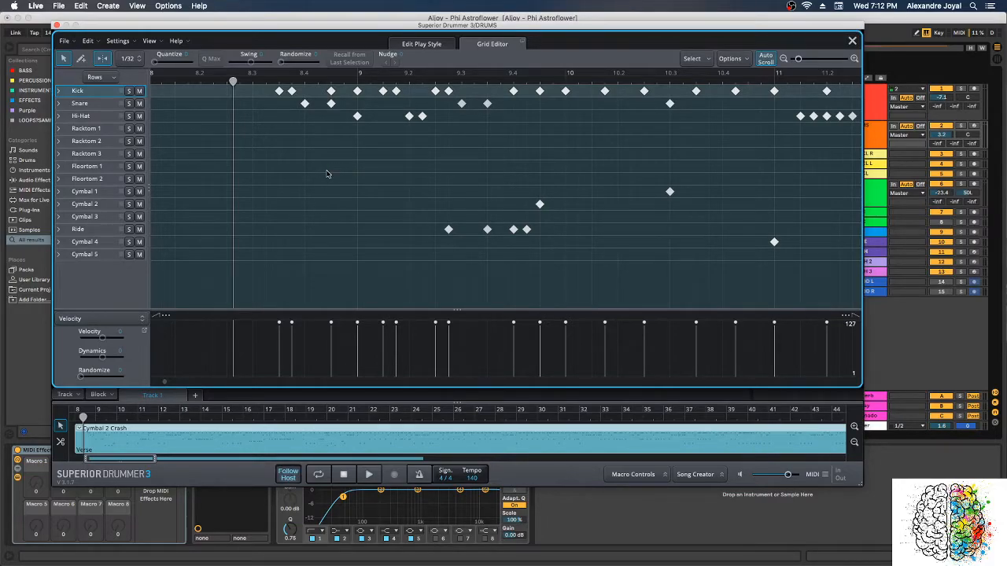
key("super+a")
left_click_drag(280, 322, 279, 320)
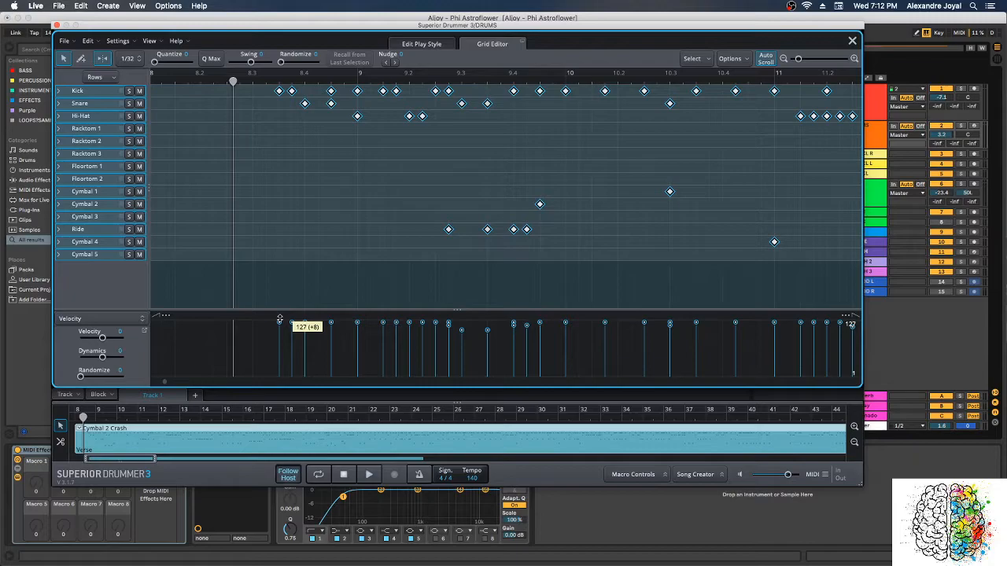
left_click_drag(279, 321, 279, 320)
left_click_drag(279, 320, 280, 327)
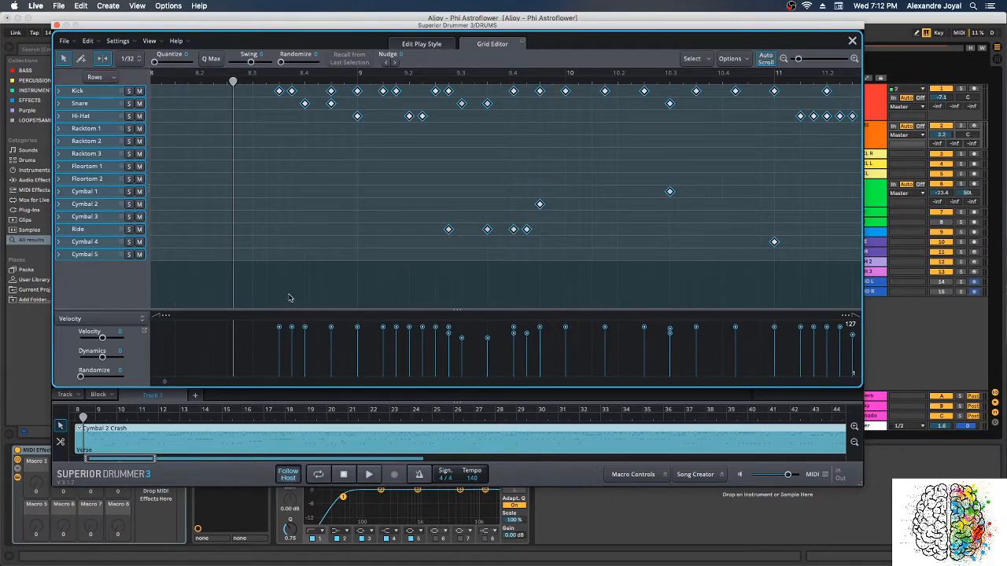
left_click(264, 340)
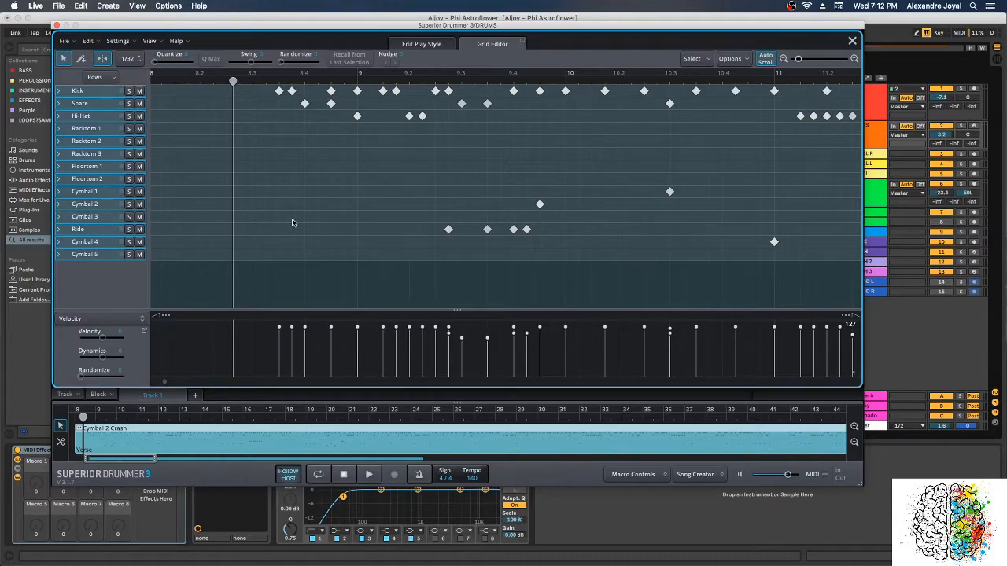
Play back the song to hear the programmed drums, moving the Superior Drummer window clear of the arrangement
left_click(267, 82)
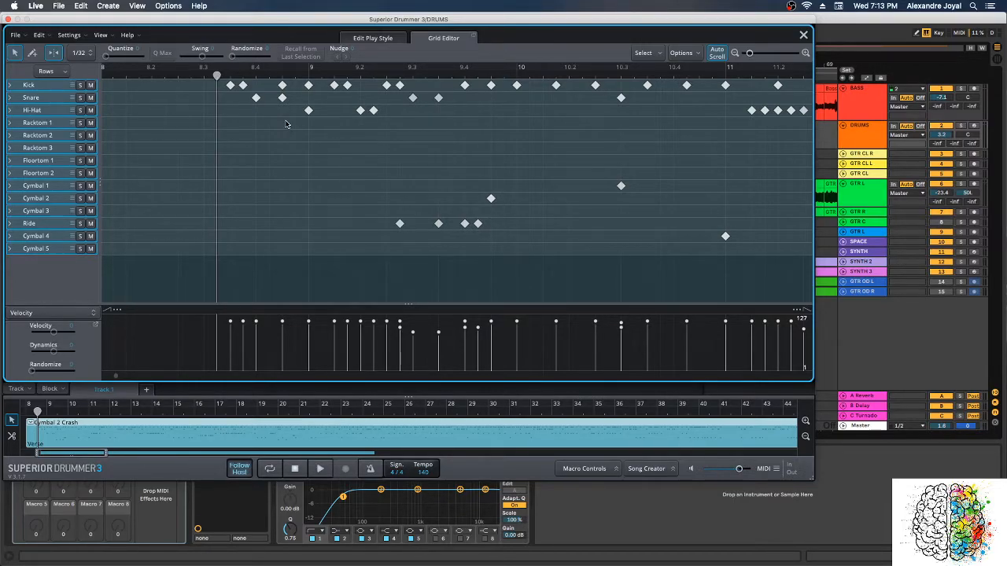
key("space")
key("space")
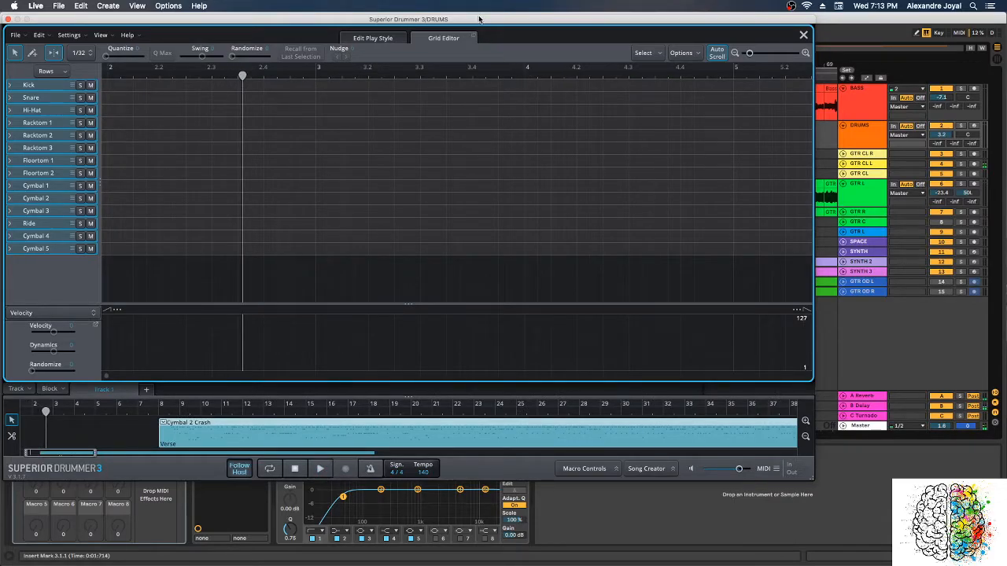
left_click_drag(479, 19, 482, 31)
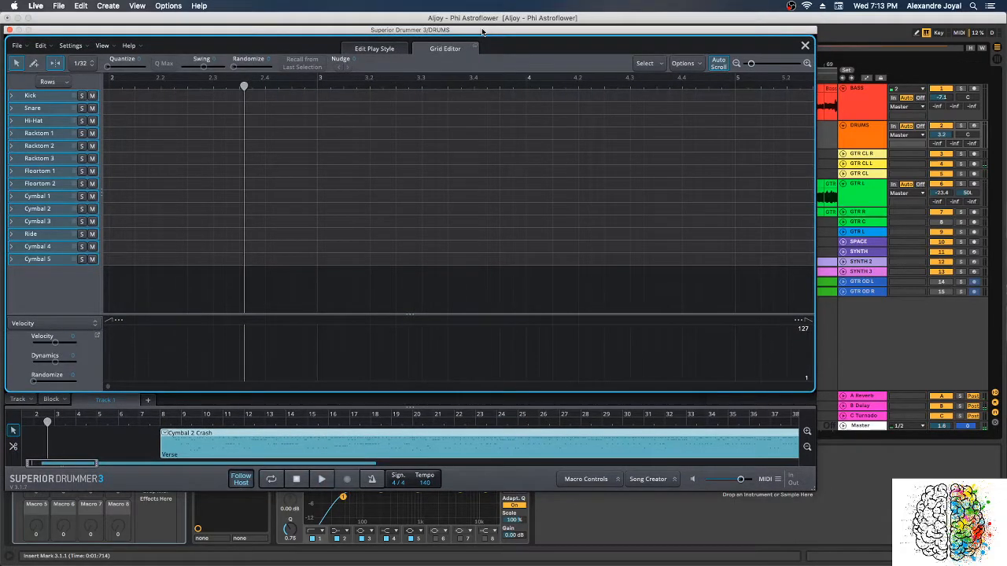
key("space")
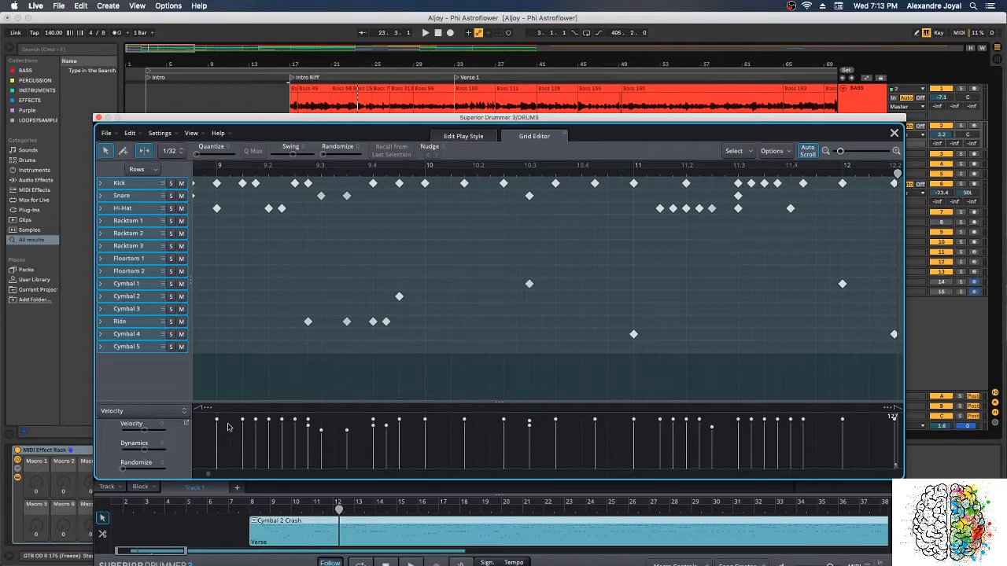
Select all kick notes and randomize their velocities slightly, leaving only the kick at bar 9 selected
left_click(121, 184)
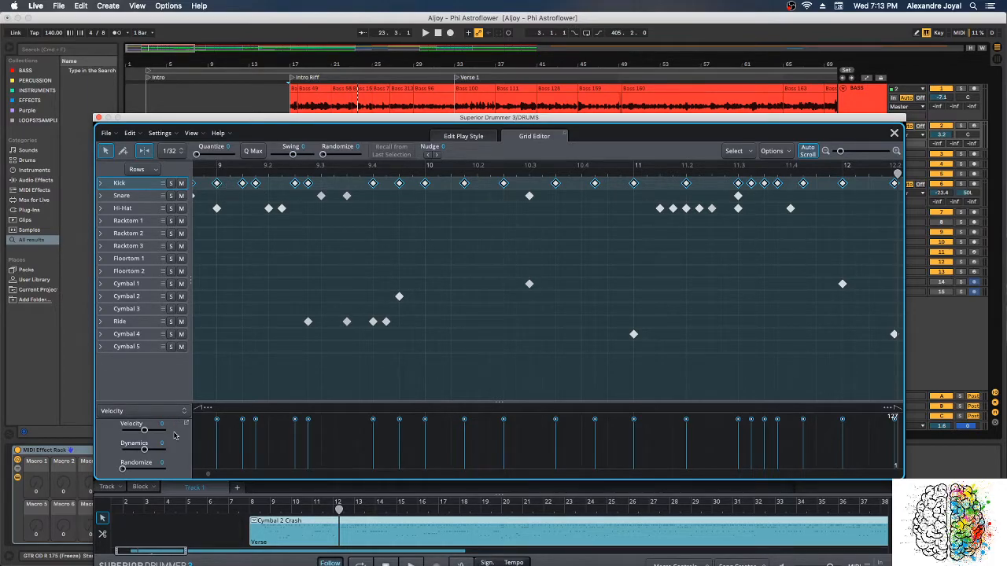
left_click_drag(122, 469, 124, 470)
left_click(218, 188)
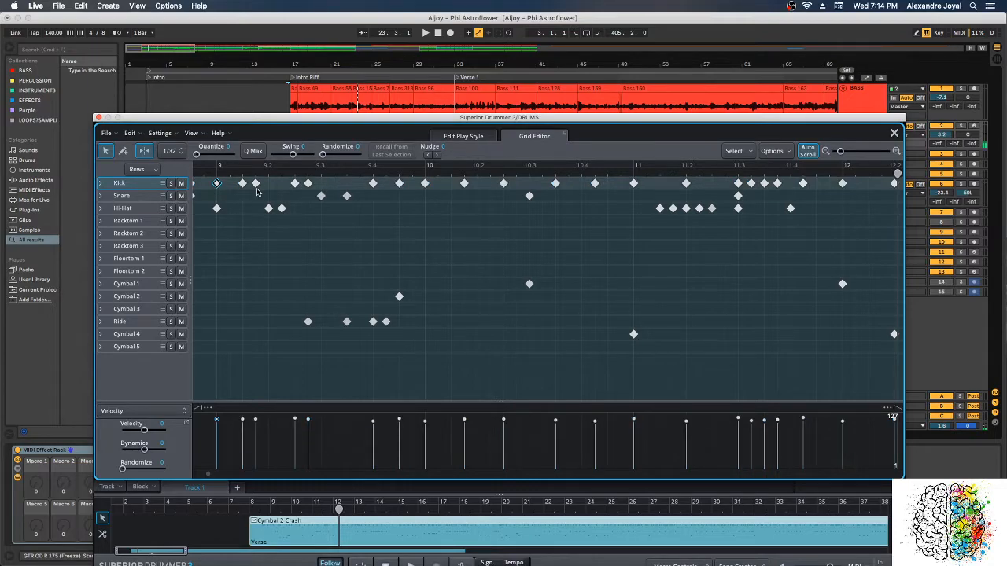
Lower the velocities of two off-beat kicks in bar 9, and raise the kicks at bars 10 and 11, with bar 11 at 124
left_click(255, 184)
left_click(242, 184)
left_click(295, 184)
left_click_drag(243, 418, 295, 422)
left_click(425, 183)
left_click_drag(425, 421, 425, 418)
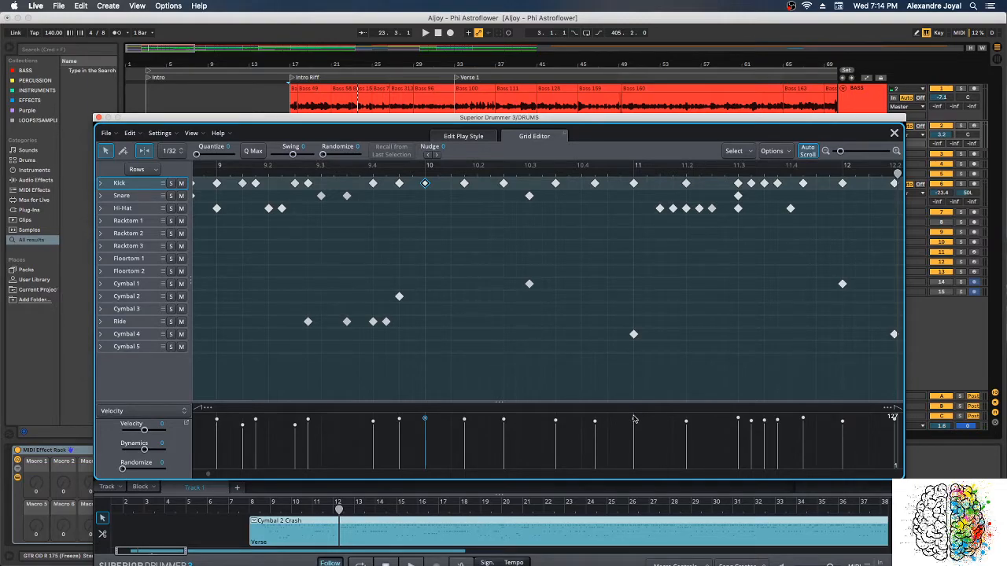
left_click_drag(634, 418, 634, 416)
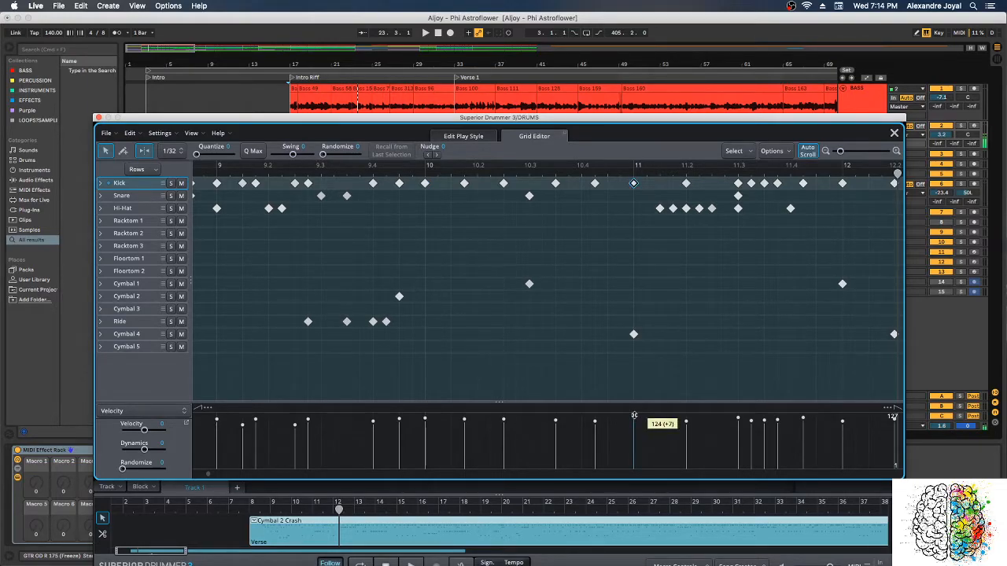
Raise the kick at bar 10 slightly and adjust the velocities of the kicks from 11.3 to 11.4
left_click(425, 420)
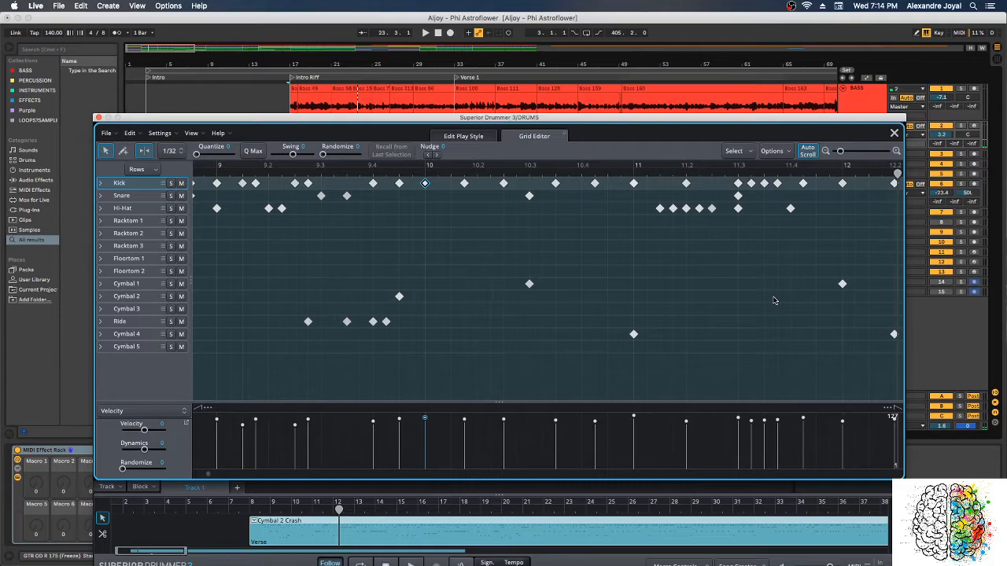
left_click(738, 418)
left_click_drag(763, 418, 803, 421)
Select all hi-hat notes, randomize their velocities by 6, and adjust individual hits in the run around 11.2
left_click(118, 208)
left_click_drag(122, 469, 124, 469)
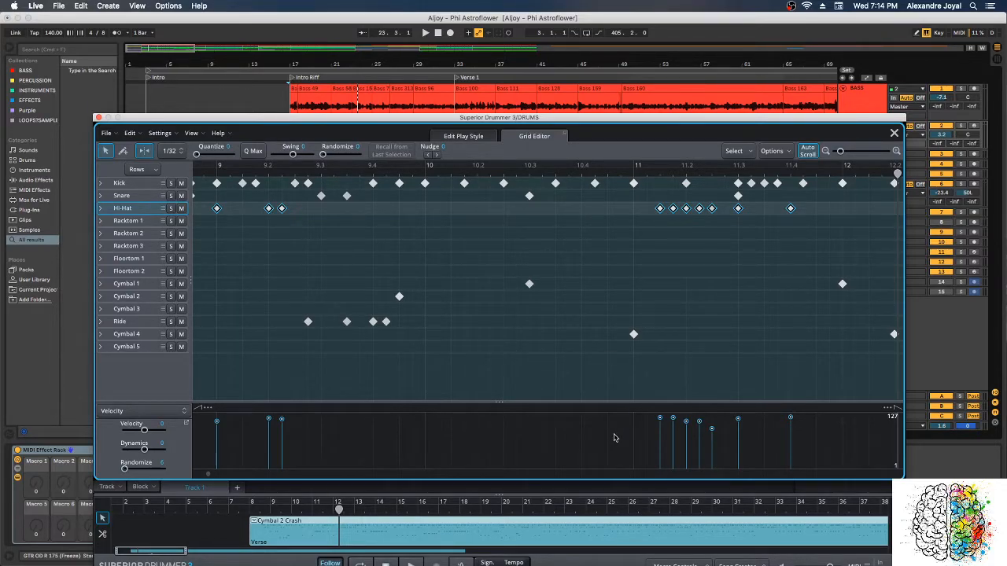
left_click(660, 431)
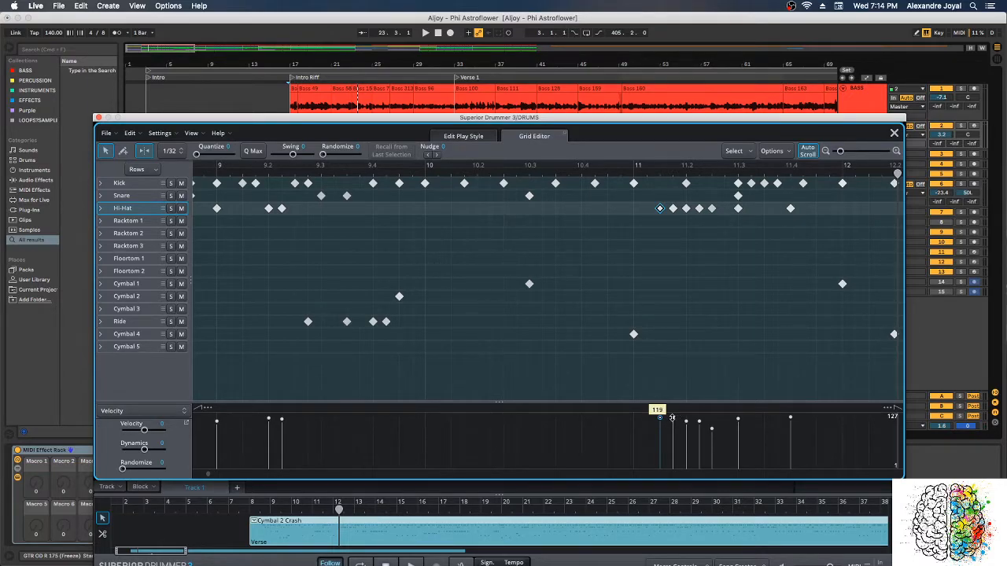
left_click(671, 417)
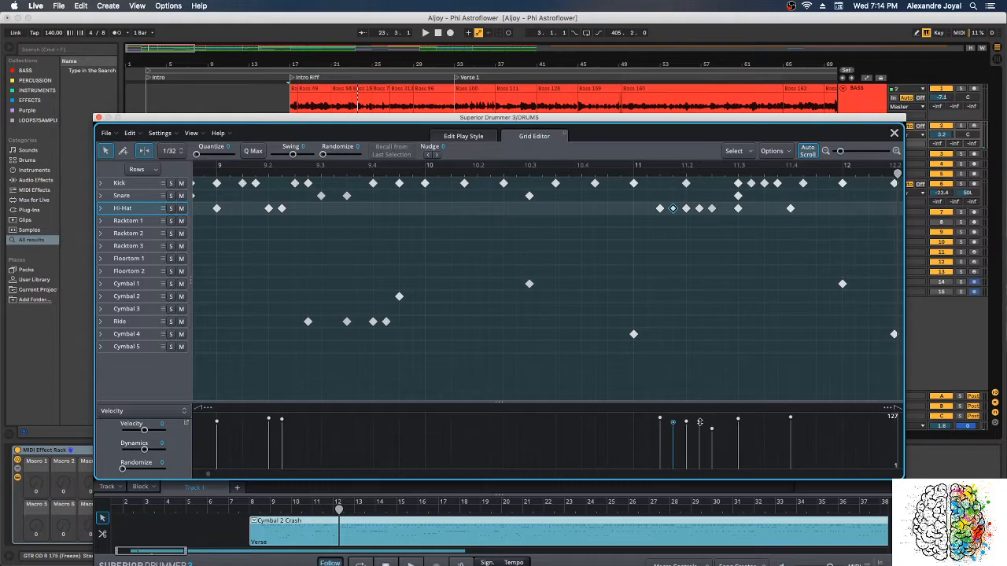
left_click(686, 421)
left_click(712, 418)
Raise the velocity of the Cymbal 1 hit at 10.3 and lower the last Ride hit in bar 9
left_click(135, 285)
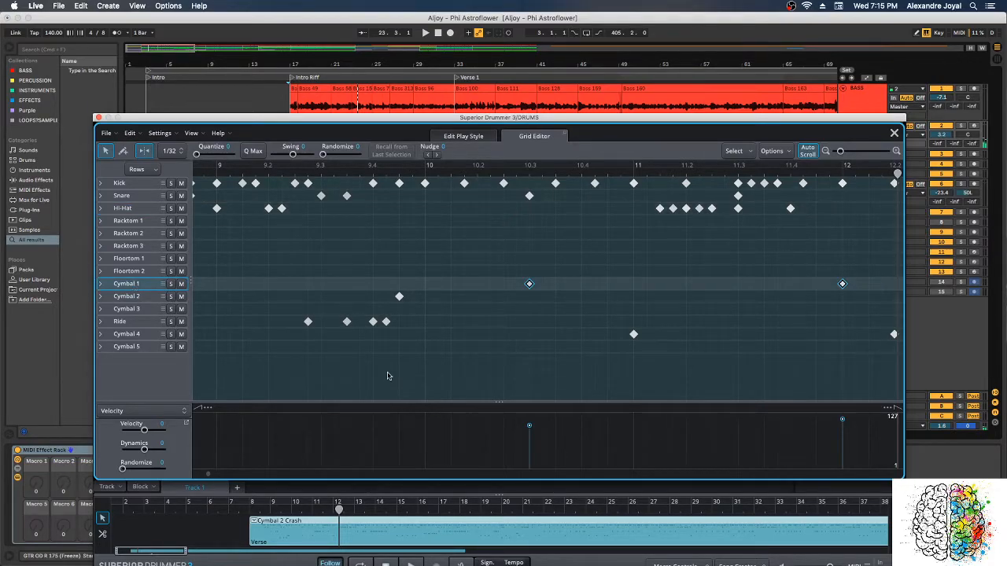
left_click_drag(530, 425, 529, 420)
left_click(131, 309)
left_click(130, 321)
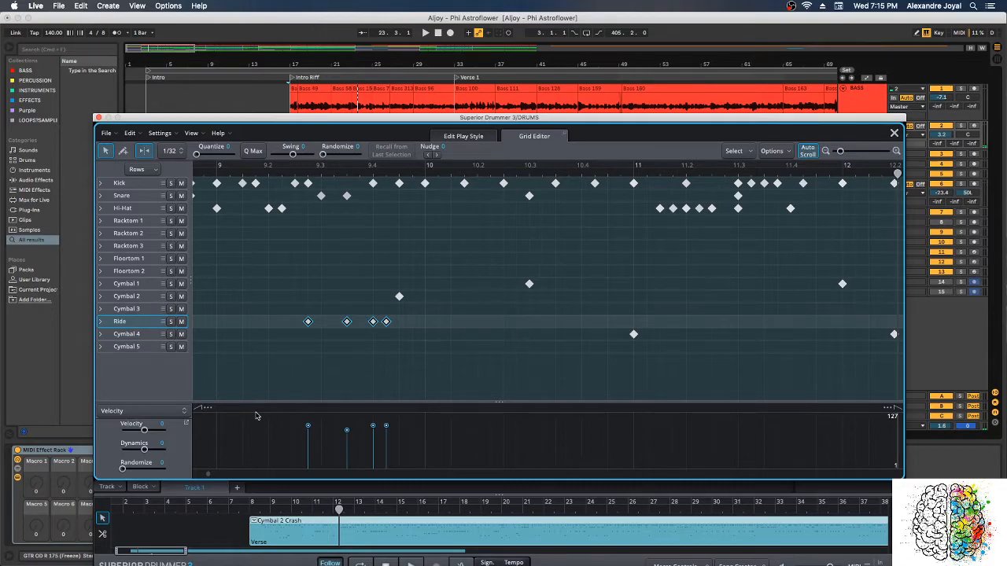
left_click_drag(386, 426, 386, 428)
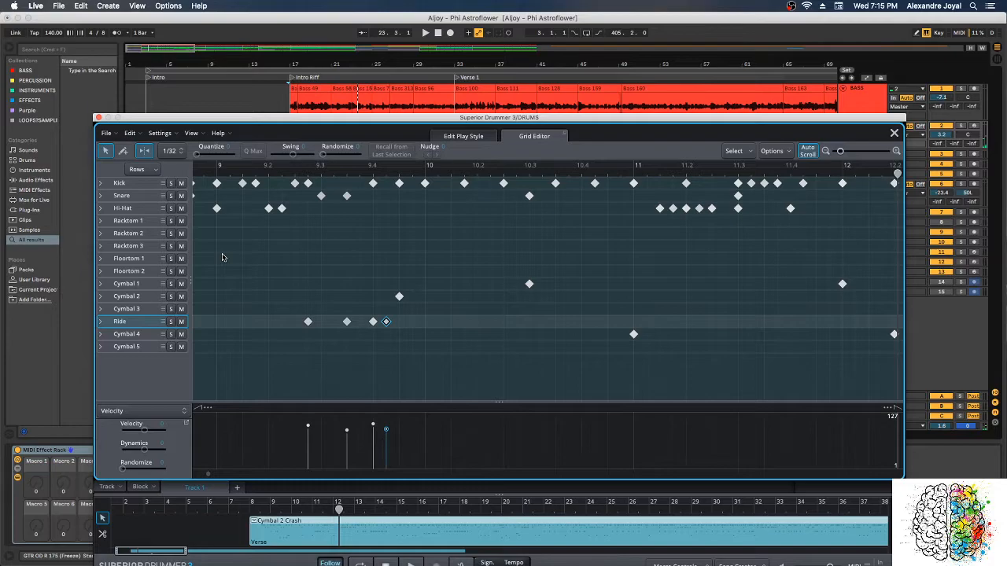
Play back the edited drums, then close the Superior Drummer window to return to the arrangement
key("space")
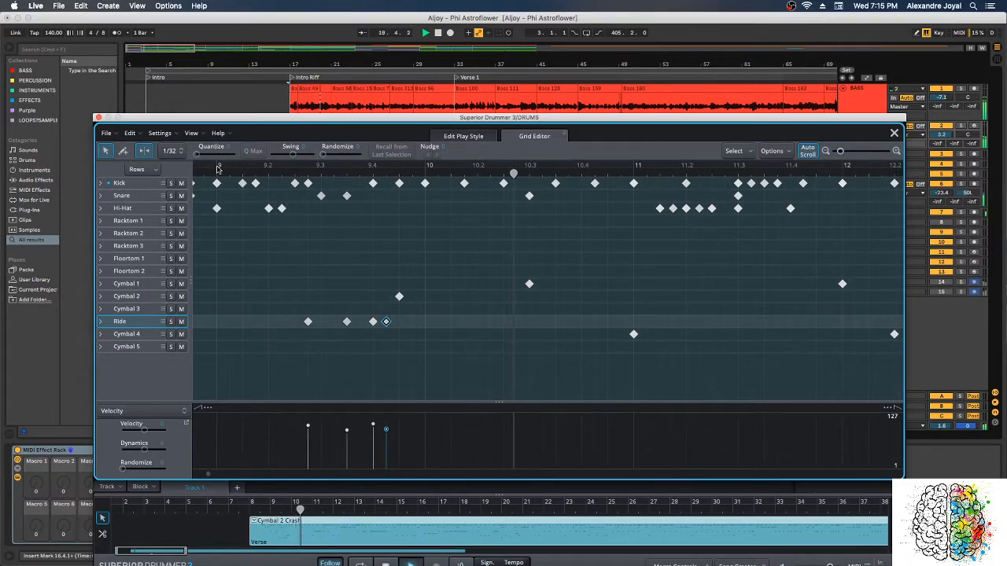
key("space")
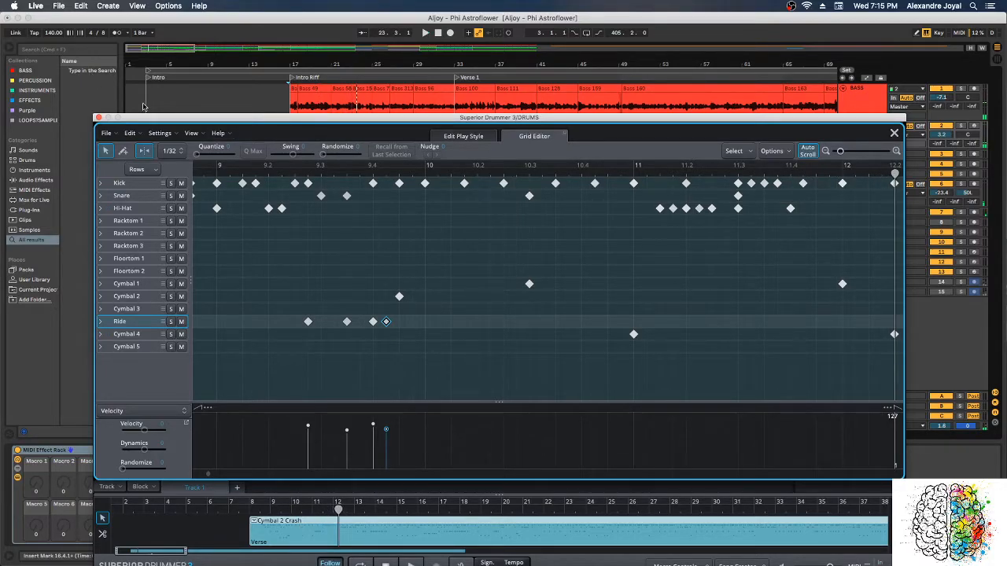
left_click_drag(150, 117, 155, 105)
left_click_drag(851, 138, 839, 139)
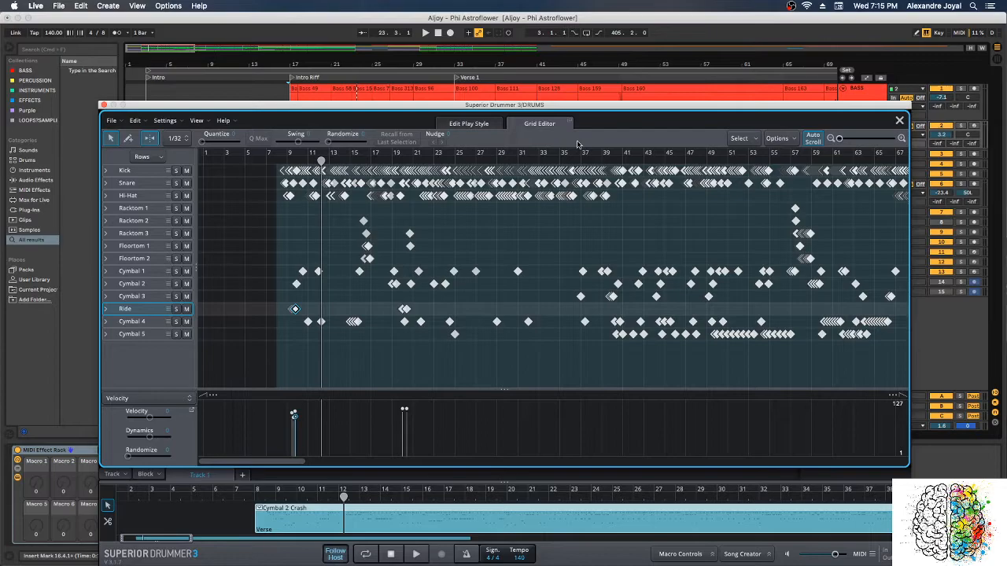
left_click_drag(258, 107, 301, 82)
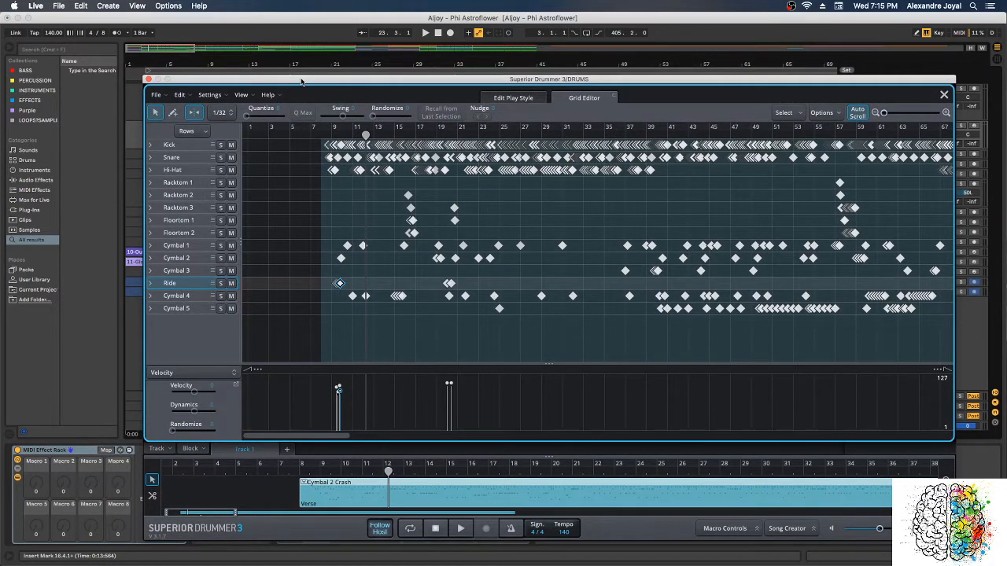
left_click(148, 79)
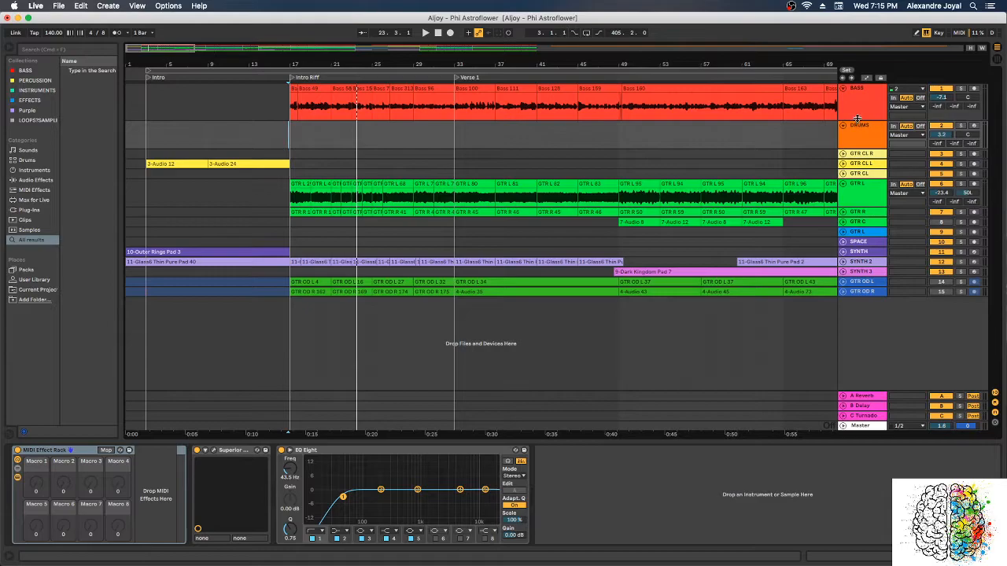
Enlarge the BASS track's height and select its first clip, at the start of Intro Riff
left_click(856, 118)
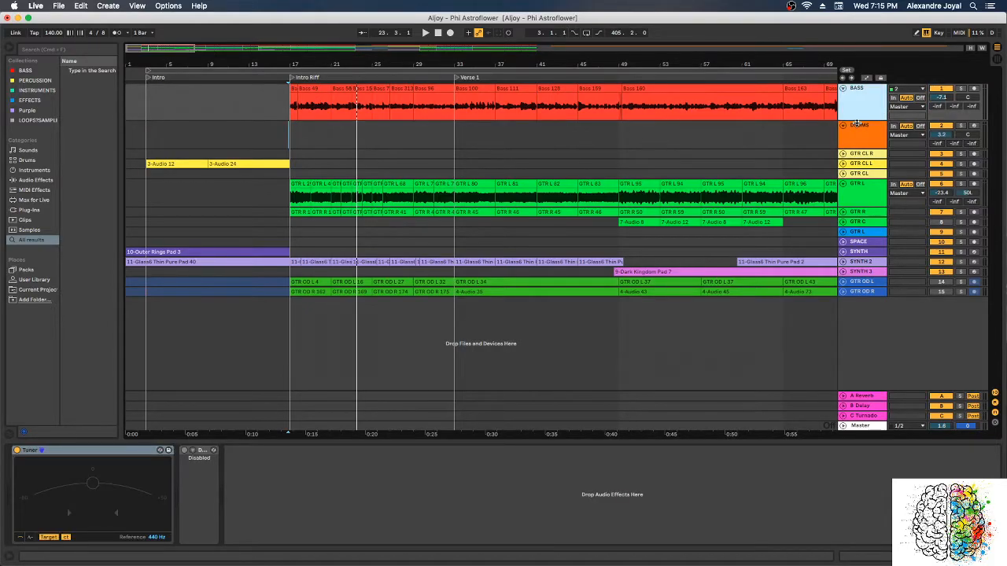
left_click_drag(856, 122, 857, 281)
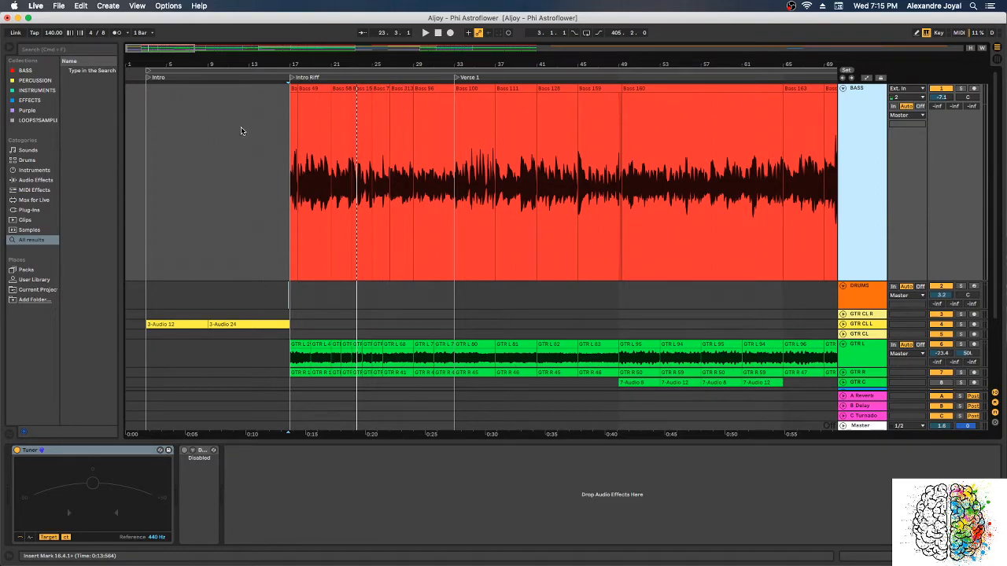
scroll(241, 127, "up", 5)
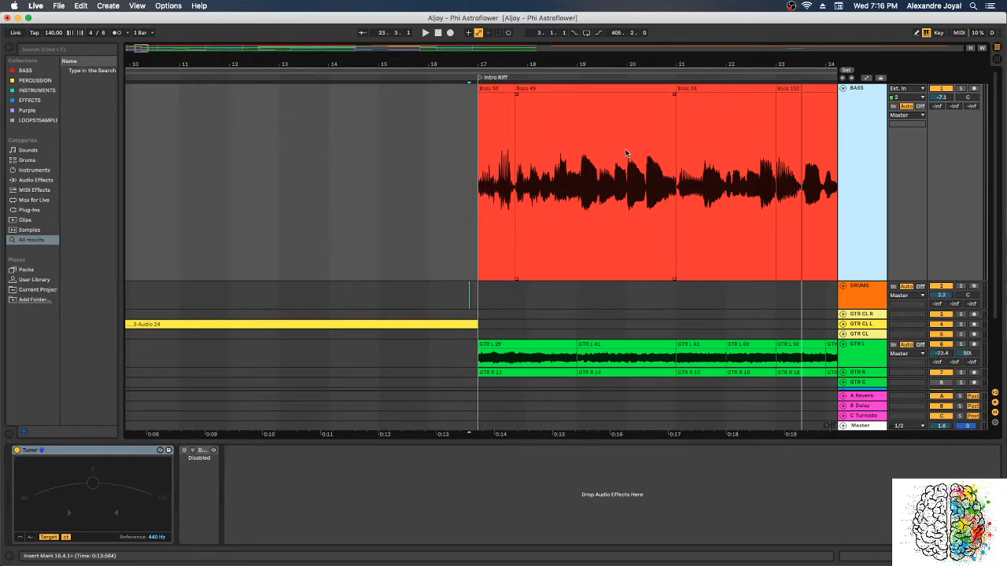
scroll(626, 153, "up", 3)
left_click(401, 89)
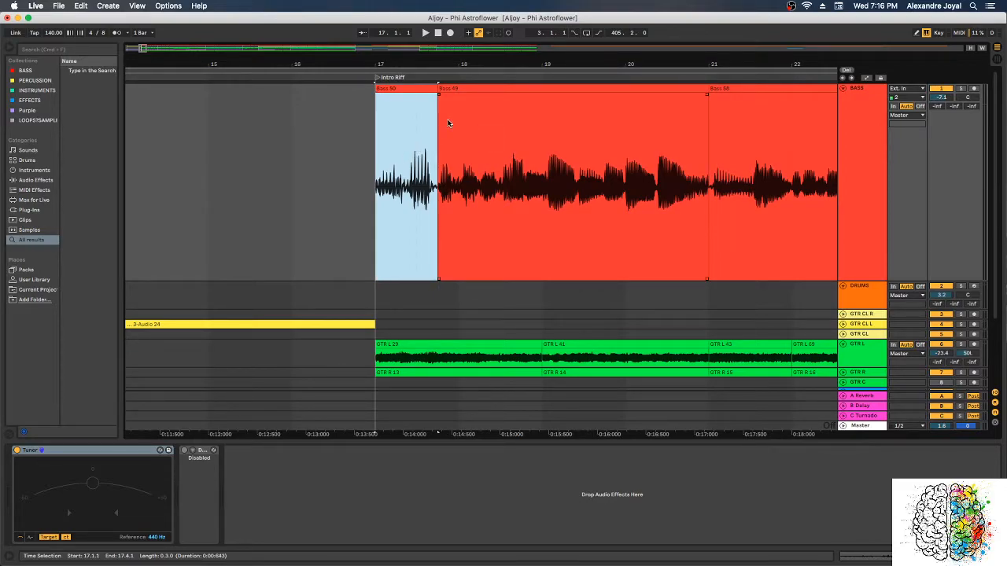
key("minus")
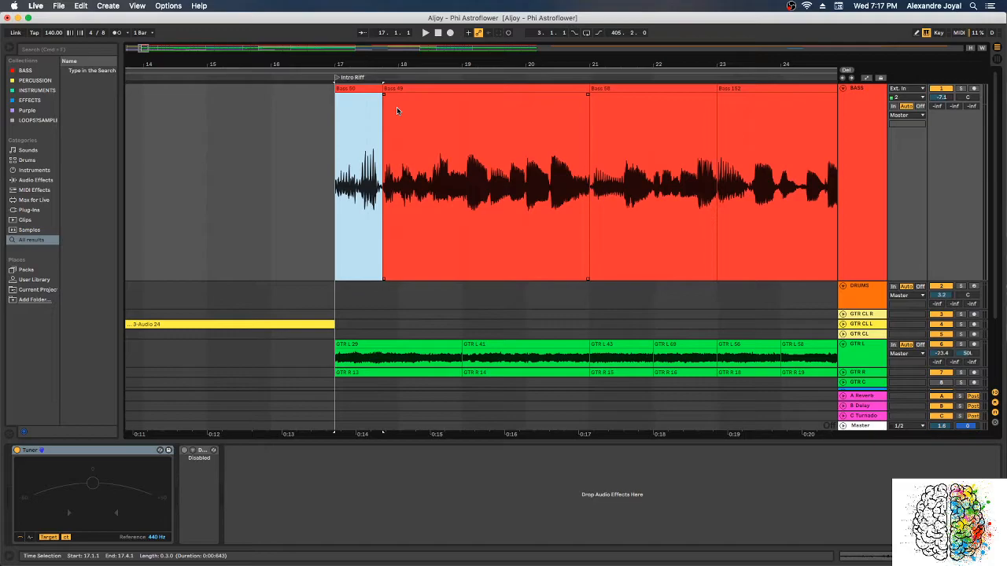
Select each of the first four bass clips in turn, from Bass 50 to Bass 152
left_click(354, 98)
left_click(488, 90)
left_click(650, 90)
left_click(781, 90)
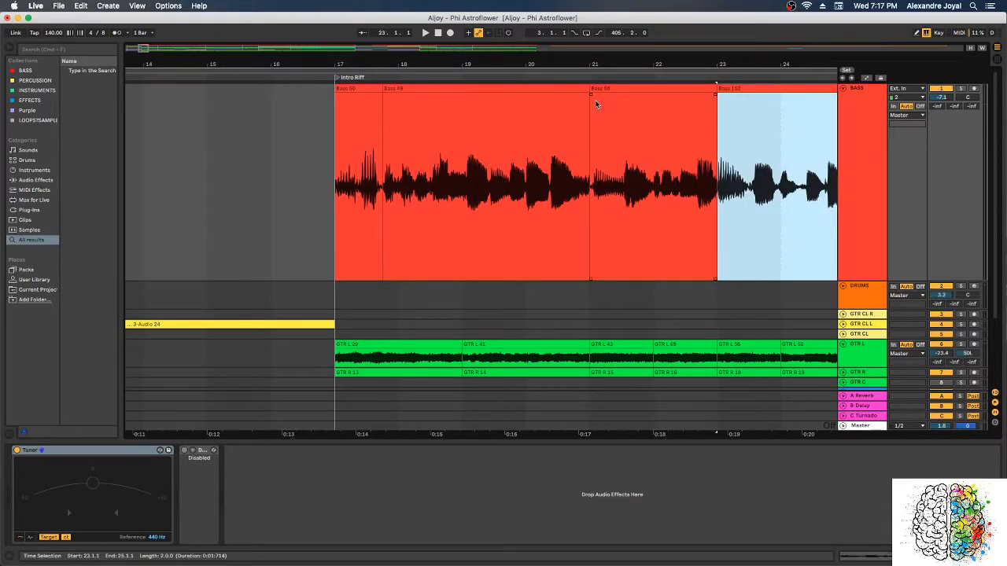
Solo the BASS and DRUMS tracks and play back the first two bass clips, Bass 50 and Bass 49
left_click(341, 90)
left_click(960, 88)
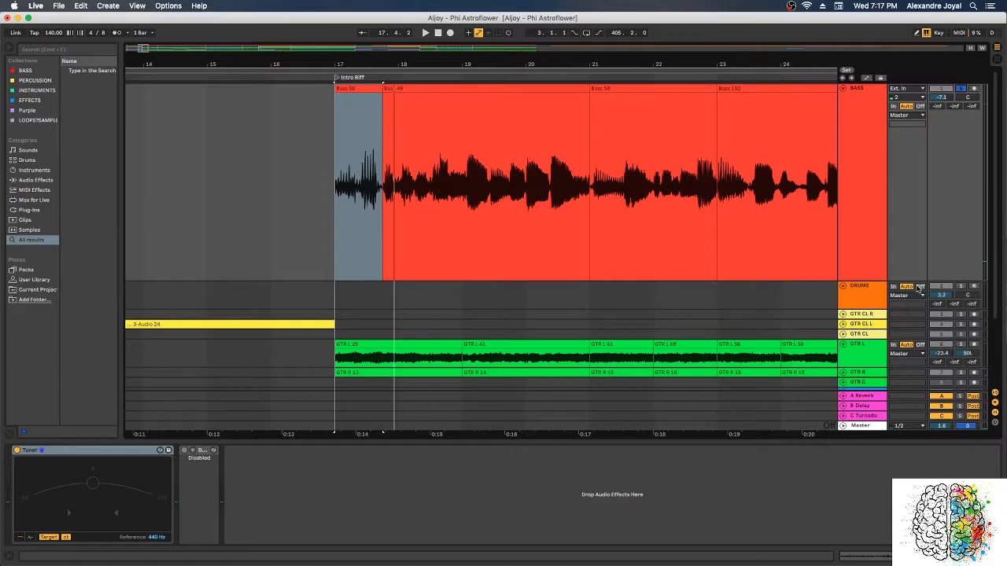
left_click(356, 98)
key("space")
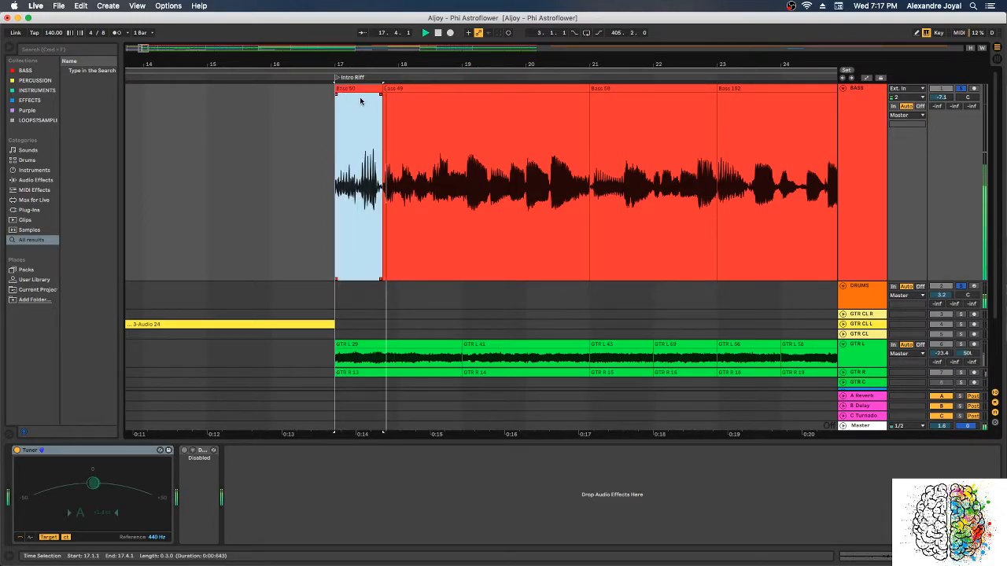
key("space")
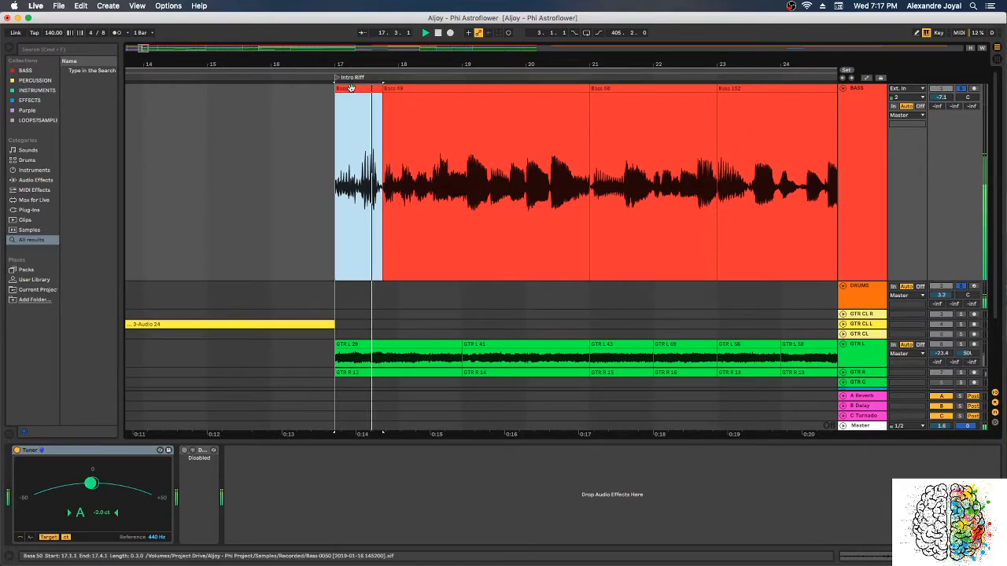
left_click(393, 96)
key("space")
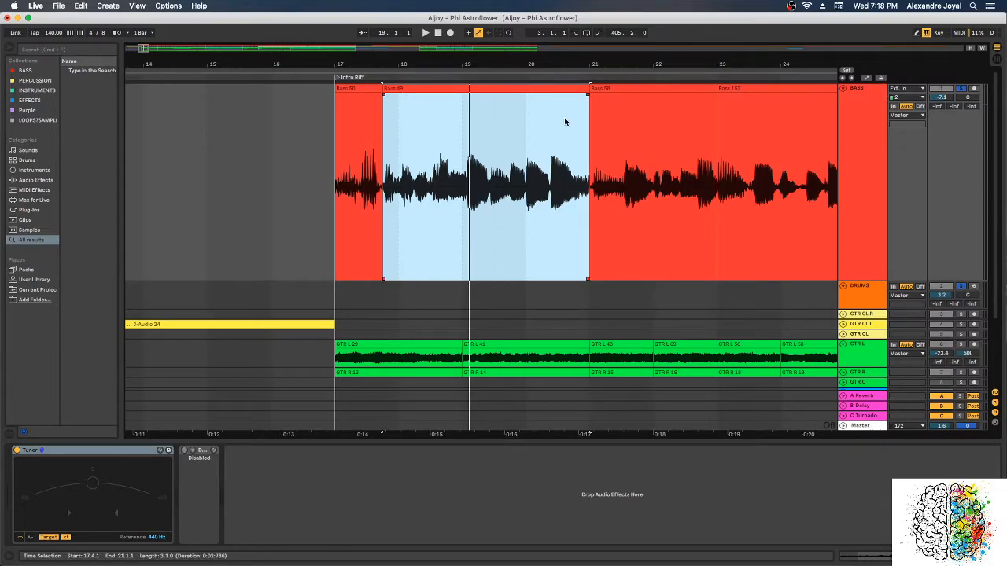
Select the four bass clips between bars 17 and 25 and play them back with the drums
key("alt+minus")
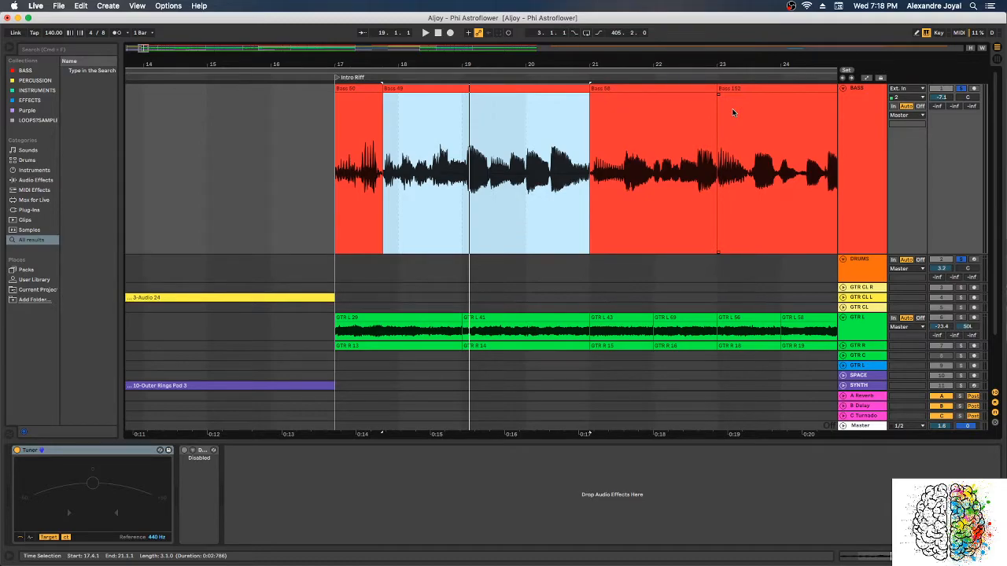
left_click(796, 89, "shift")
scroll(825, 95, "right", 2)
scroll(659, 111, "down", 1)
scroll(659, 110, "down", 1)
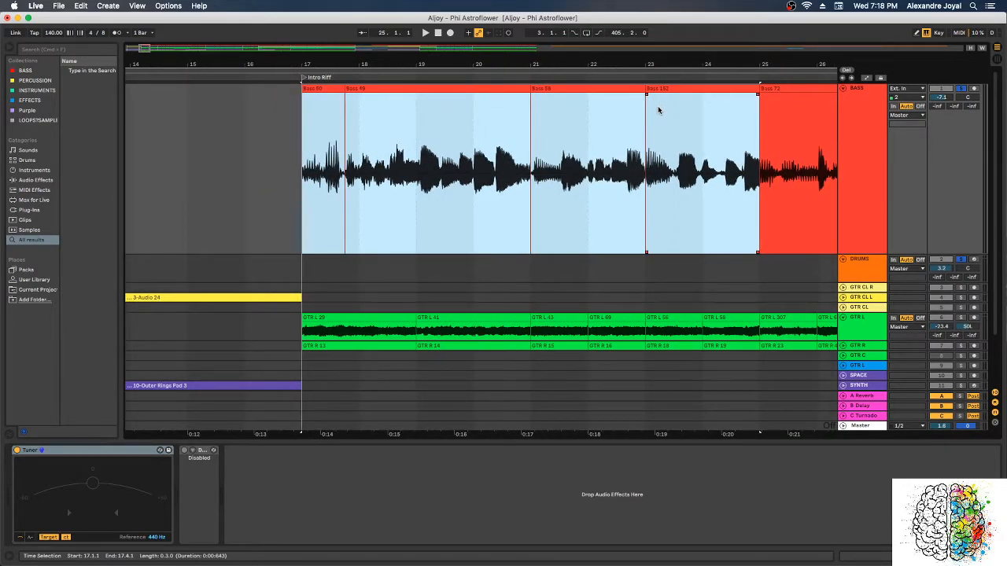
left_click(320, 88)
left_click(714, 87, "shift")
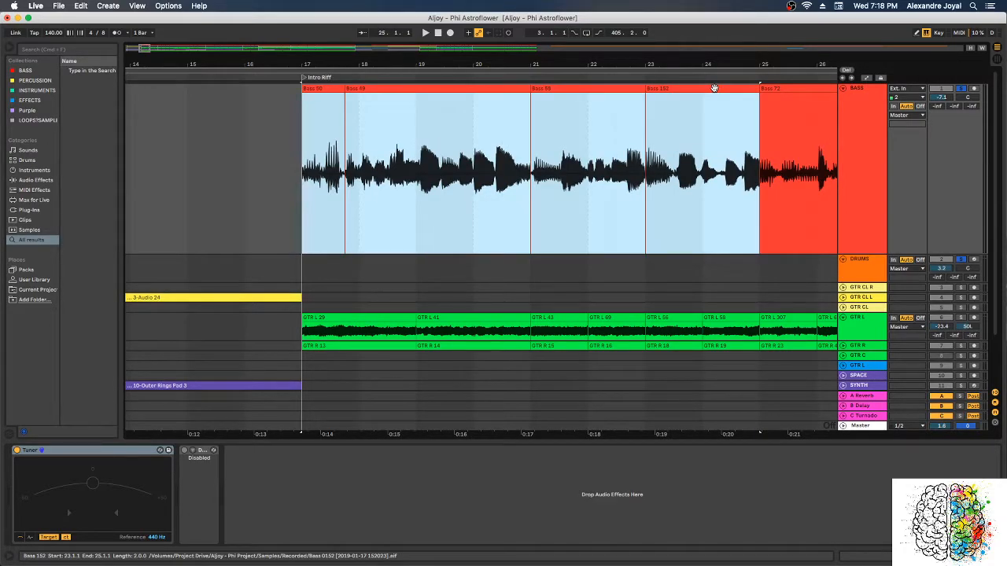
key("space")
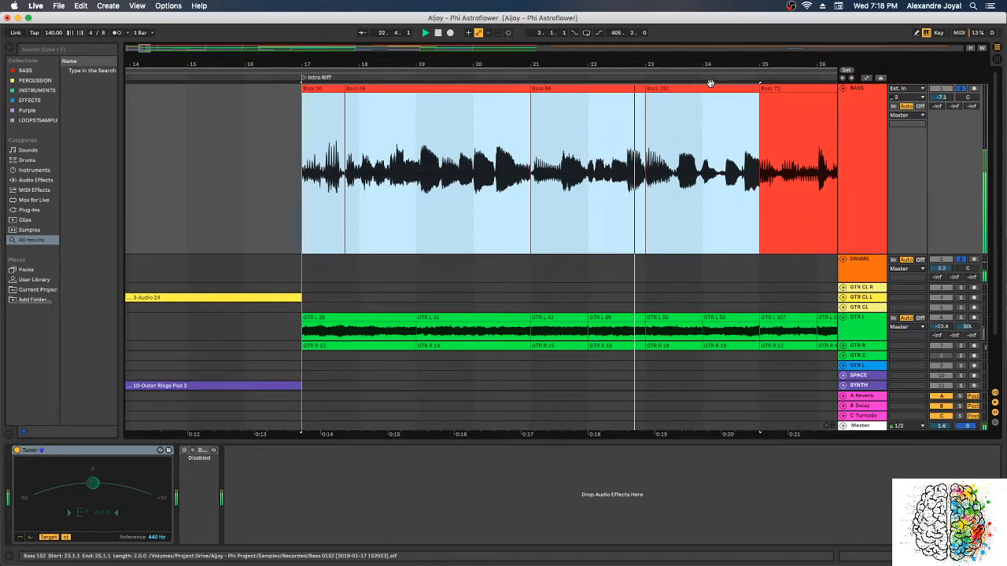
key("space")
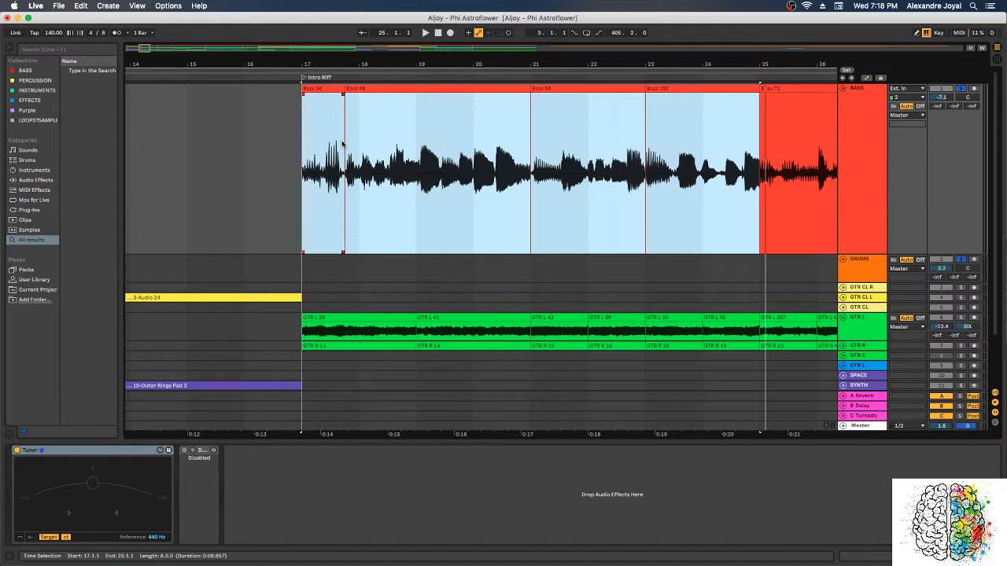
Examine how the bass line is split into separate recorded clips from Intro Riff into Verse 1
left_click(323, 188)
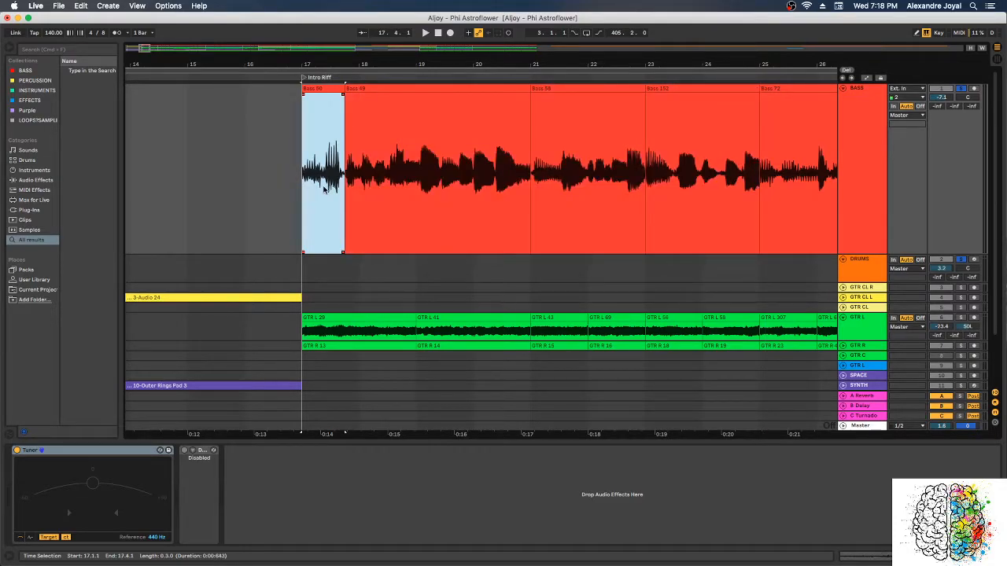
left_click(365, 88)
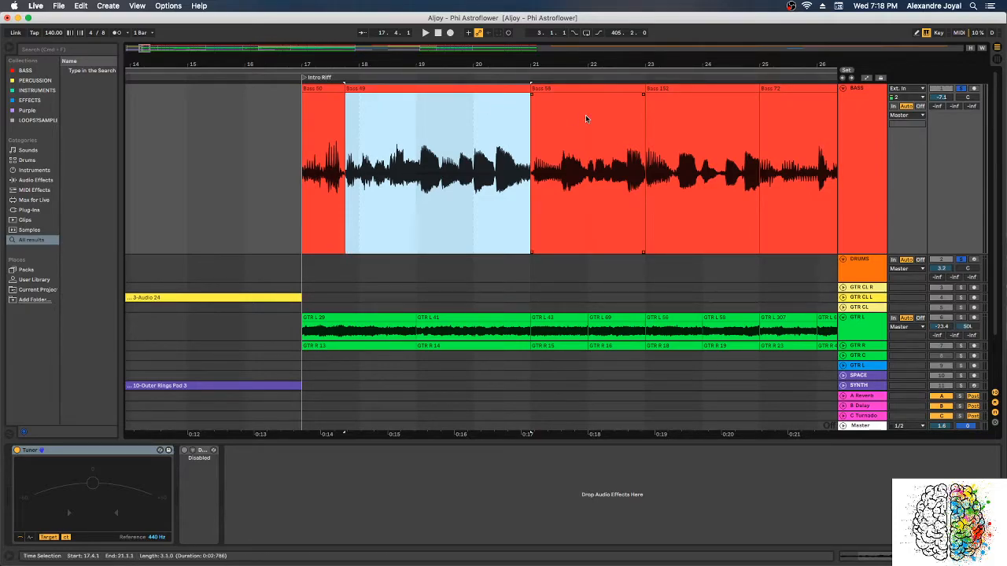
scroll(586, 119, "down", 3)
scroll(590, 115, "right", 1)
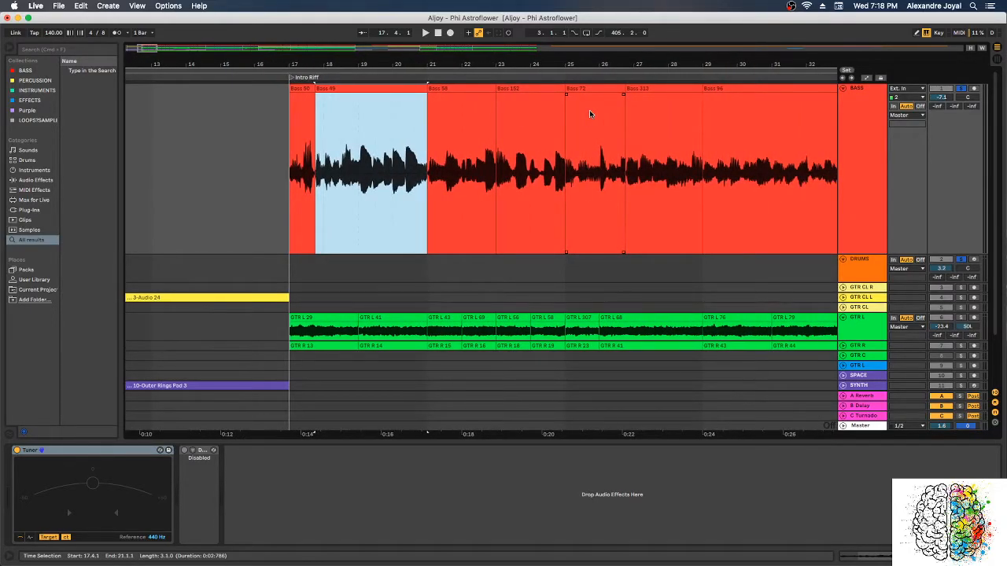
scroll(589, 113, "right", 3)
scroll(582, 108, "down", 2)
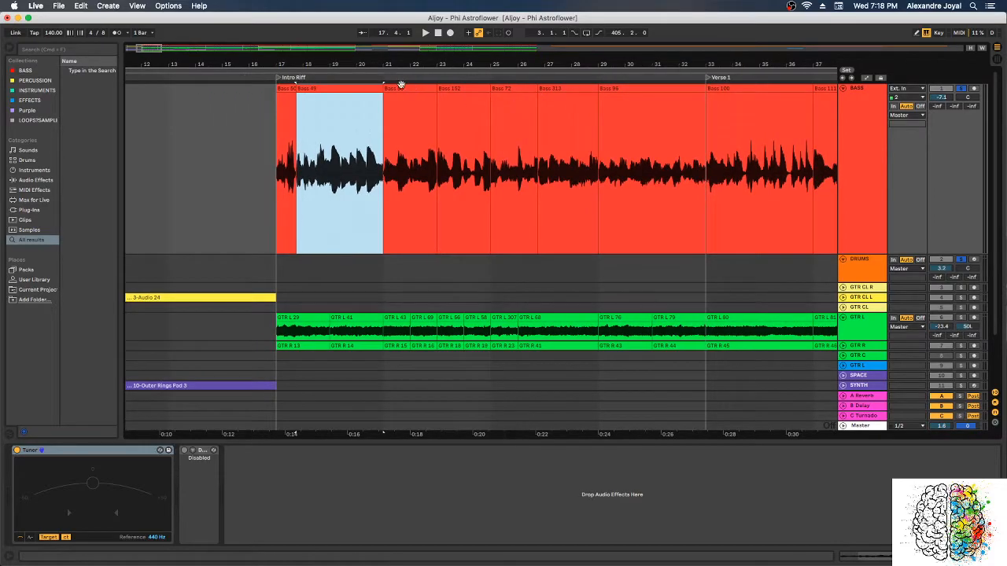
left_click(286, 88)
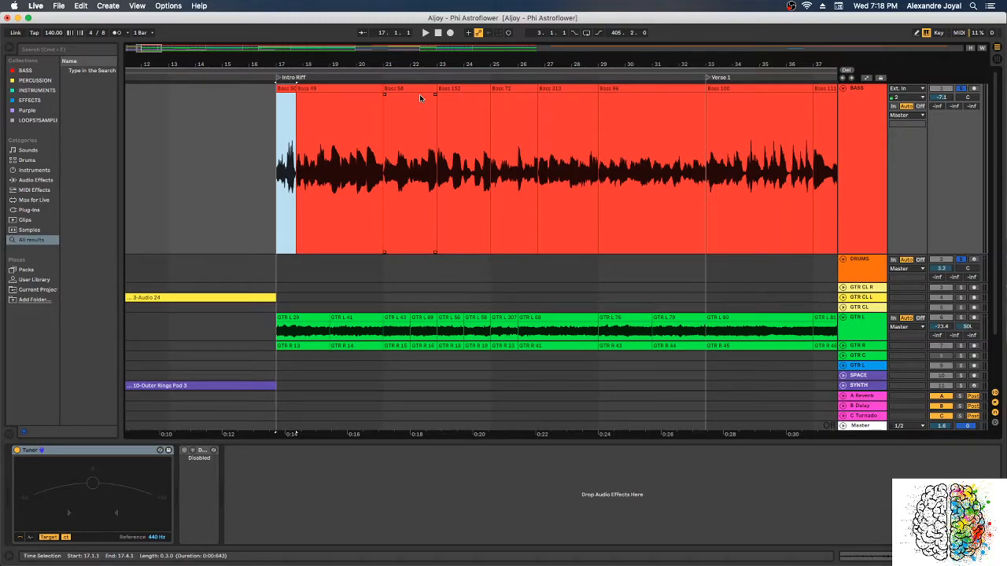
scroll(421, 99, "right", 3)
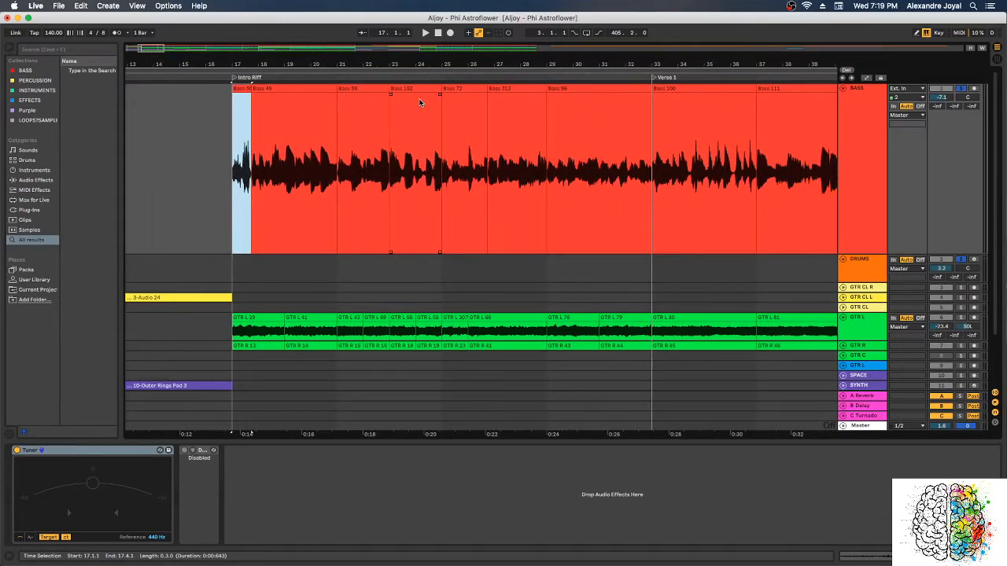
scroll(420, 102, "down", 3)
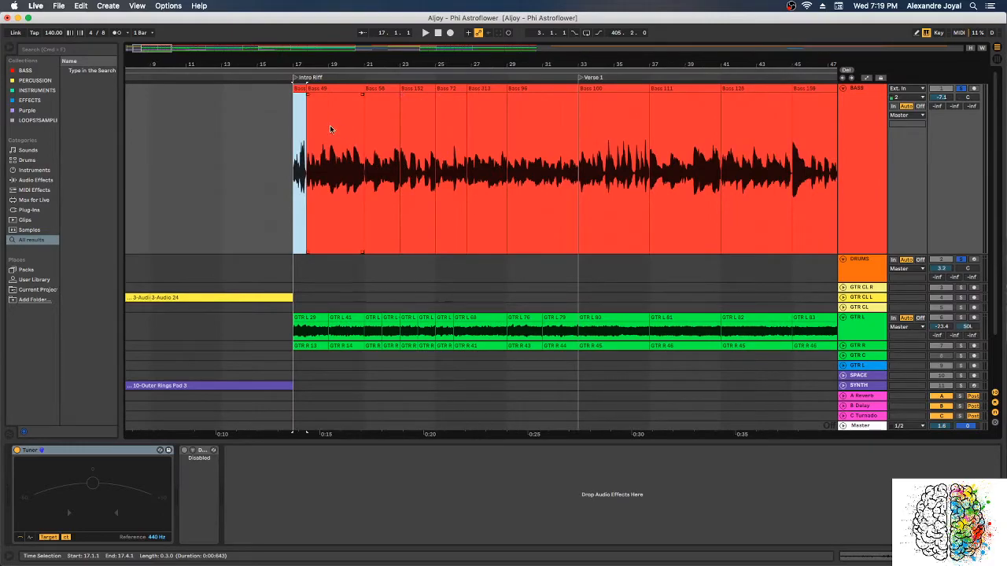
scroll(303, 171, "up", 2)
scroll(304, 172, "up", 2)
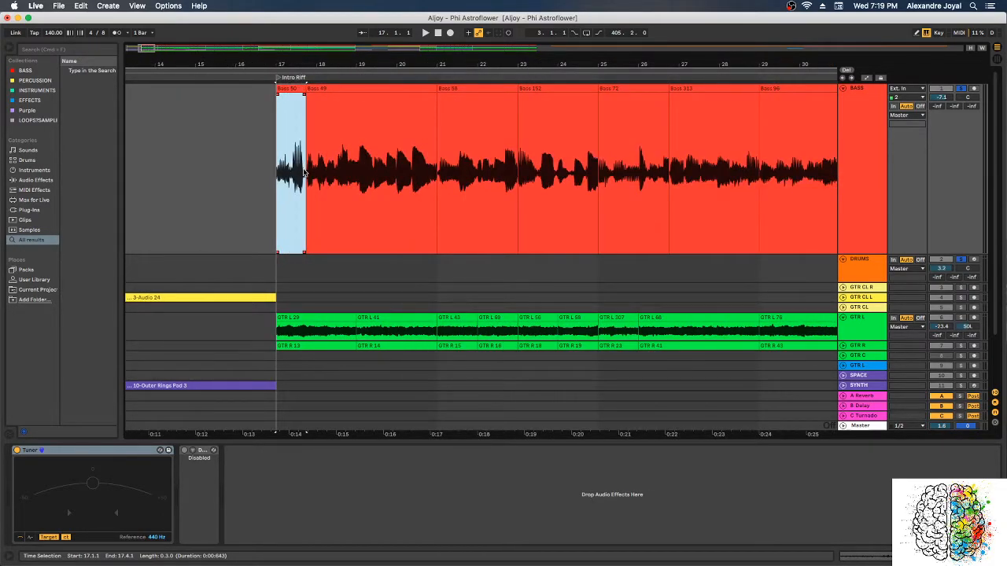
Select the Bass 49 clip that follows Bass 50 at the start of Intro Riff
scroll(304, 172, "up", 3)
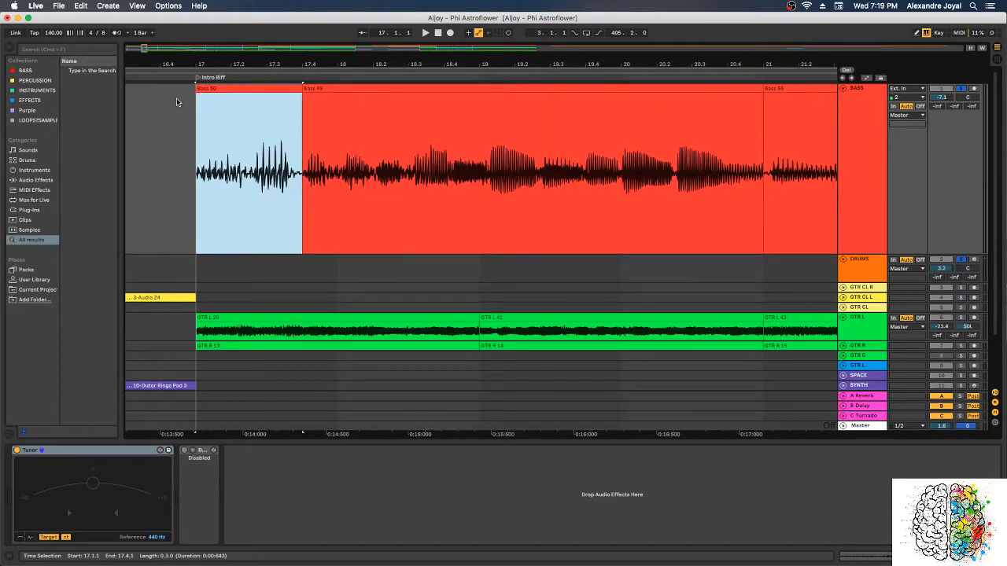
scroll(315, 114, "down", 1)
left_click(314, 114)
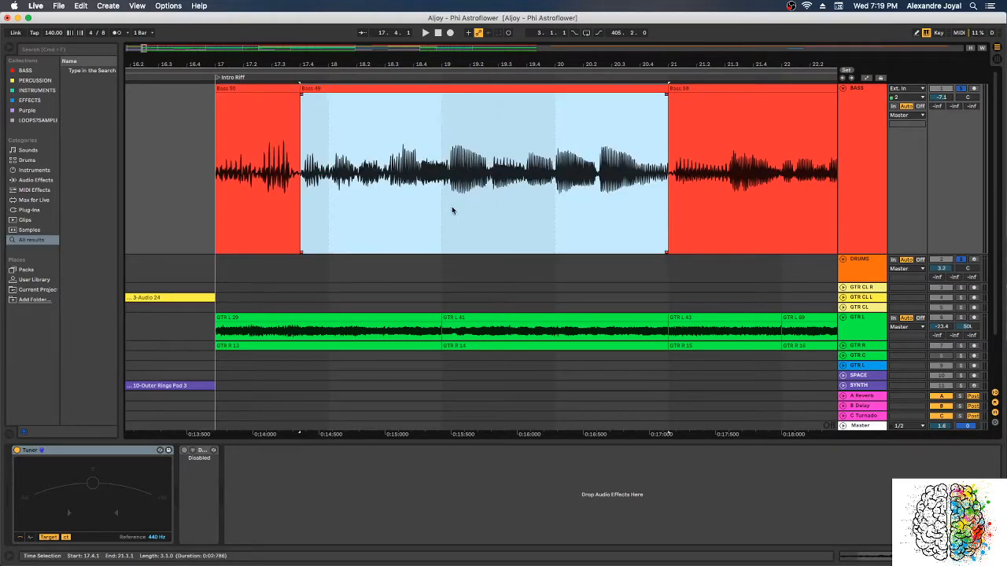
left_click(351, 266)
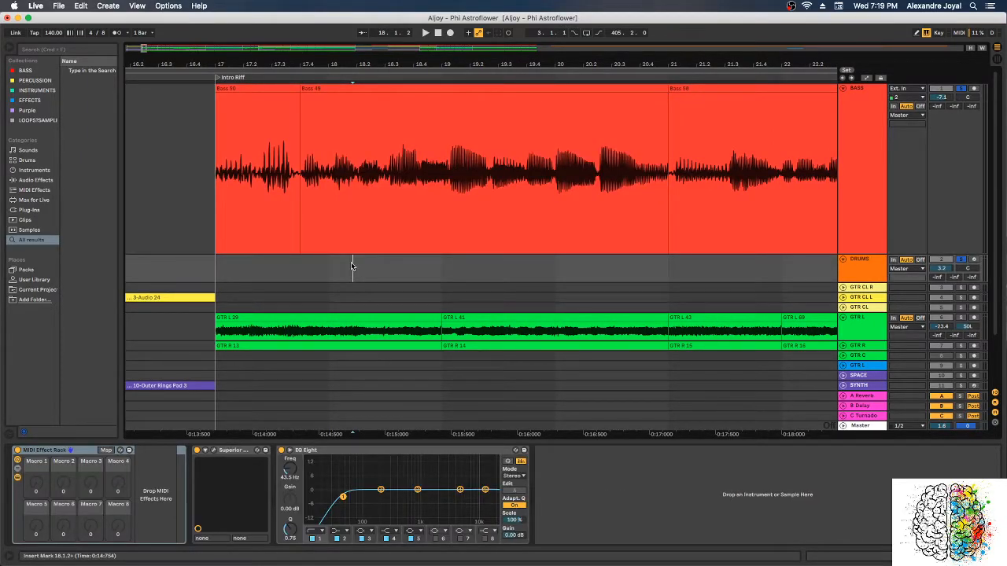
key("super+z")
Select the area around the joint between the Bass 50 and Bass 49 clips and crossfade them
right_click(305, 223)
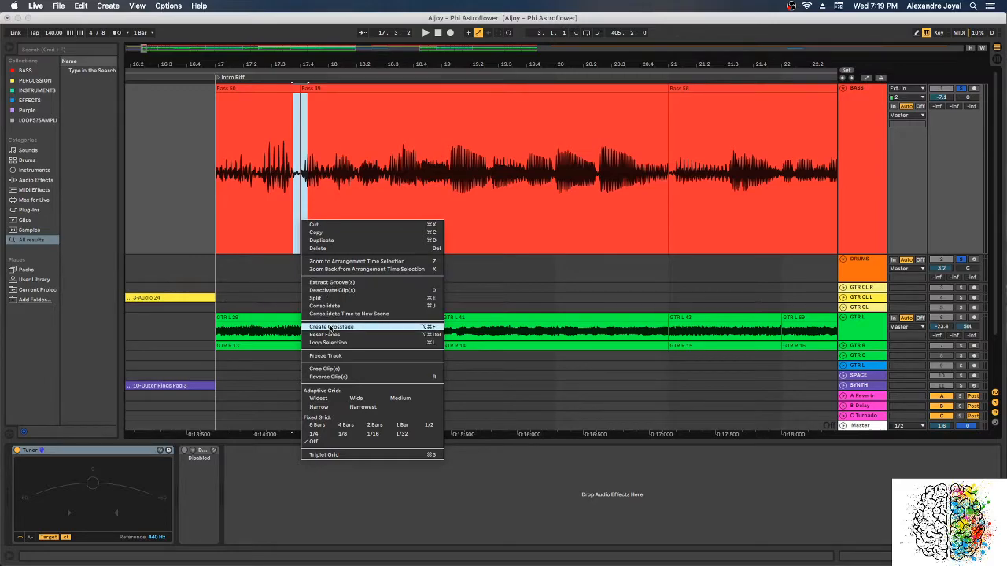
left_click(263, 295)
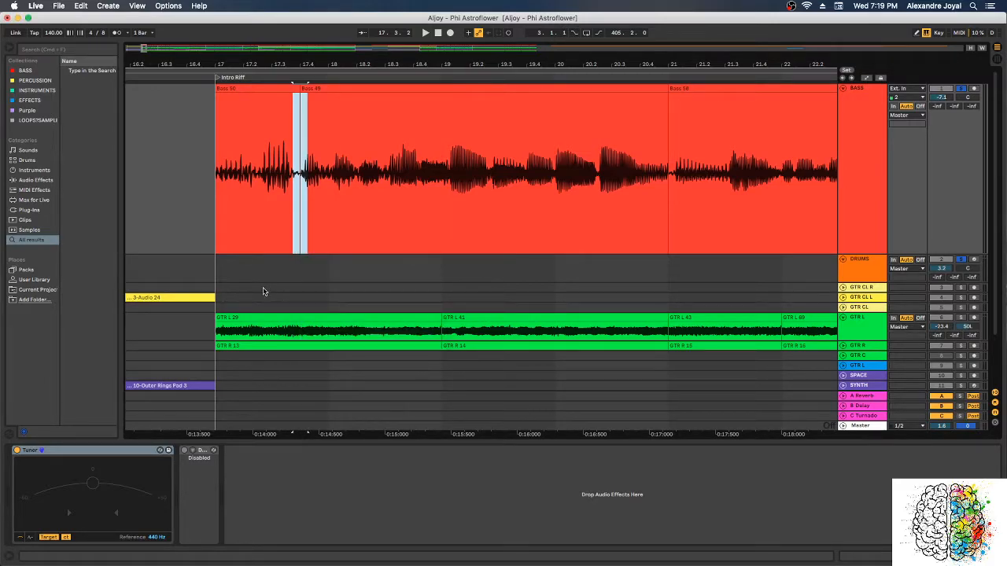
left_click_drag(296, 248, 302, 247)
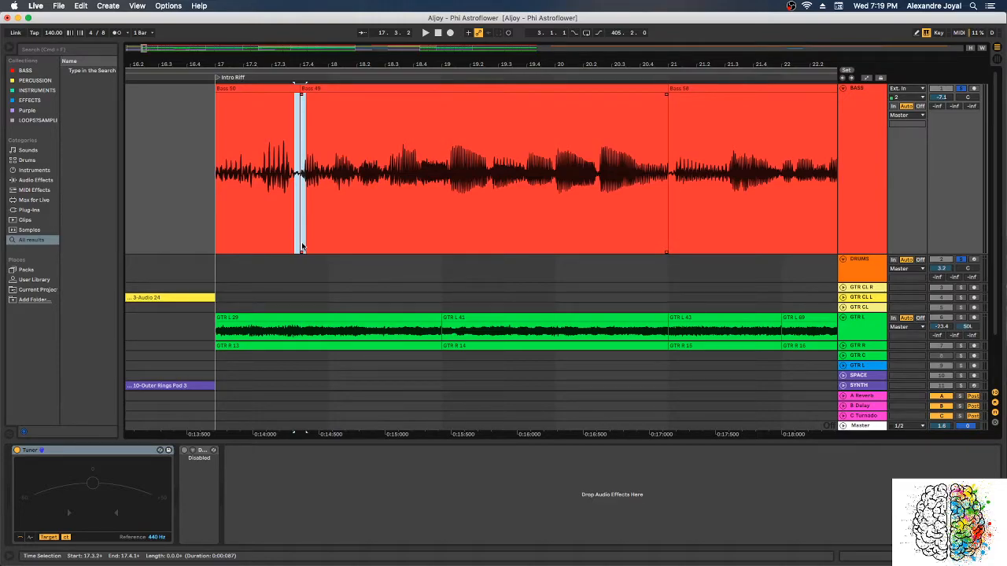
key("super+shift+f")
left_click(684, 198)
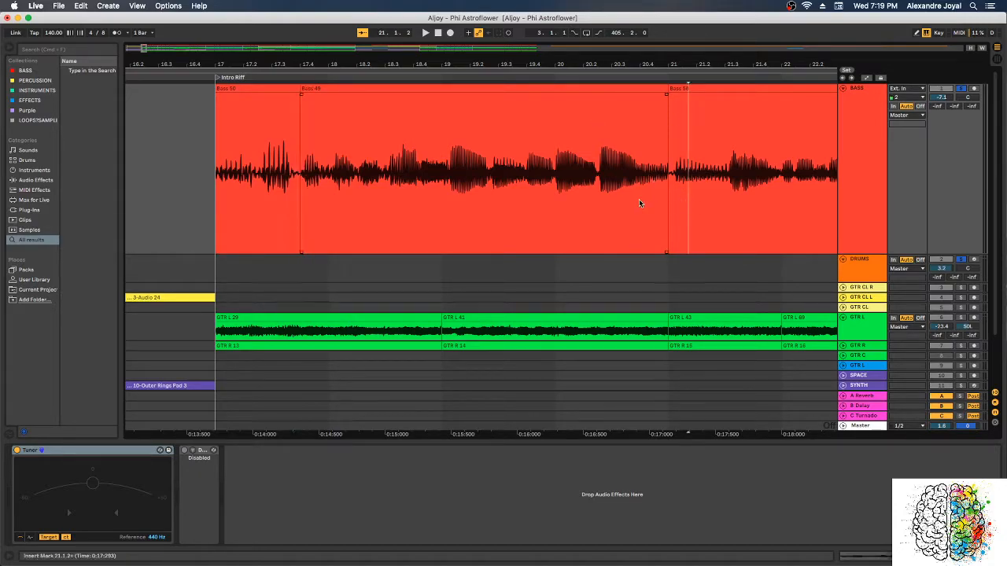
Select the Bass 49 clip and examine the recorded bass clips that follow it up to Verse 1
left_click(636, 86)
scroll(717, 123, "down", 2)
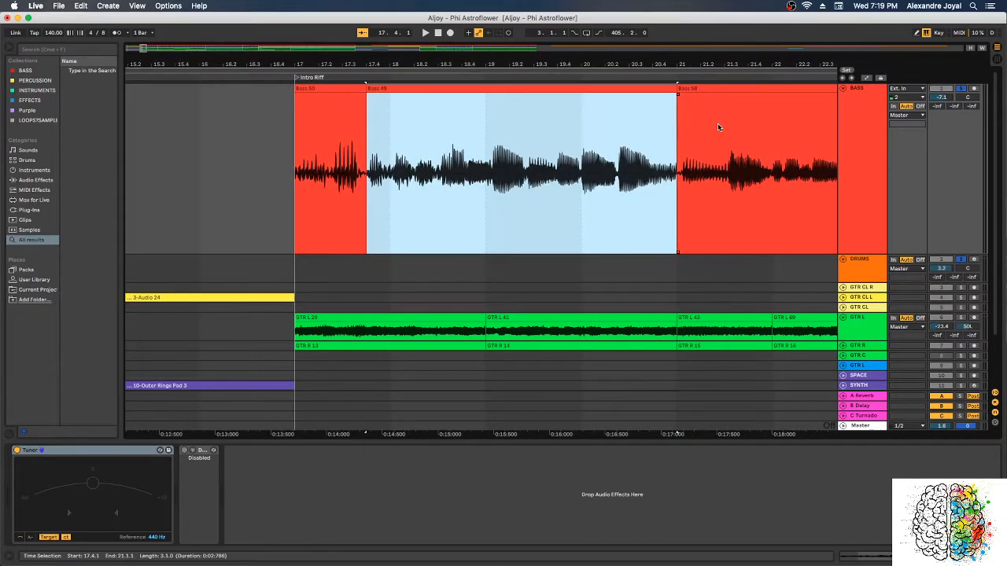
scroll(717, 123, "down", 1)
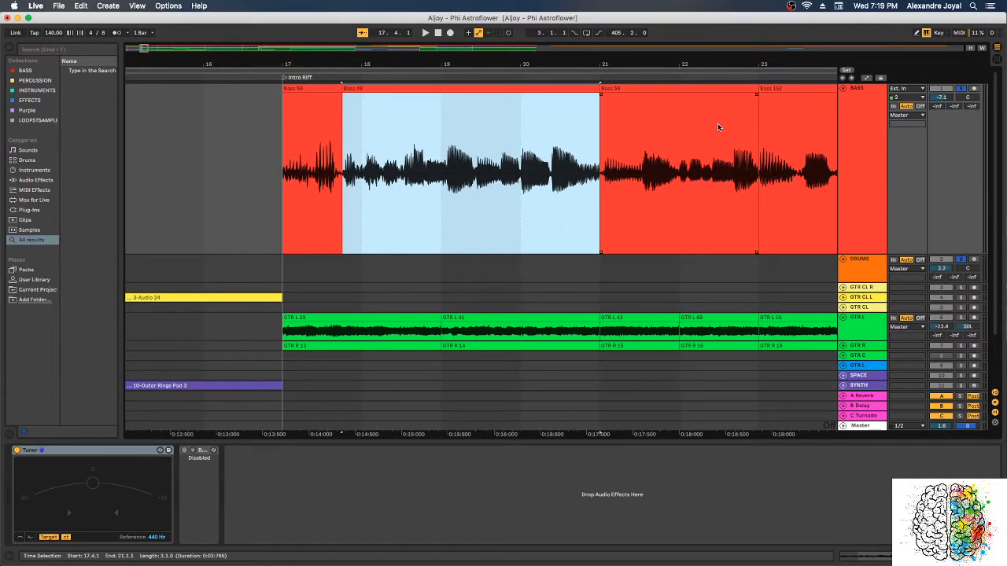
scroll(718, 123, "down", 2)
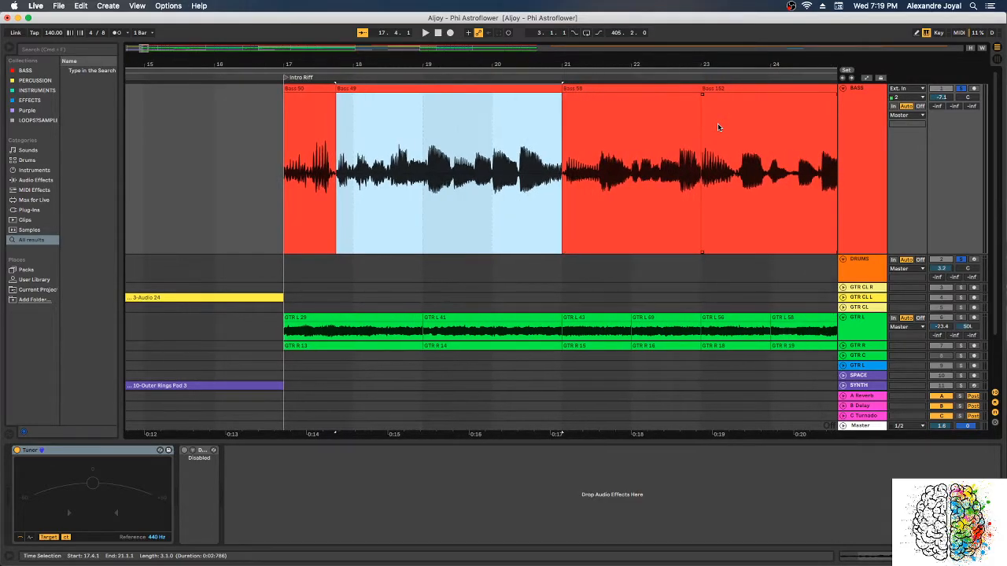
scroll(717, 122, "right", 3)
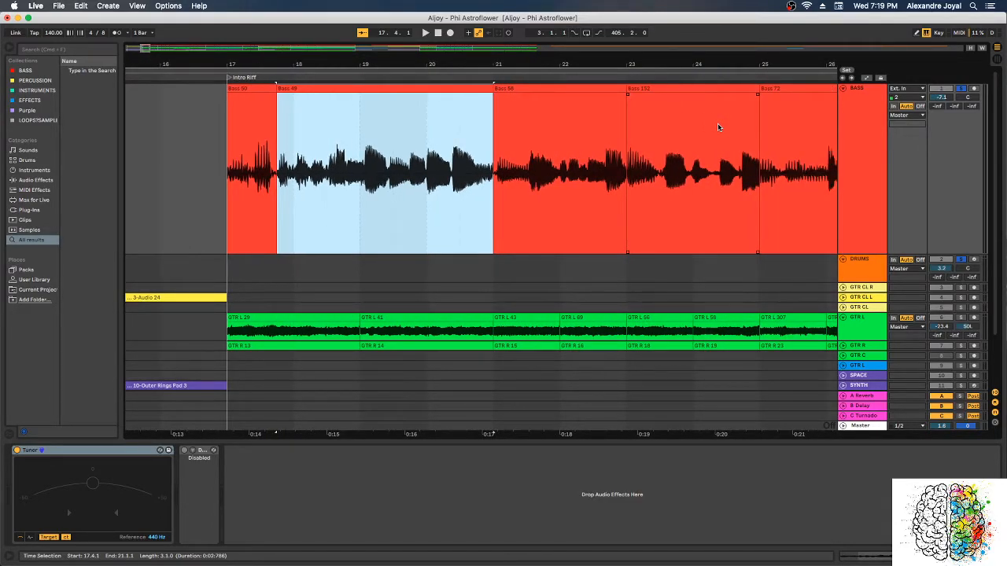
scroll(717, 123, "down", 3)
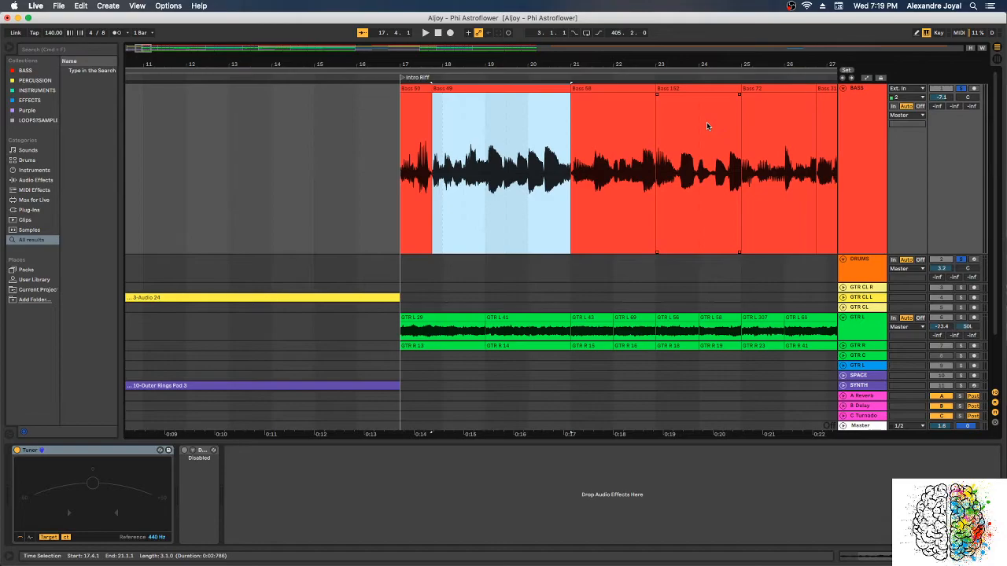
scroll(707, 122, "right", 5)
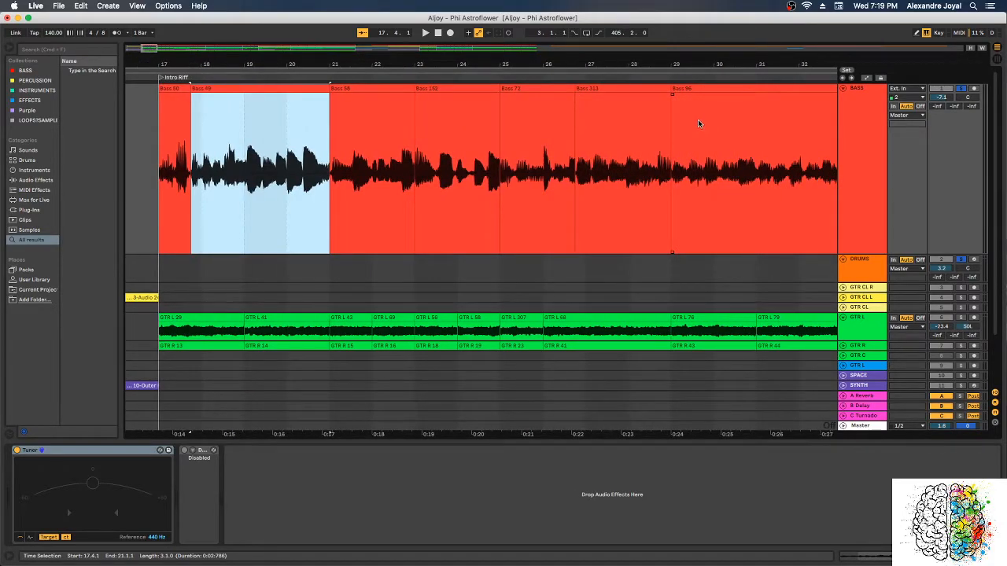
key("minus")
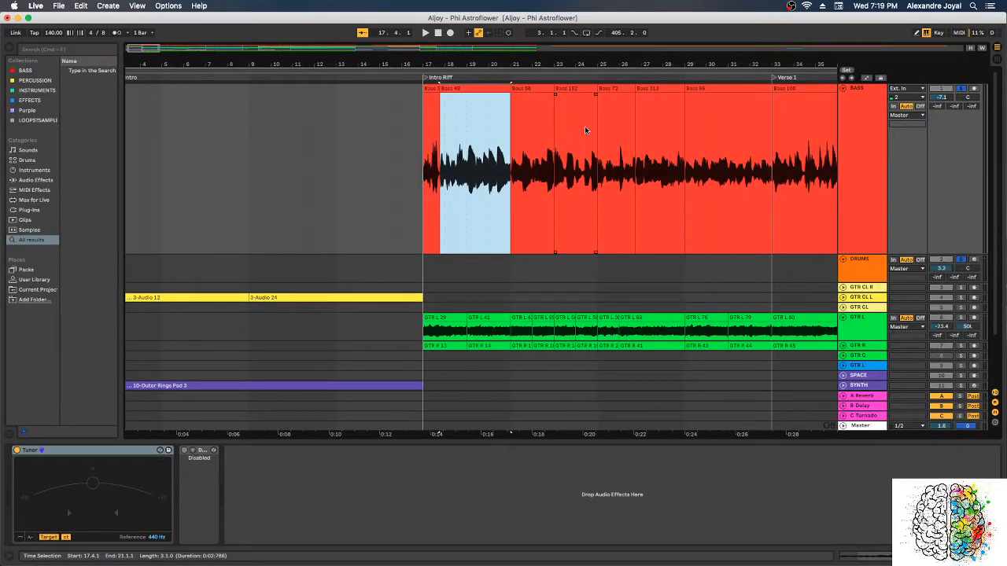
Select the Bass 152 clip between bars 23 and 25 and inspect its individual notes
key("plus")
scroll(585, 127, "up", 5)
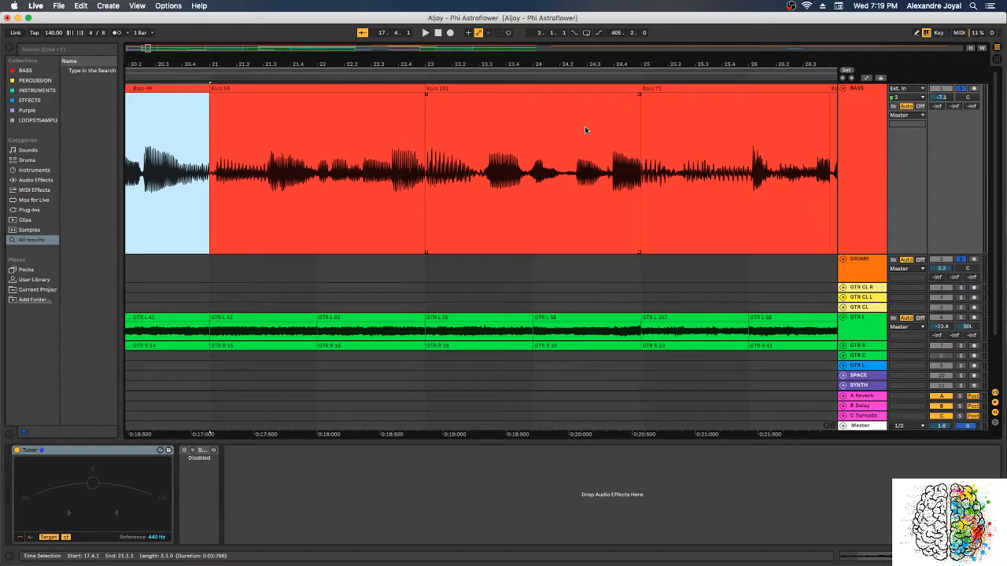
scroll(584, 130, "up", 3)
left_click(342, 88)
mouse_move(342, 89)
left_mouse_down()
mouse_move(336, 93)
mouse_move(353, 95)
mouse_move(343, 93)
left_mouse_up()
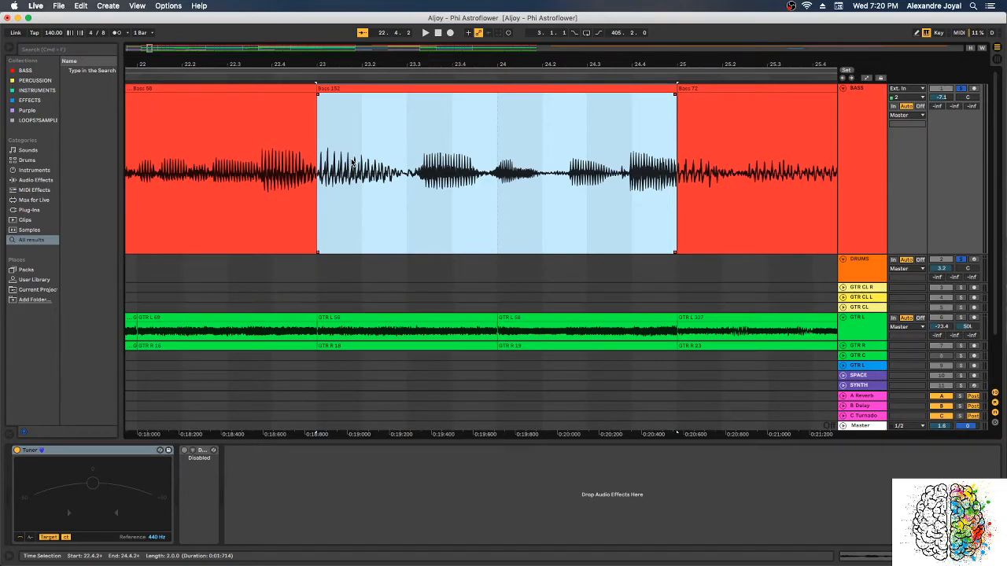
key("minus")
key("minus")
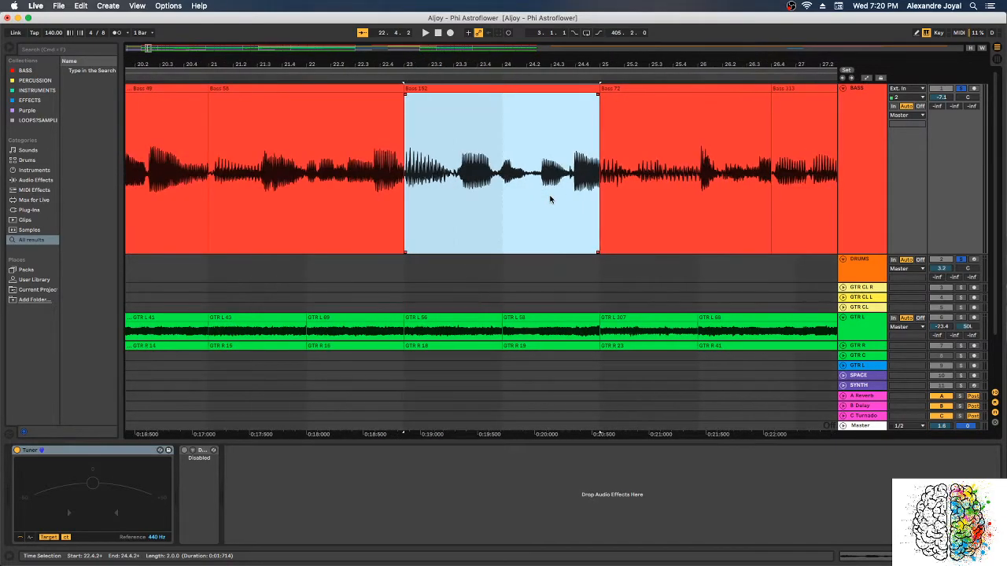
key("plus")
key("plus")
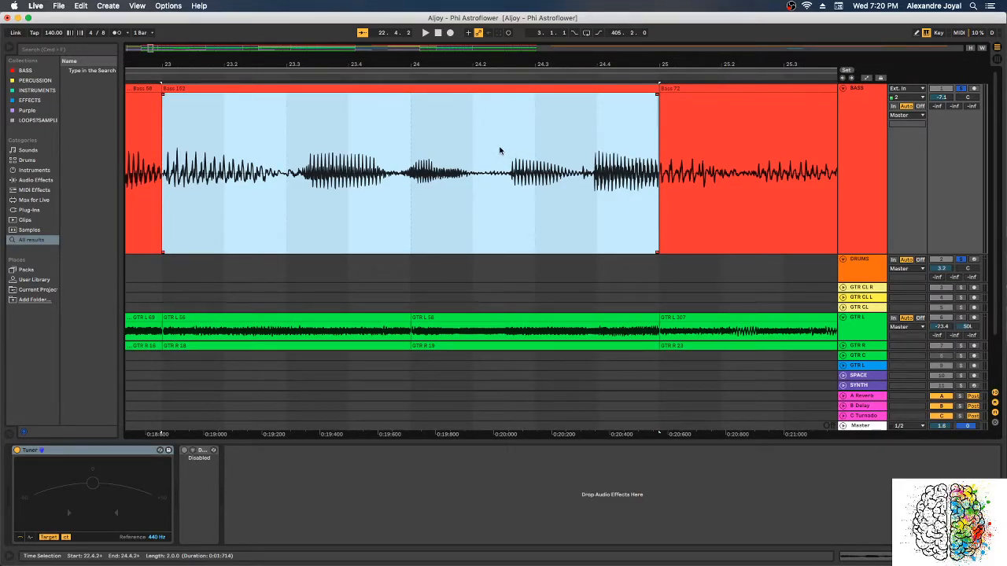
Split the Bass 152 clip just before the note near 24.2.2, then shift the second part slightly earlier and back again
left_click(508, 175)
key("plus")
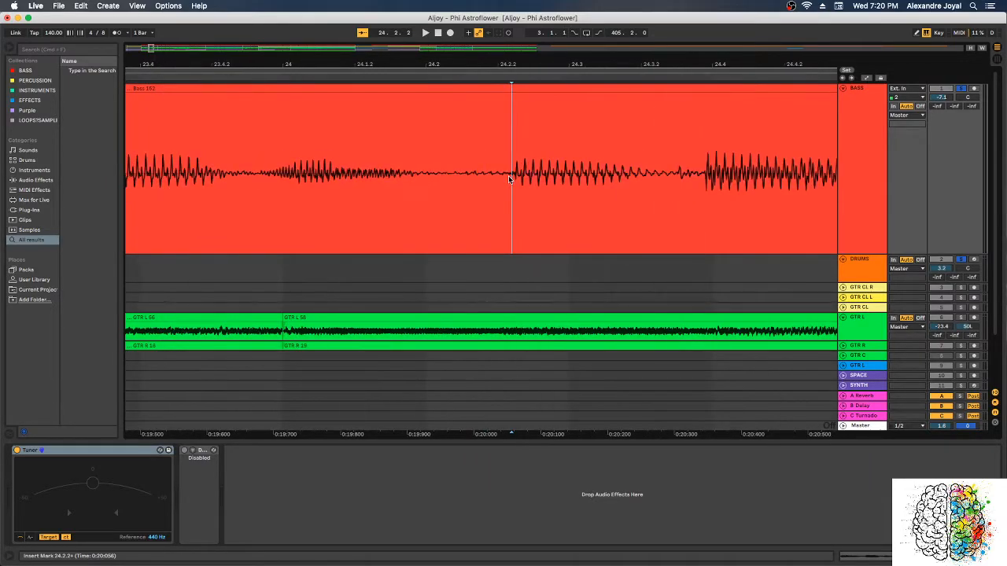
key("plus")
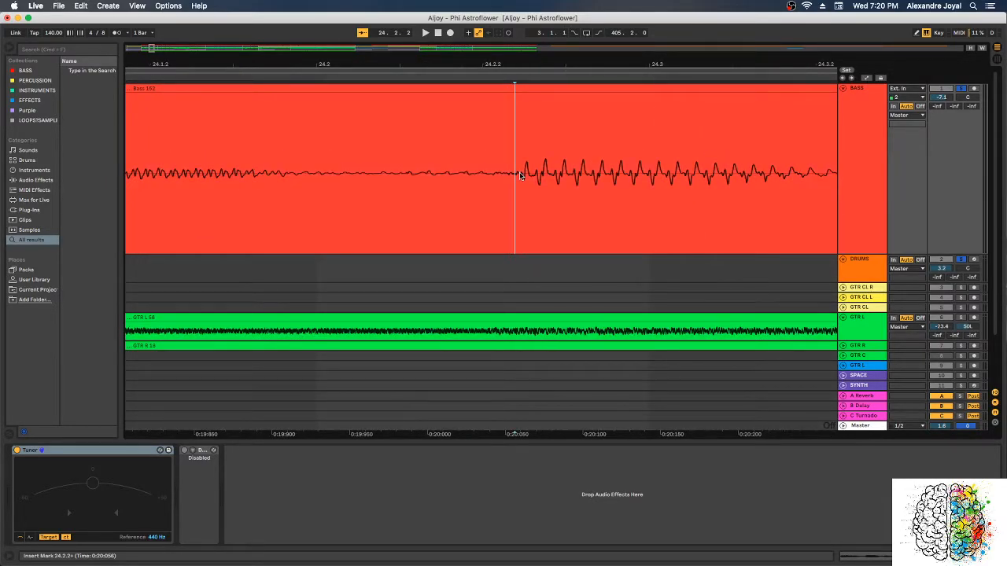
key("super+e")
left_click_drag(579, 89, 578, 96)
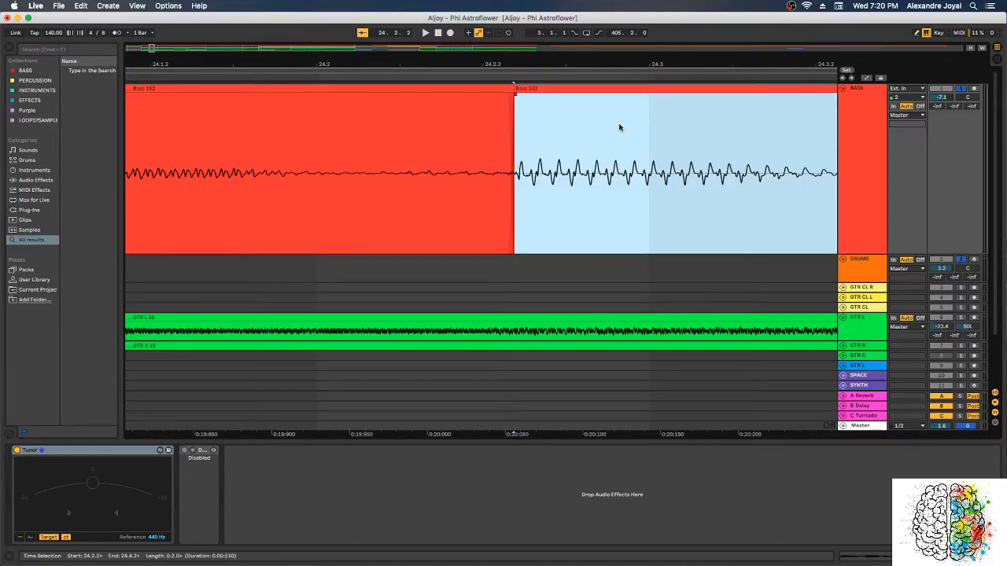
key("Right")
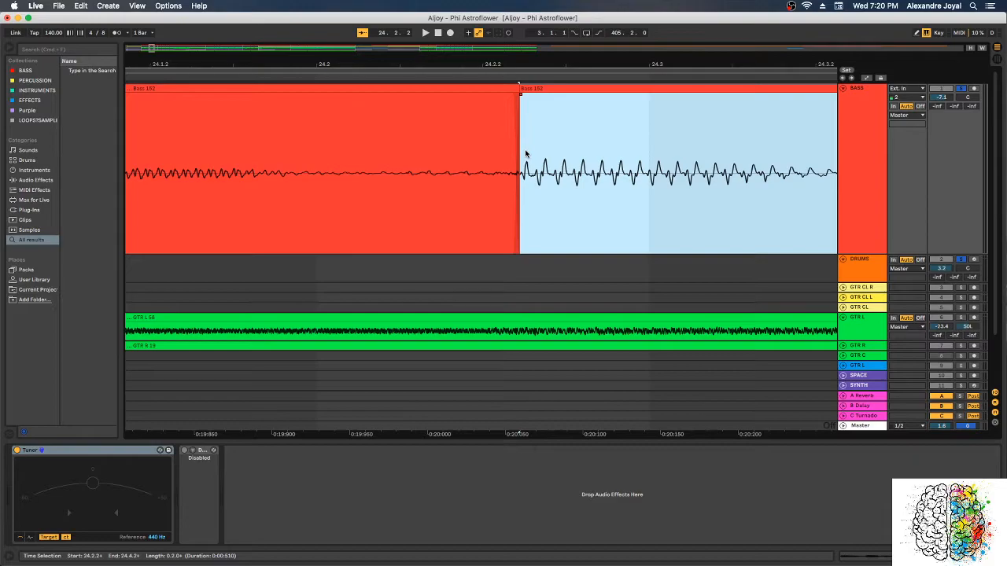
Select the Bass 313 clip between 26.4 and bar 29 of the bass line
scroll(527, 150, "down", 4)
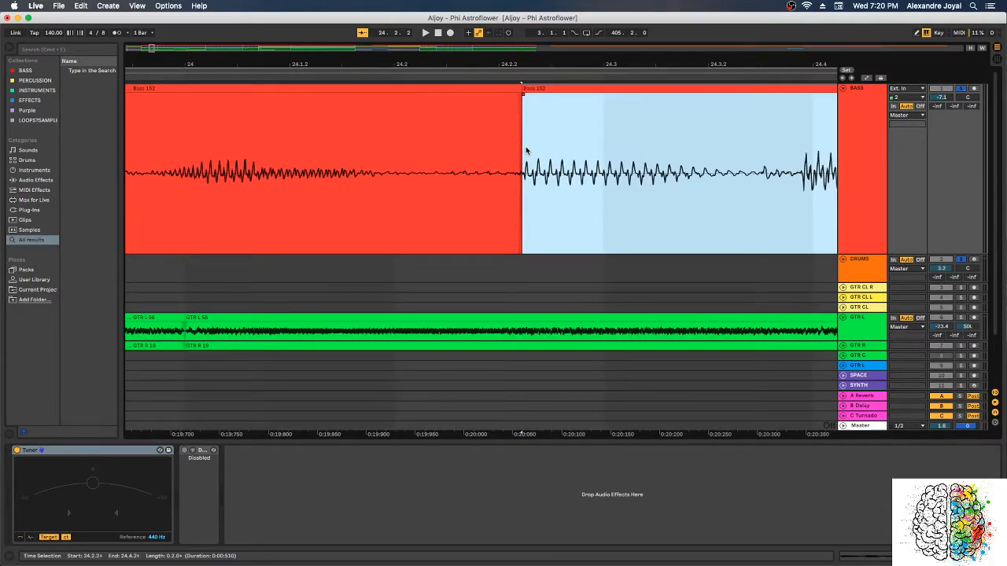
scroll(527, 151, "down", 4)
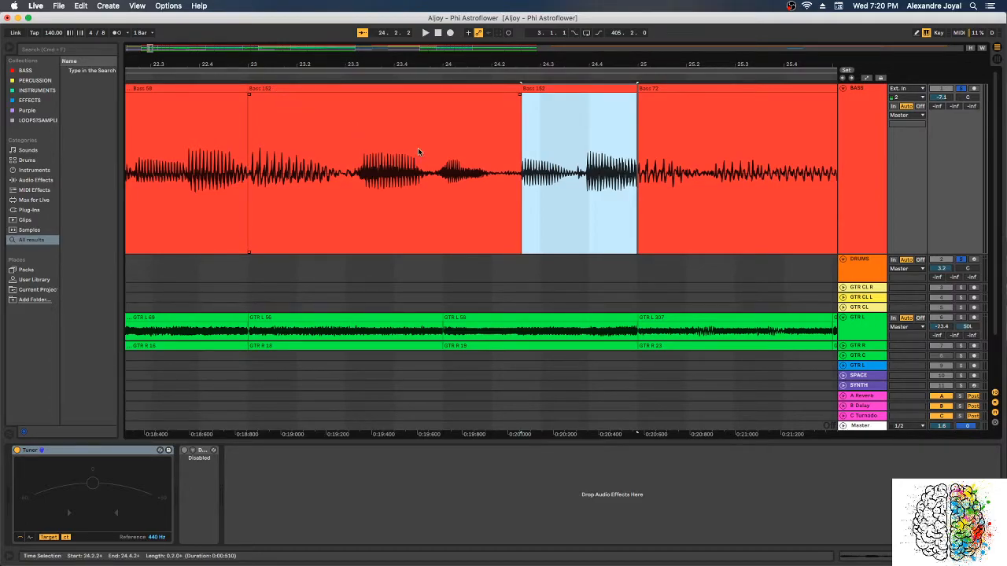
scroll(417, 147, "down", 5)
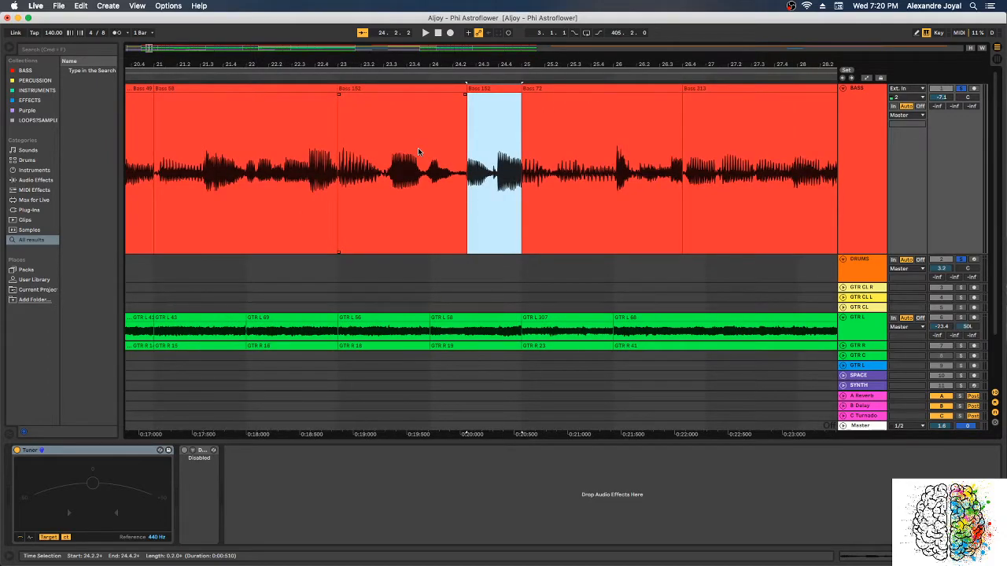
scroll(418, 147, "down", 2)
left_click(671, 95)
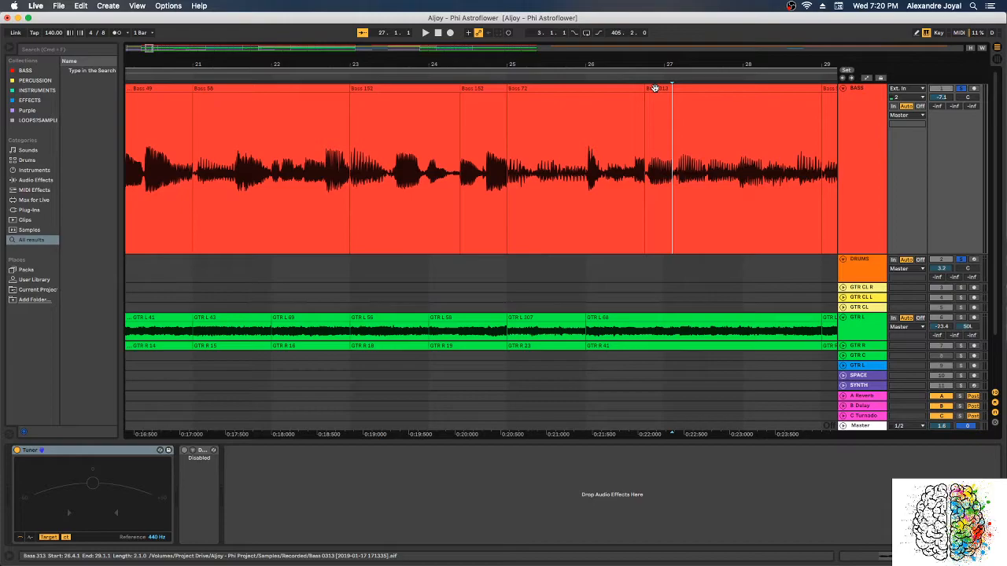
left_click(655, 88)
scroll(659, 95, "down", 3)
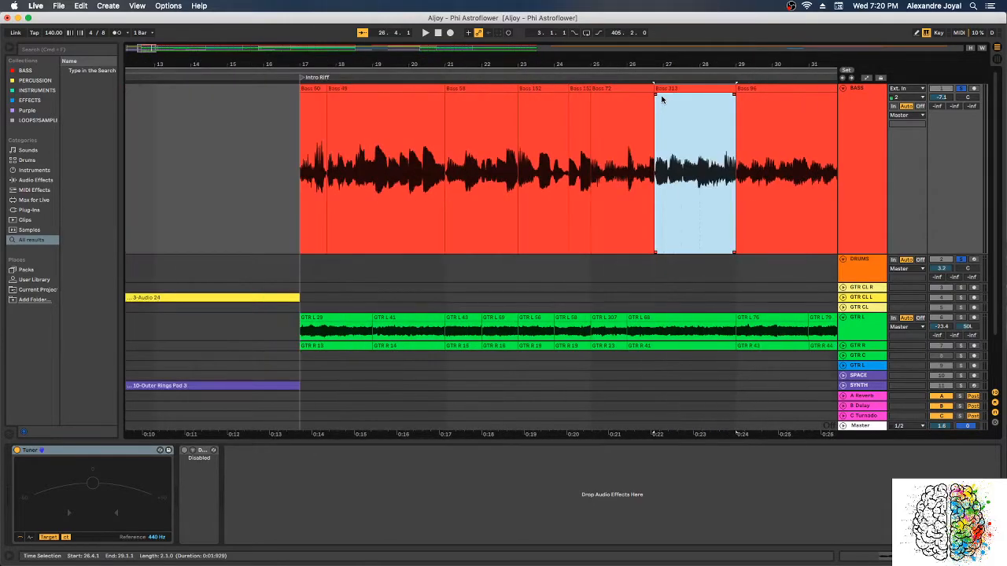
Select the Bass 96 clip just before Verse 1 and play the song from bar 29
scroll(659, 99, "right", 4)
scroll(599, 99, "down", 2)
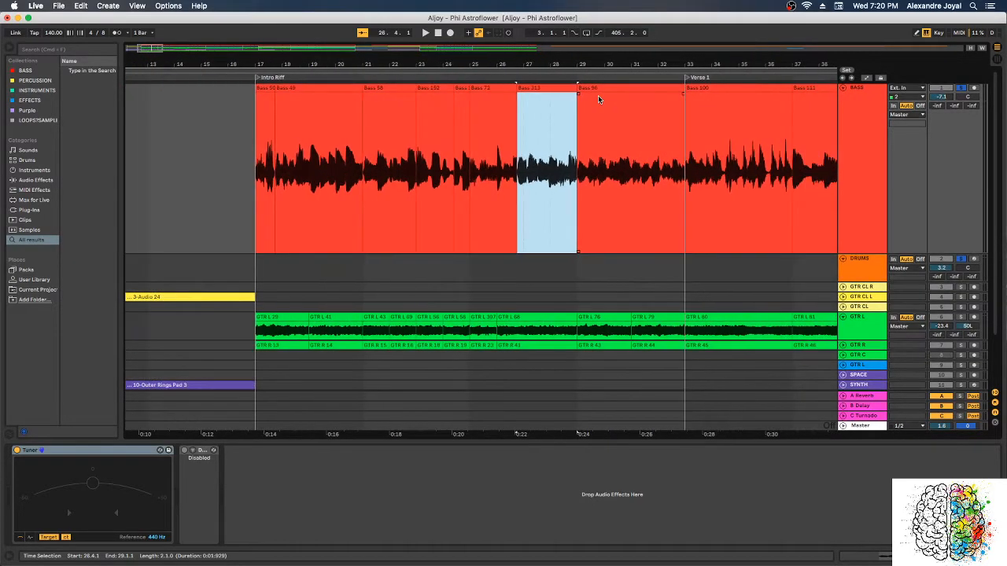
scroll(598, 95, "right", 2)
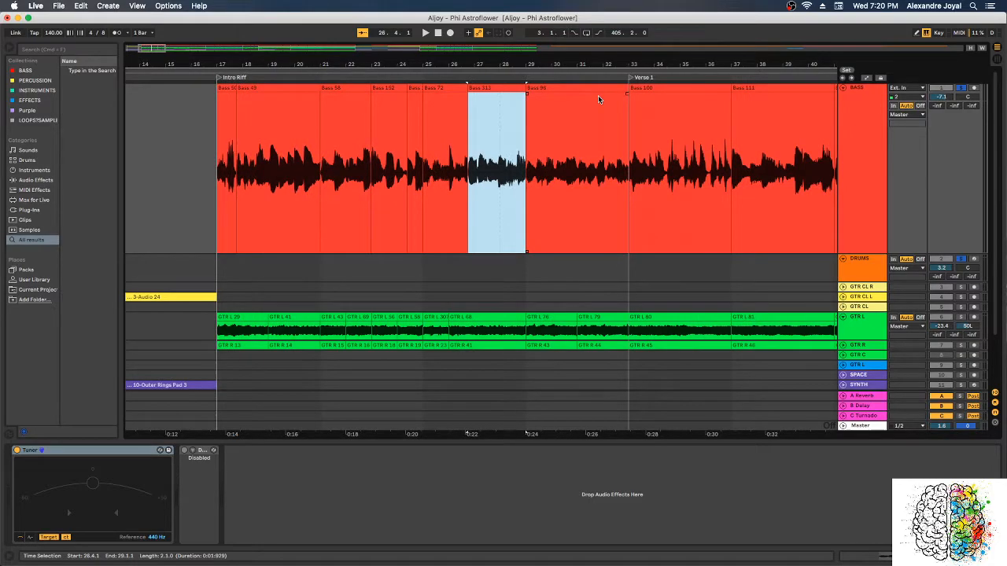
left_click(598, 95)
key("space")
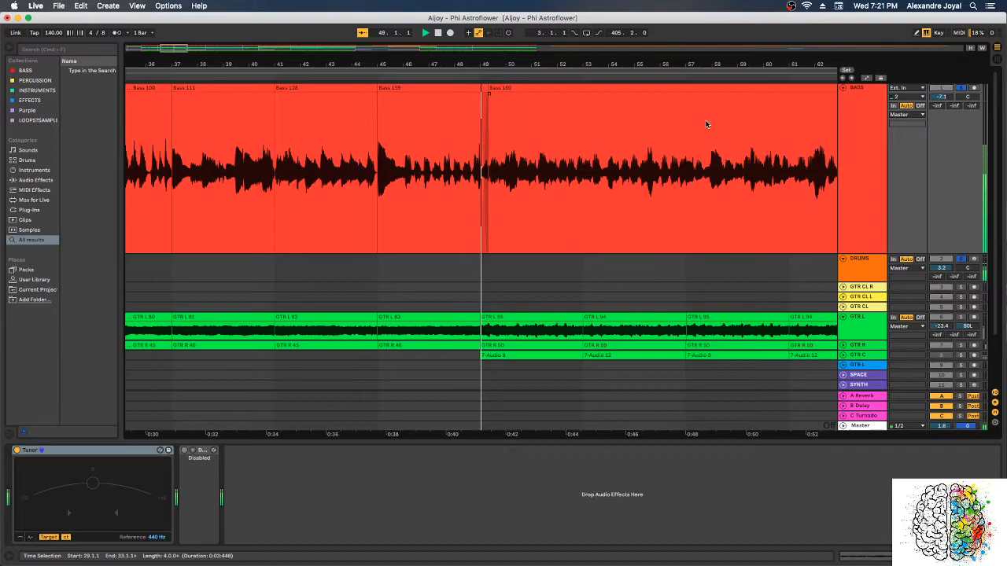
Reduce the BASS track's height and enlarge the GTR L track to show its waveform in detail
left_click_drag(857, 253, 859, 113)
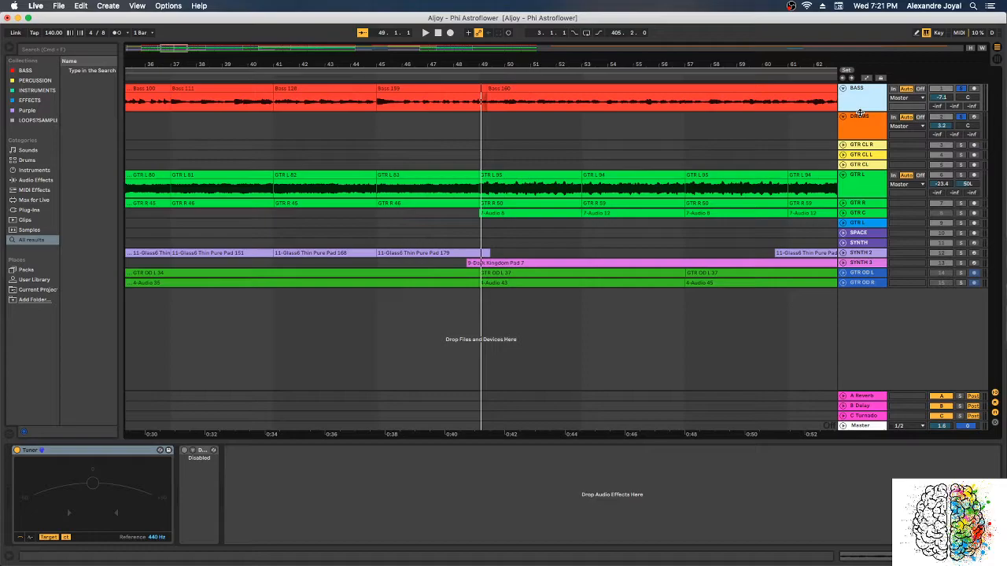
left_click_drag(858, 198, 858, 285)
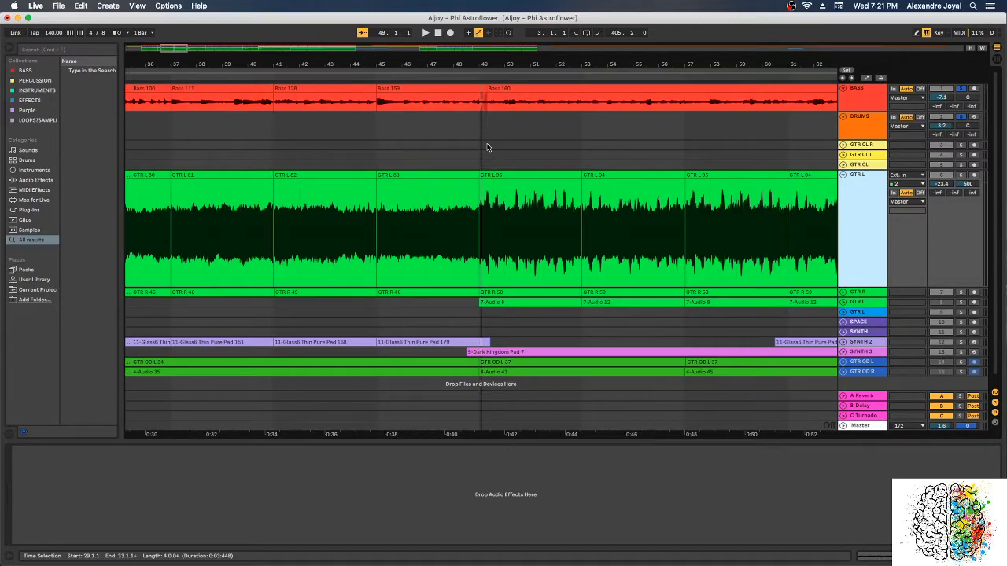
Compare the device chains of the BASS and GTR L tracks and view the guitar clips around Verse 1
left_click(867, 88)
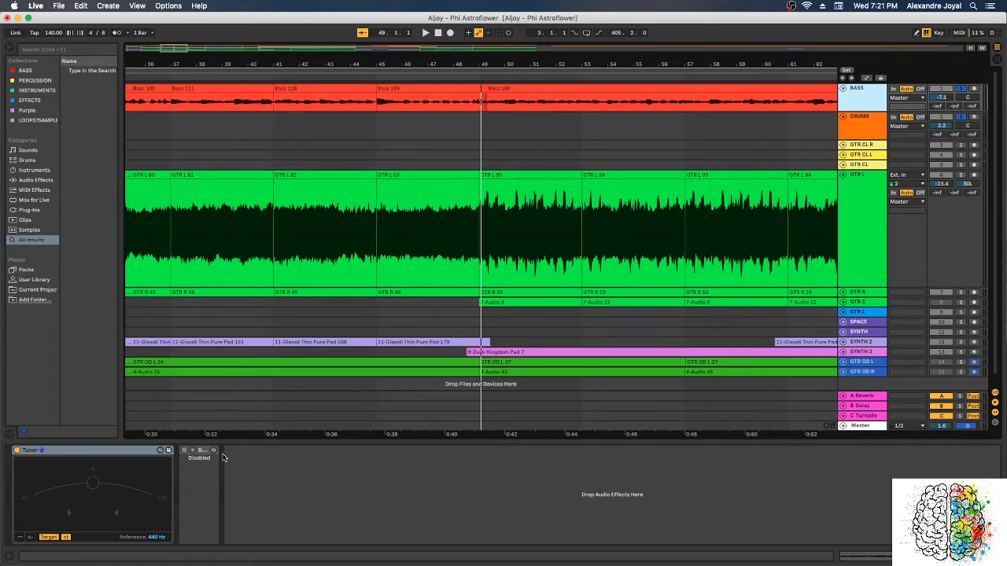
left_click(861, 210)
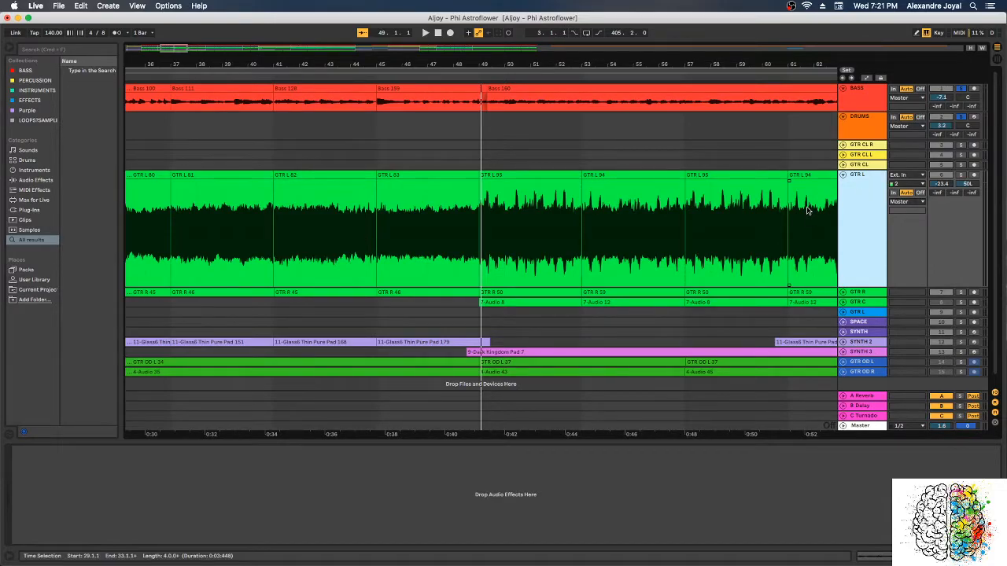
scroll(807, 210, "down", 5)
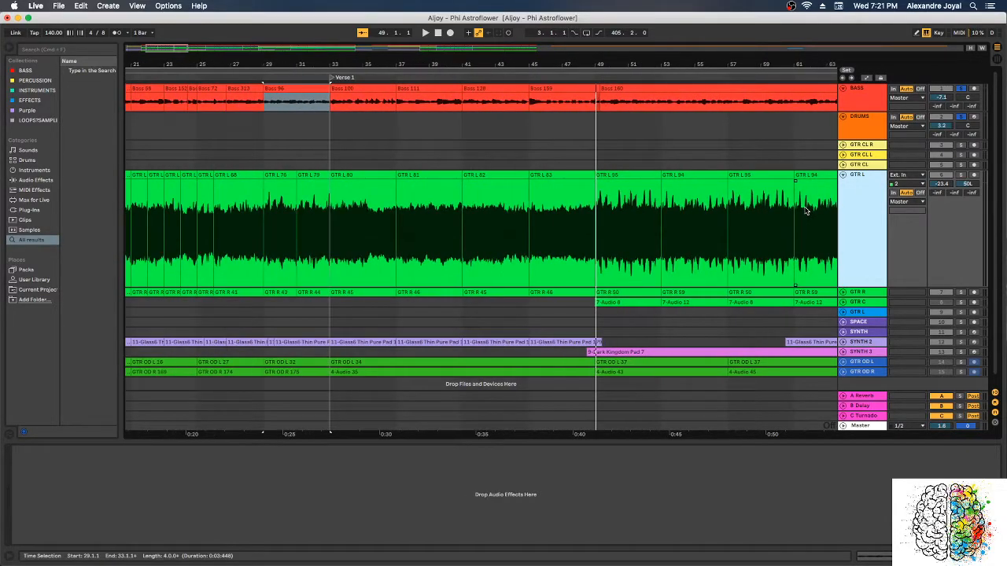
Select the first GTR L clip at the start of the Intro Riff and unsolo the BASS and DRUMS tracks
scroll(805, 211, "down", 3)
left_click(310, 211)
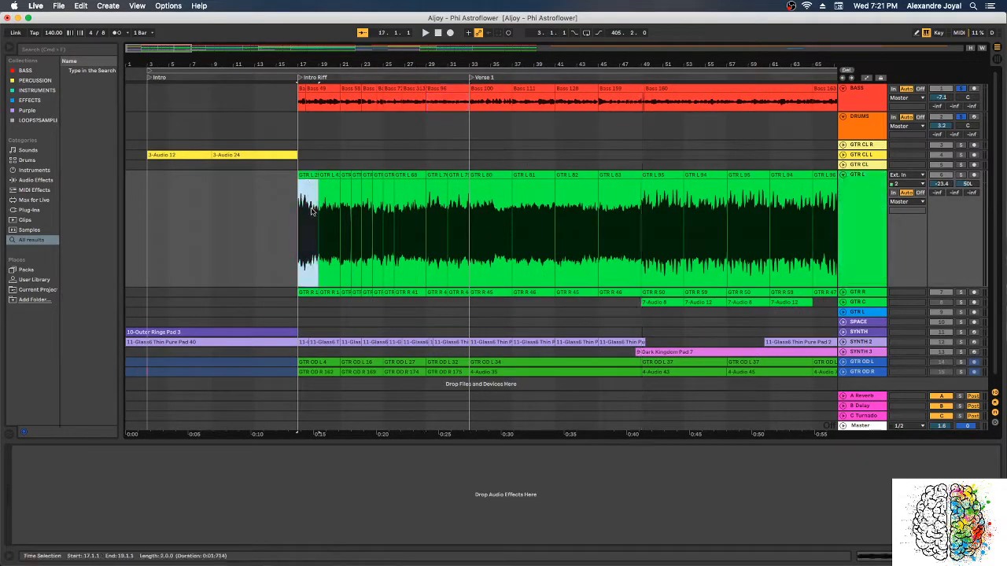
scroll(311, 210, "up", 3)
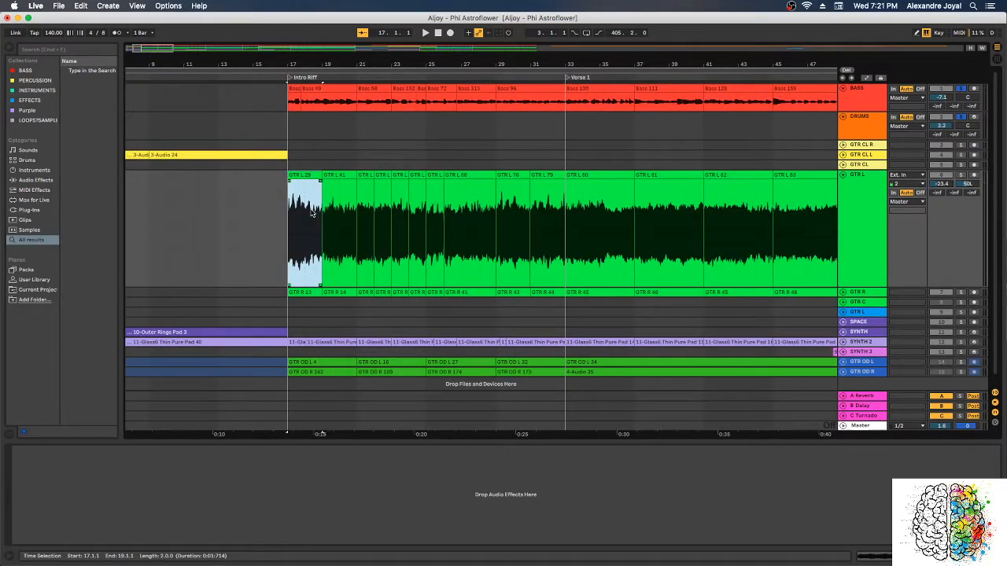
scroll(546, 185, "down", 3)
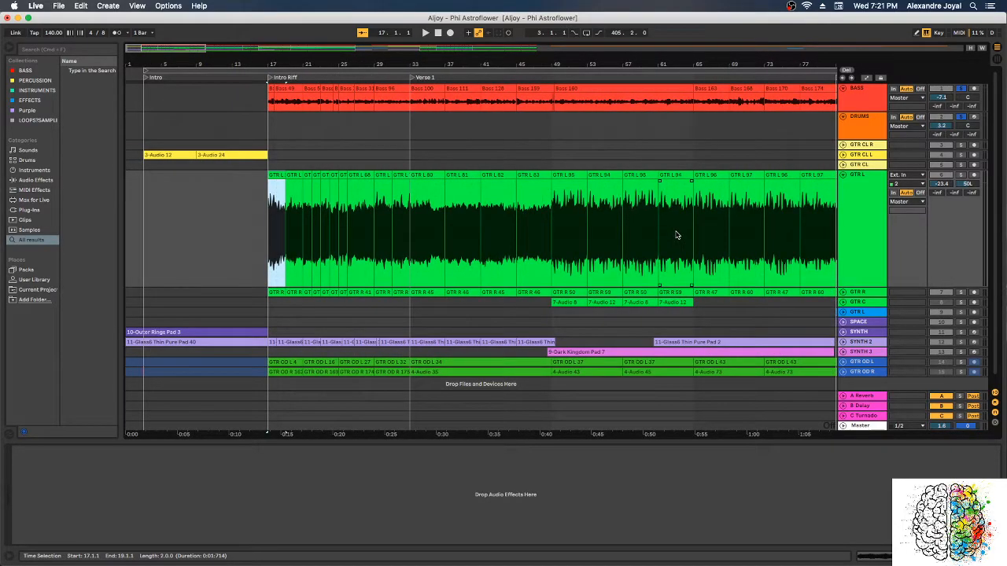
left_click(958, 128)
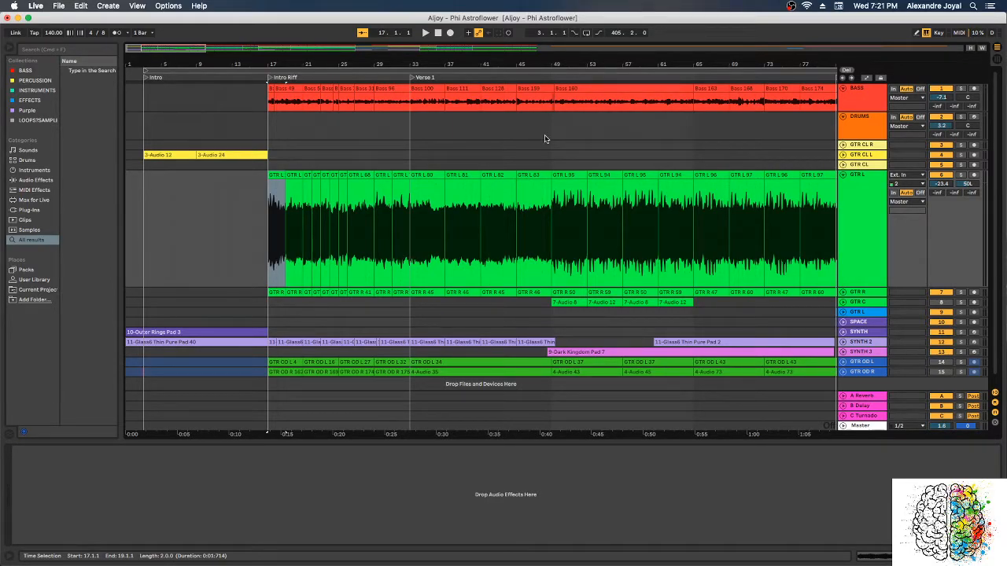
Enlarge the GTR R track to show its waveform in detail beneath the GTR L track
left_click(411, 171)
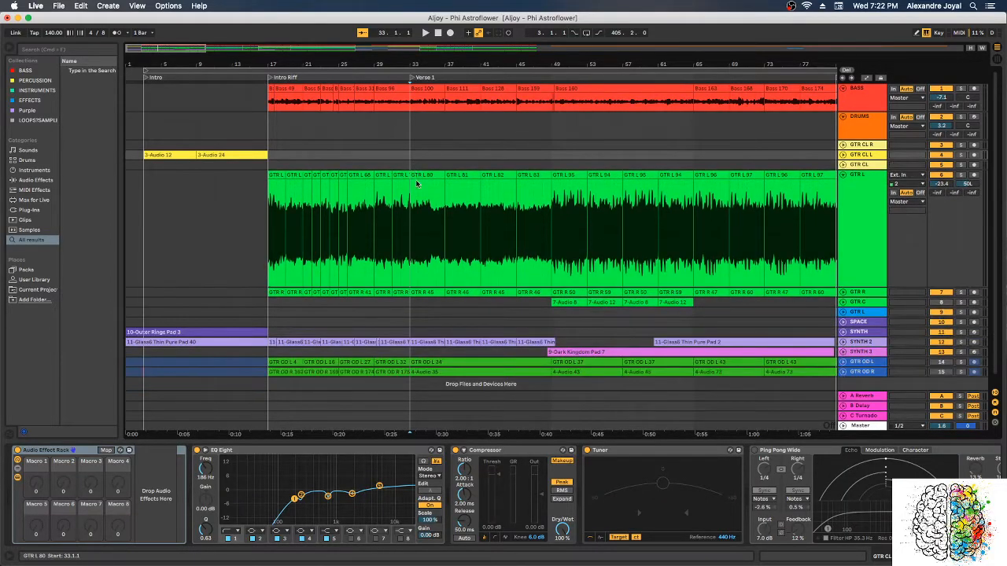
scroll(418, 190, "up", 3)
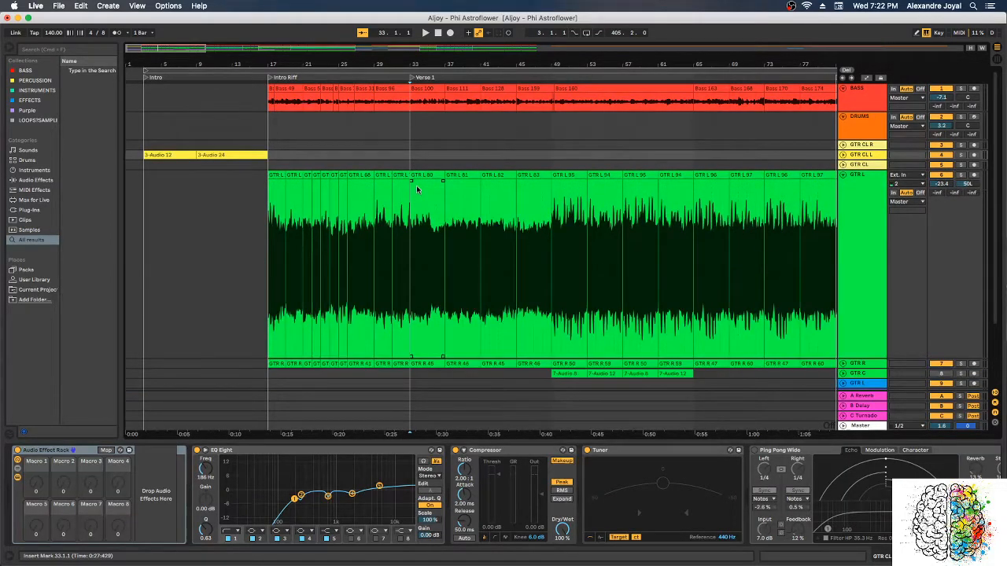
scroll(417, 189, "down", 3)
left_click(860, 258)
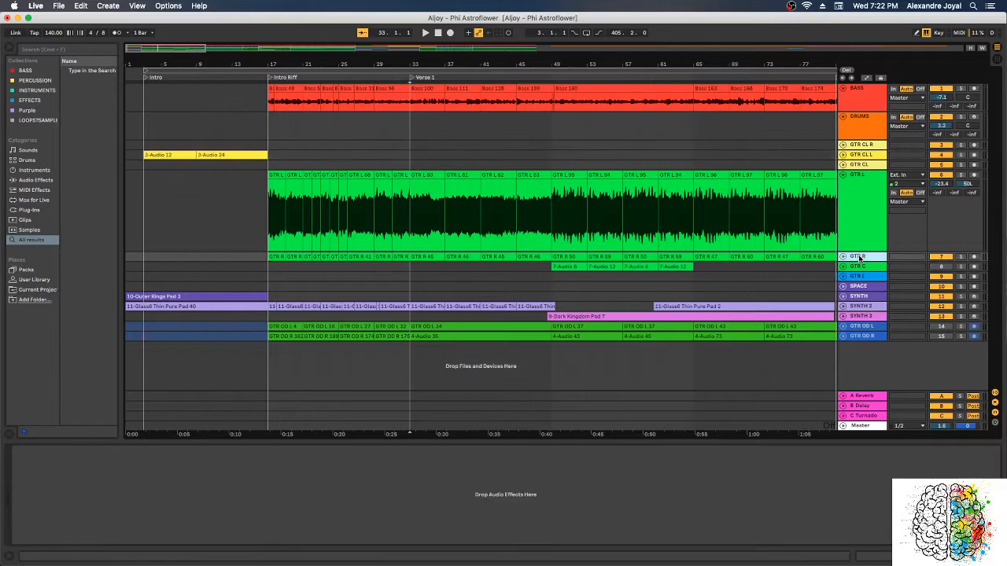
left_click(818, 258)
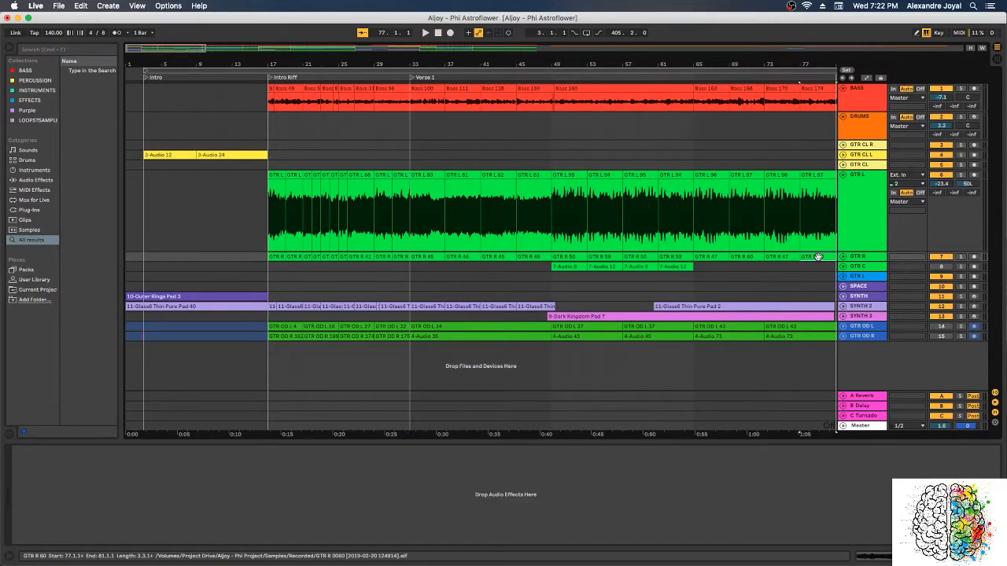
key("minus")
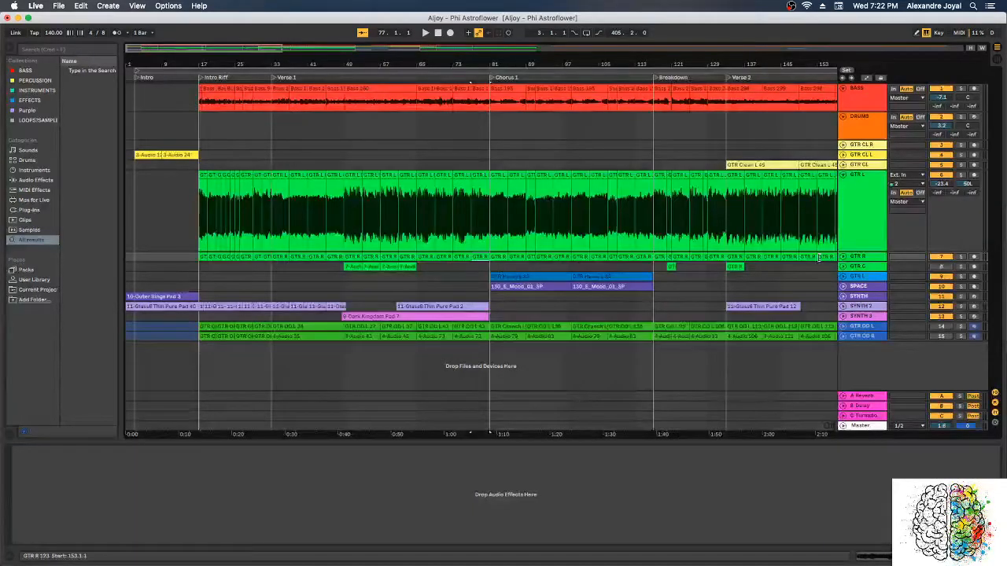
left_click(818, 257)
left_click_drag(862, 261, 862, 331)
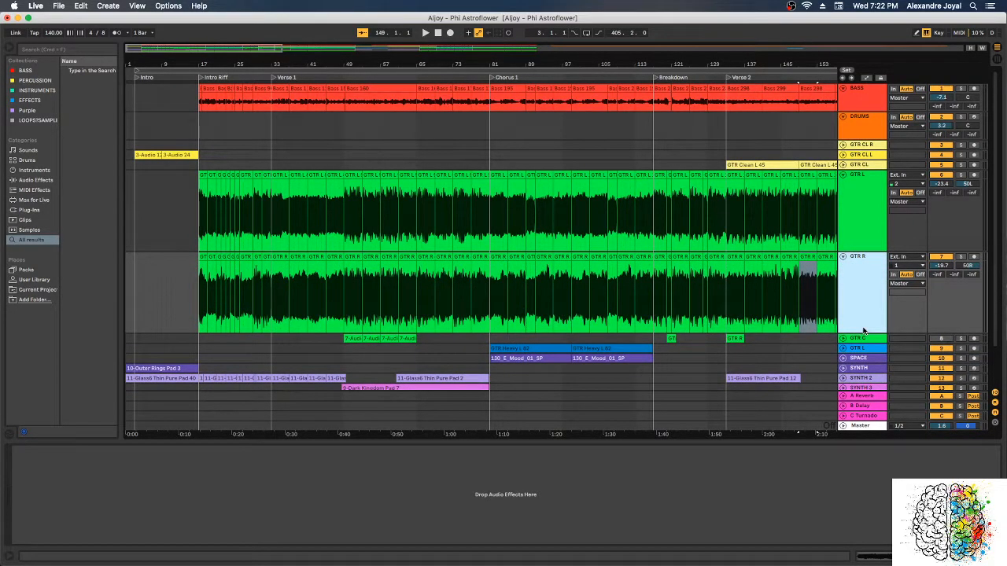
Play the full mix from Verse 1 at bar 33, place the insert marker at bar 50 and view the guitar clips up to Chorus 1
left_click(273, 163)
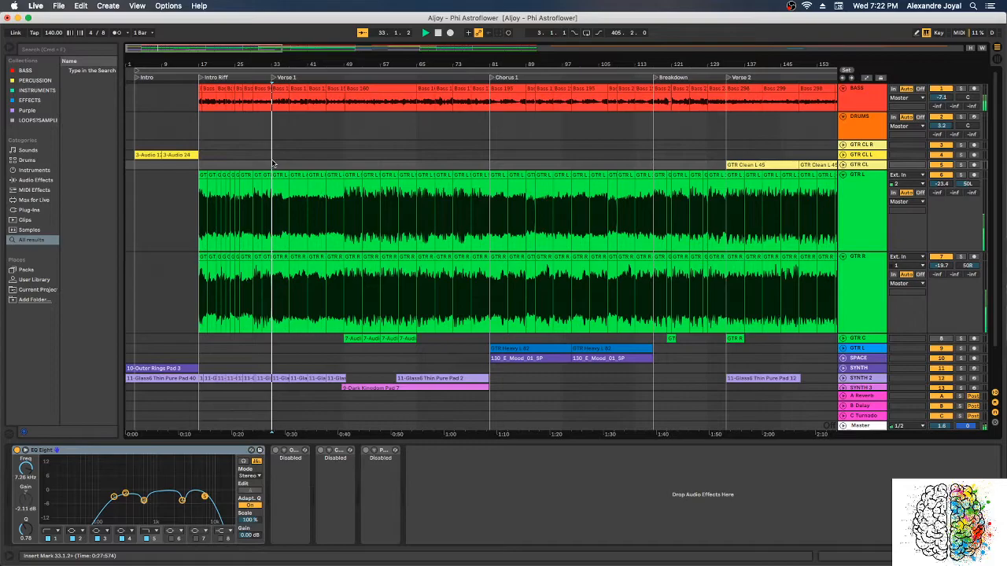
left_click(347, 156)
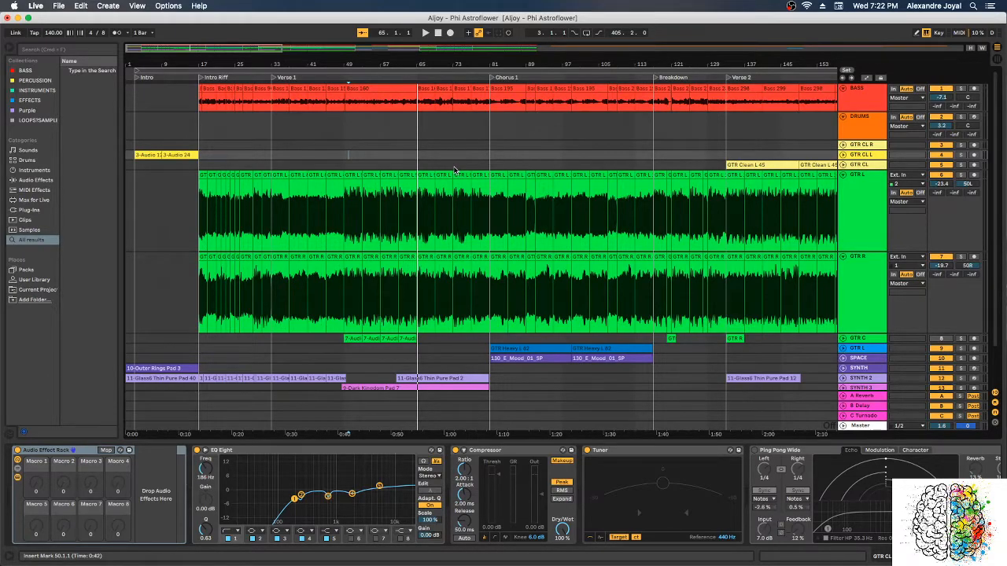
scroll(471, 194, "up", 5)
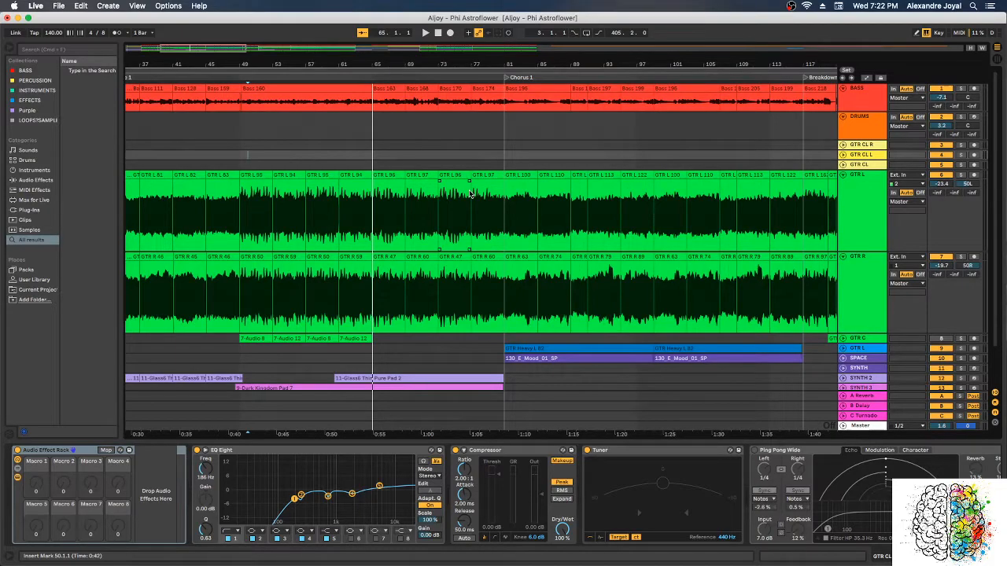
scroll(470, 194, "down", 3)
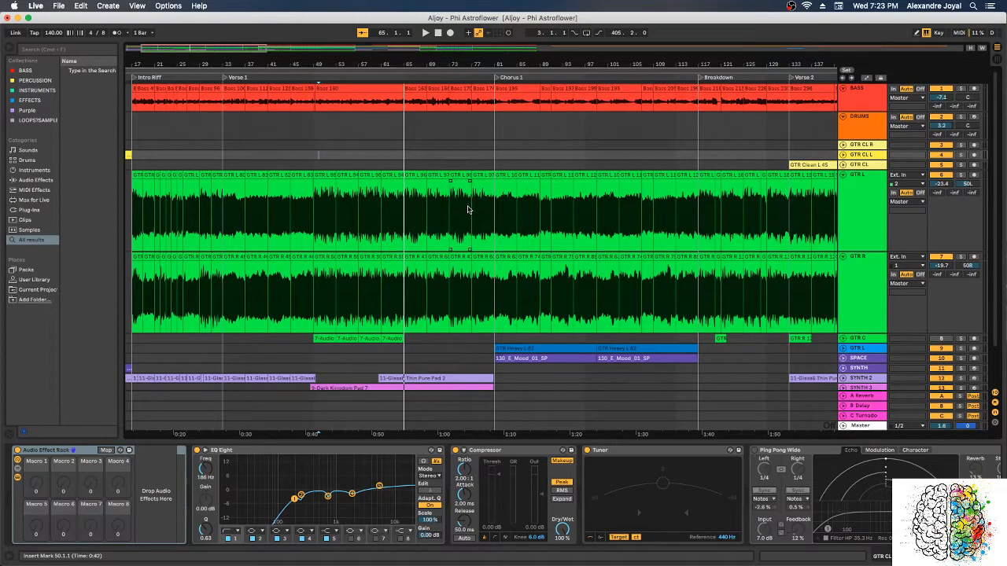
Reduce the heights of the GTR L and GTR R tracks and select the GTR R 79 clip in Chorus 1
left_click(860, 255)
left_click_drag(861, 251, 861, 199)
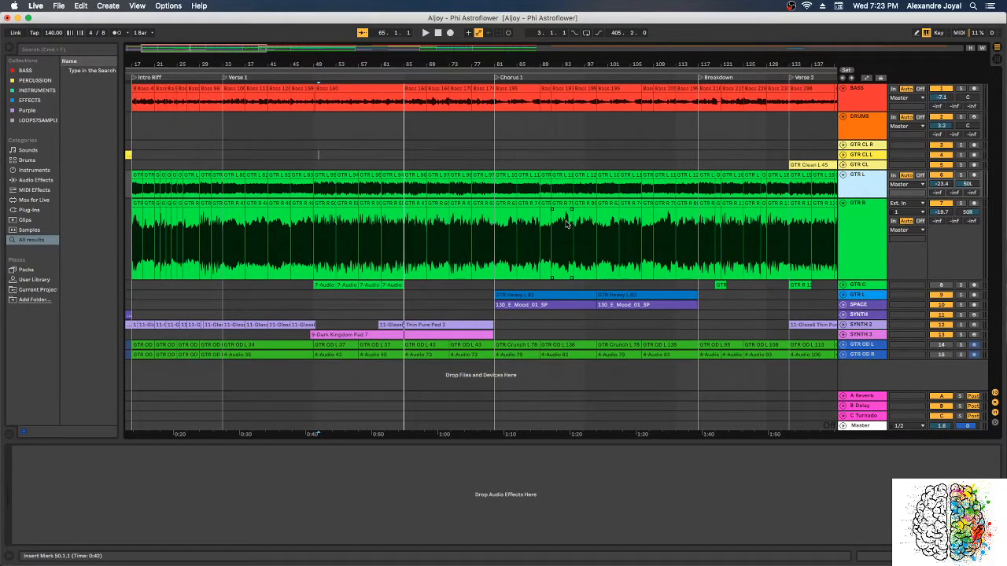
scroll(564, 224, "up", 3)
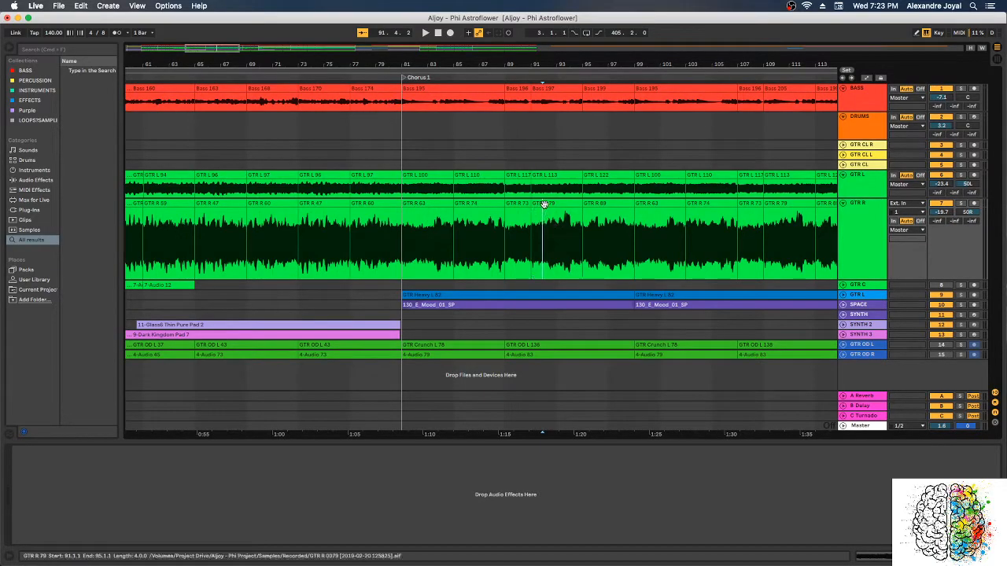
left_click(544, 205)
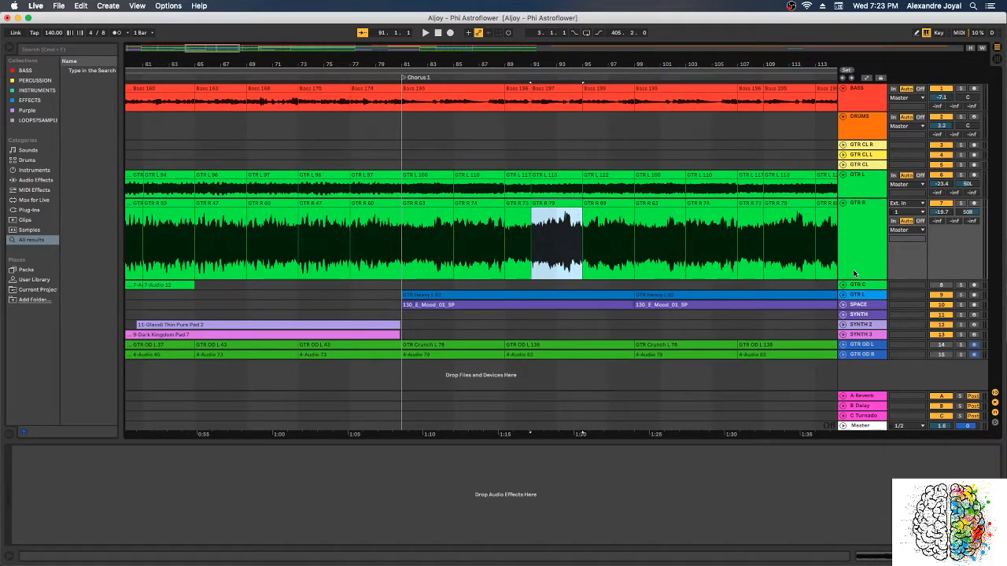
left_click_drag(854, 273, 855, 225)
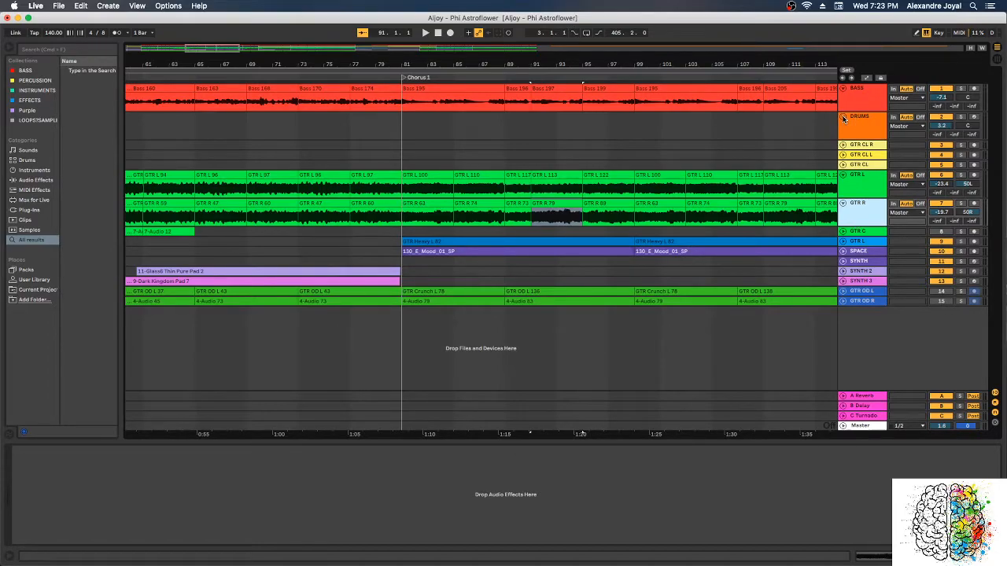
View the drum mixer of the Superior Drummer 3 plug-in on the DRUMS track and close its window
left_click(862, 120)
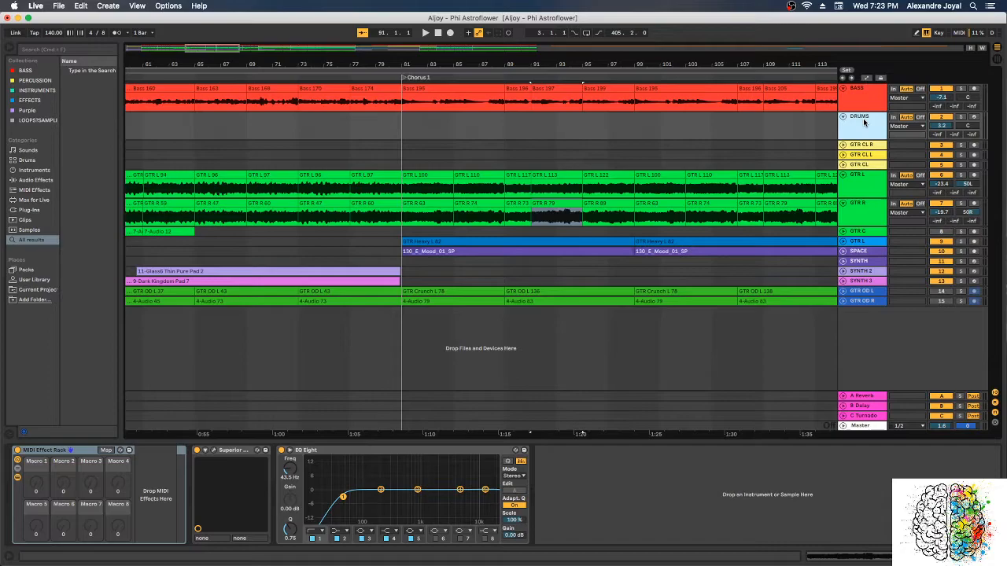
left_click(213, 450)
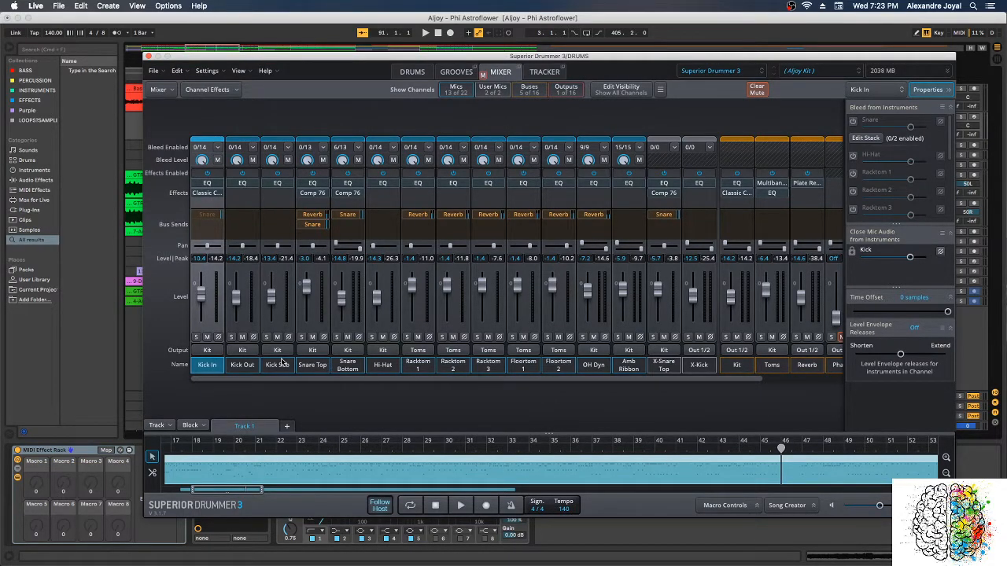
left_click(965, 420)
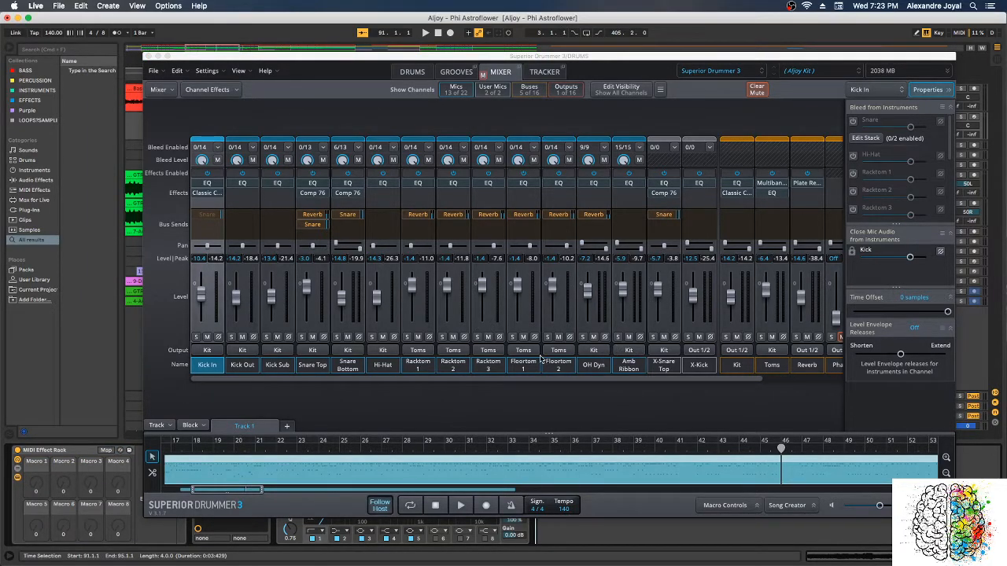
key("super+alt+p")
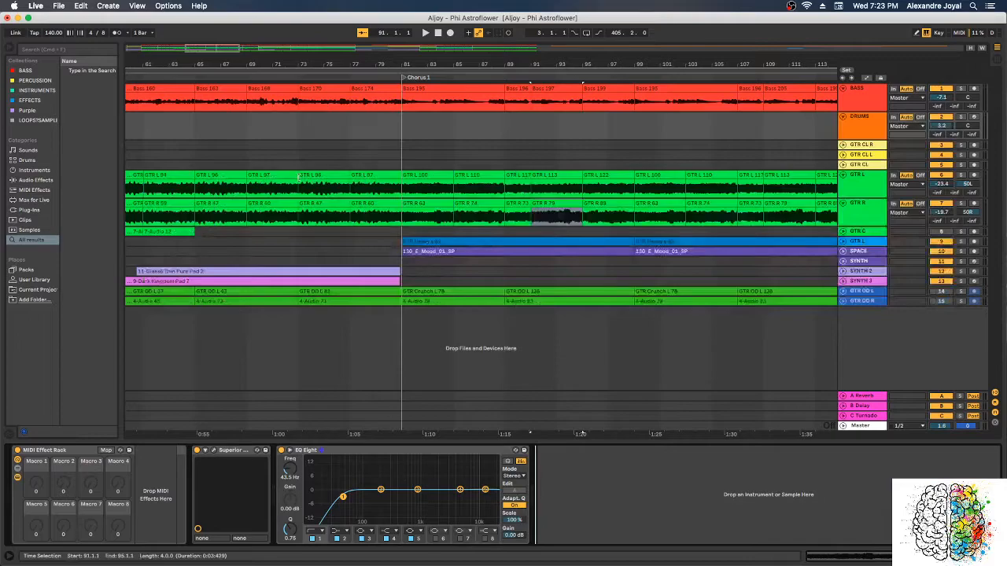
left_click(867, 318)
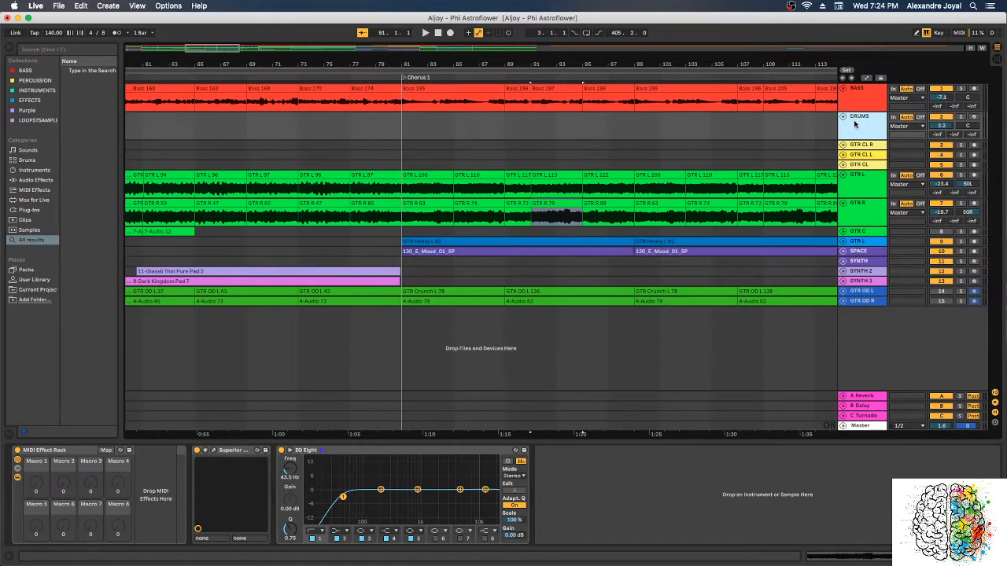
left_click(215, 451)
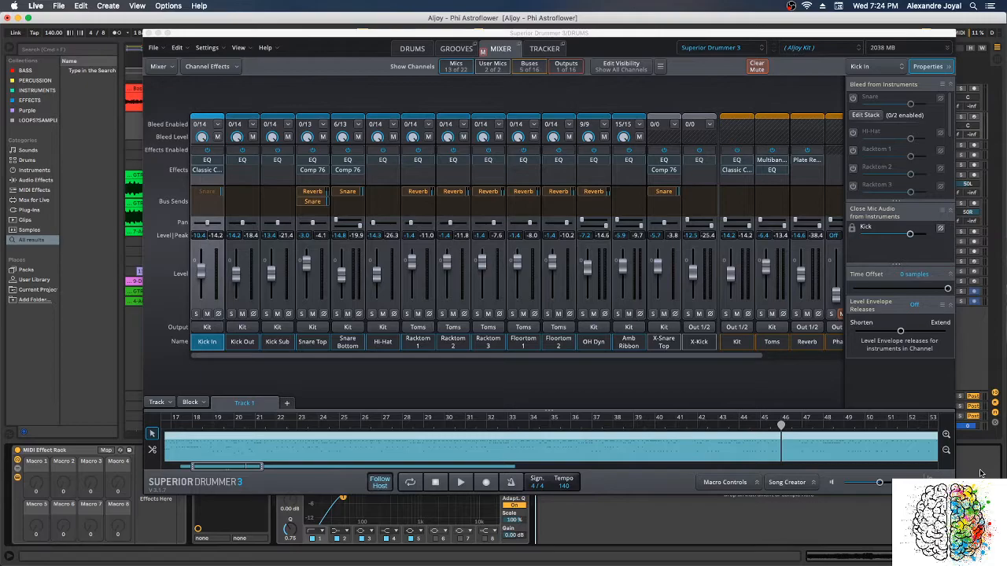
left_click(147, 33)
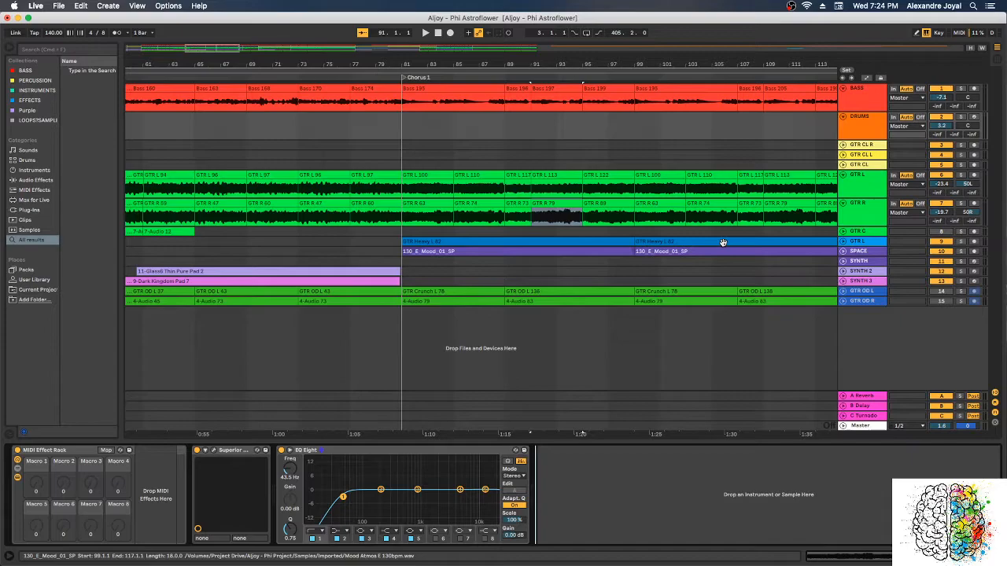
Fold the BASS, DRUMS, GTR L, GTR R and GTR C tracks to make the whole track list compact
left_click(843, 125)
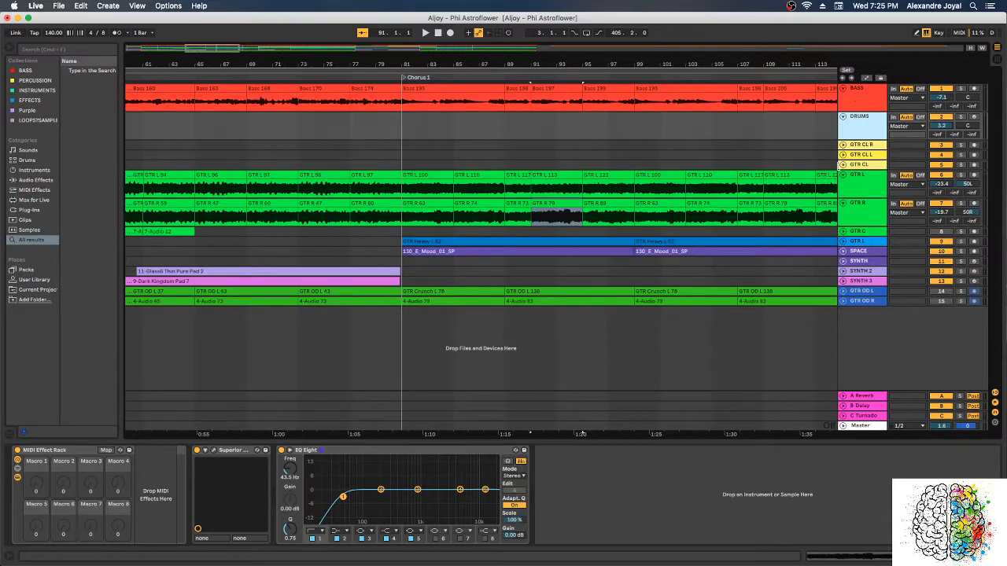
left_click(844, 231)
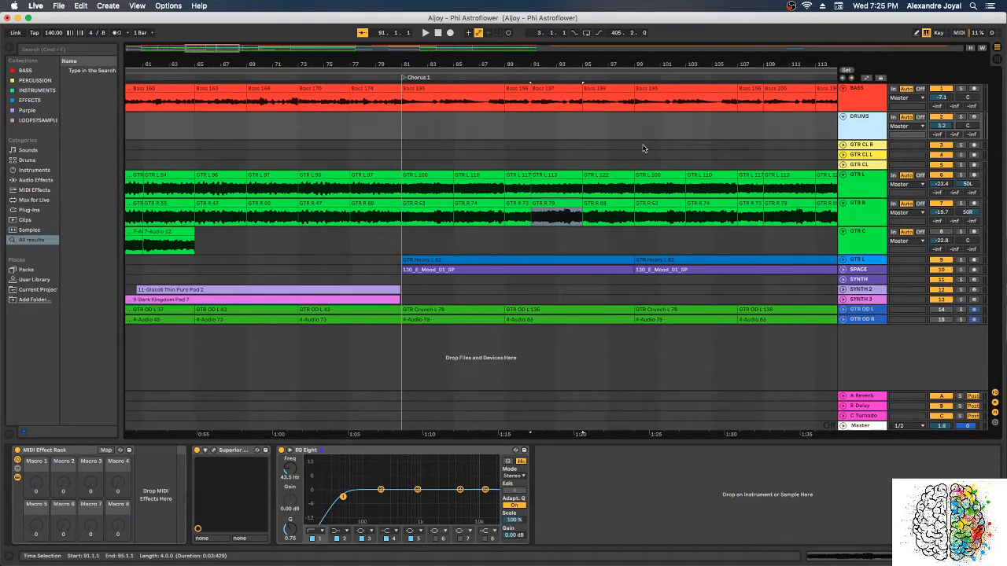
left_click(842, 117)
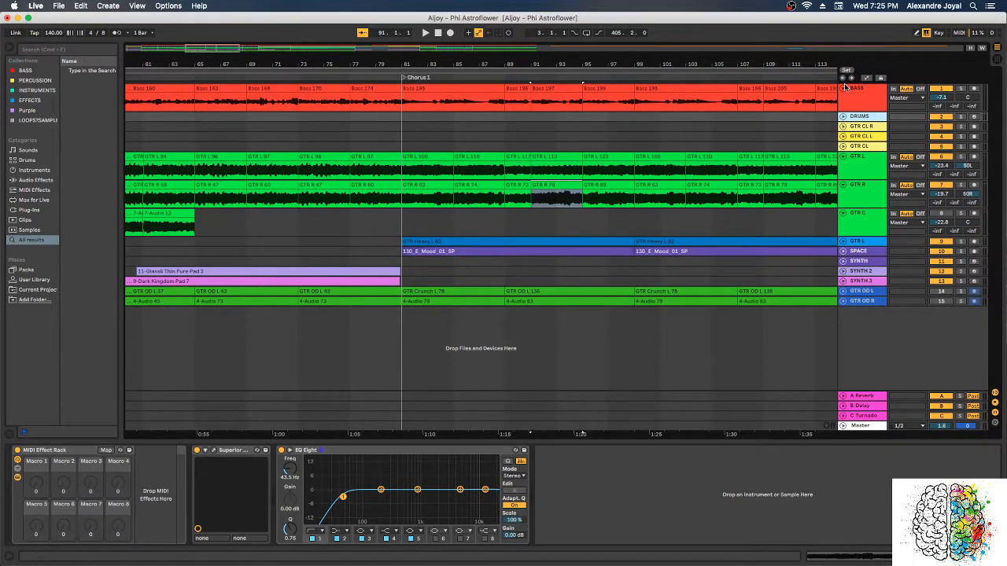
left_click(842, 88)
left_click(843, 137)
left_click(842, 148)
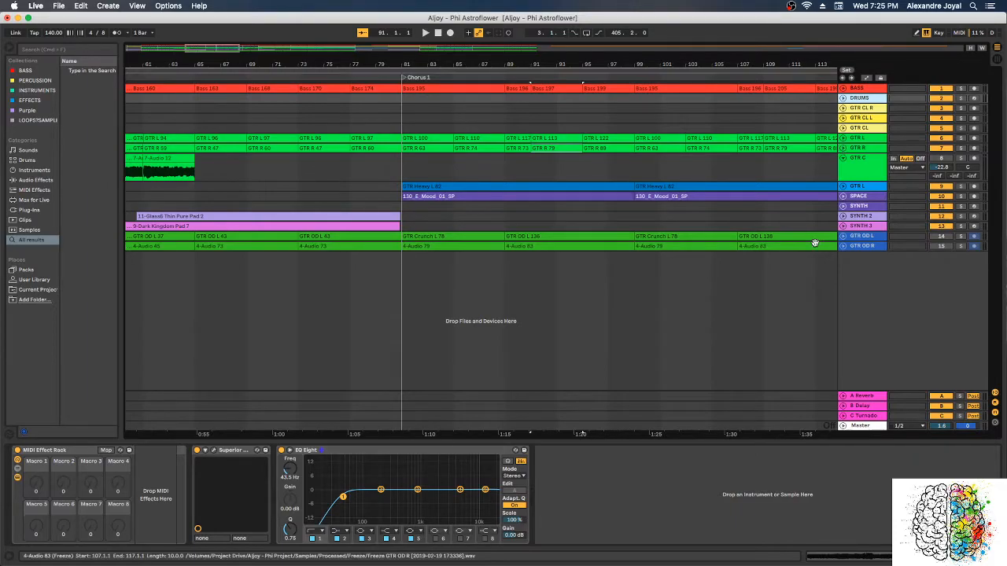
left_click(842, 157)
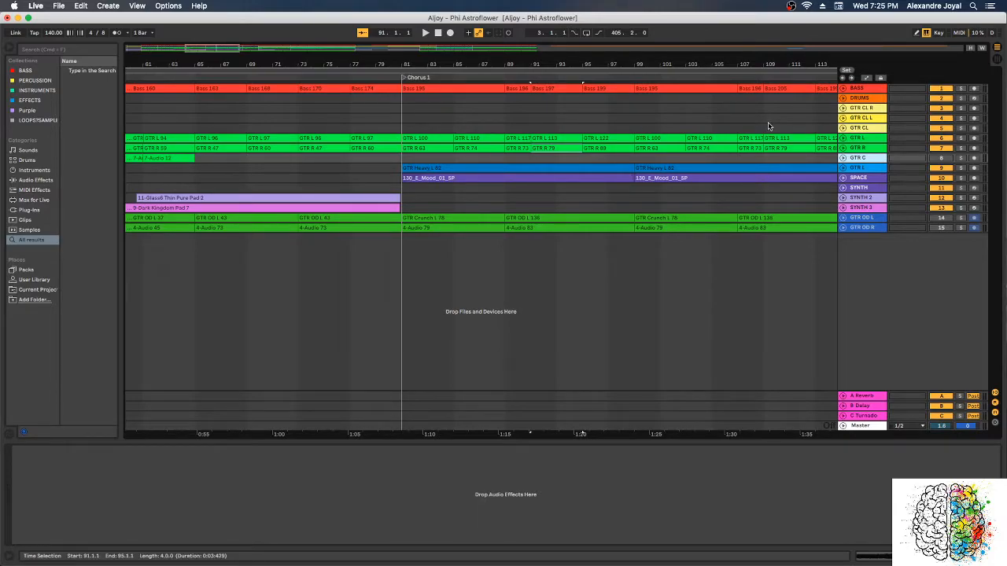
Select the BASS clips from 17.4 in the Intro Riff up to the Bridge at bar 229 and show the whole arrangement
scroll(594, 129, "down", 6)
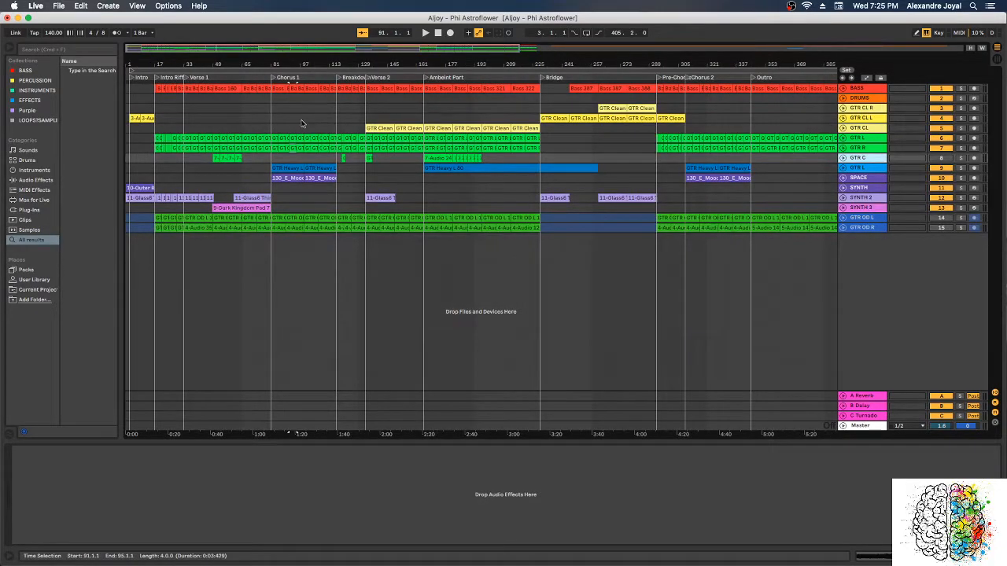
left_click(158, 89)
left_click(526, 87, "shift")
key("super+j")
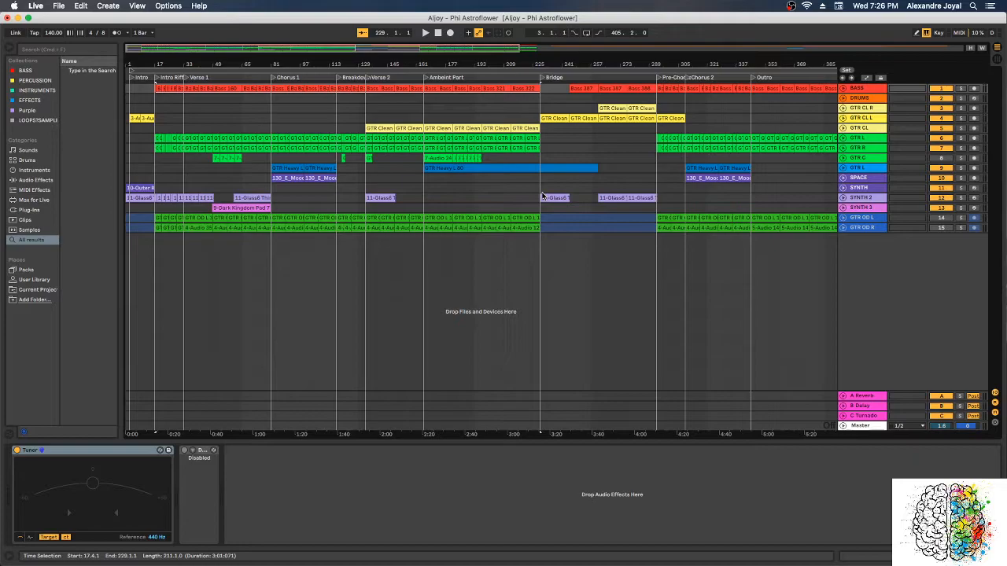
key("minus")
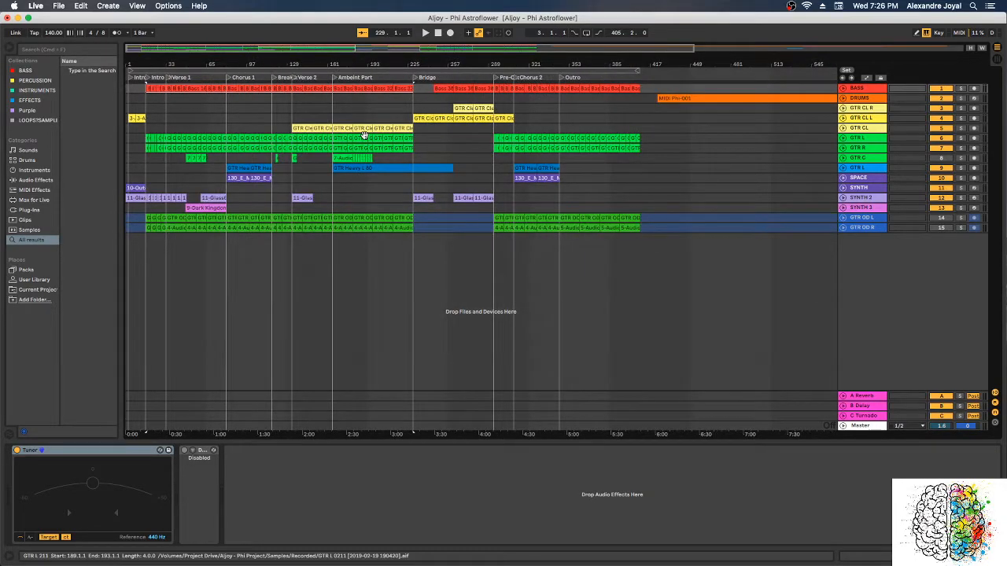